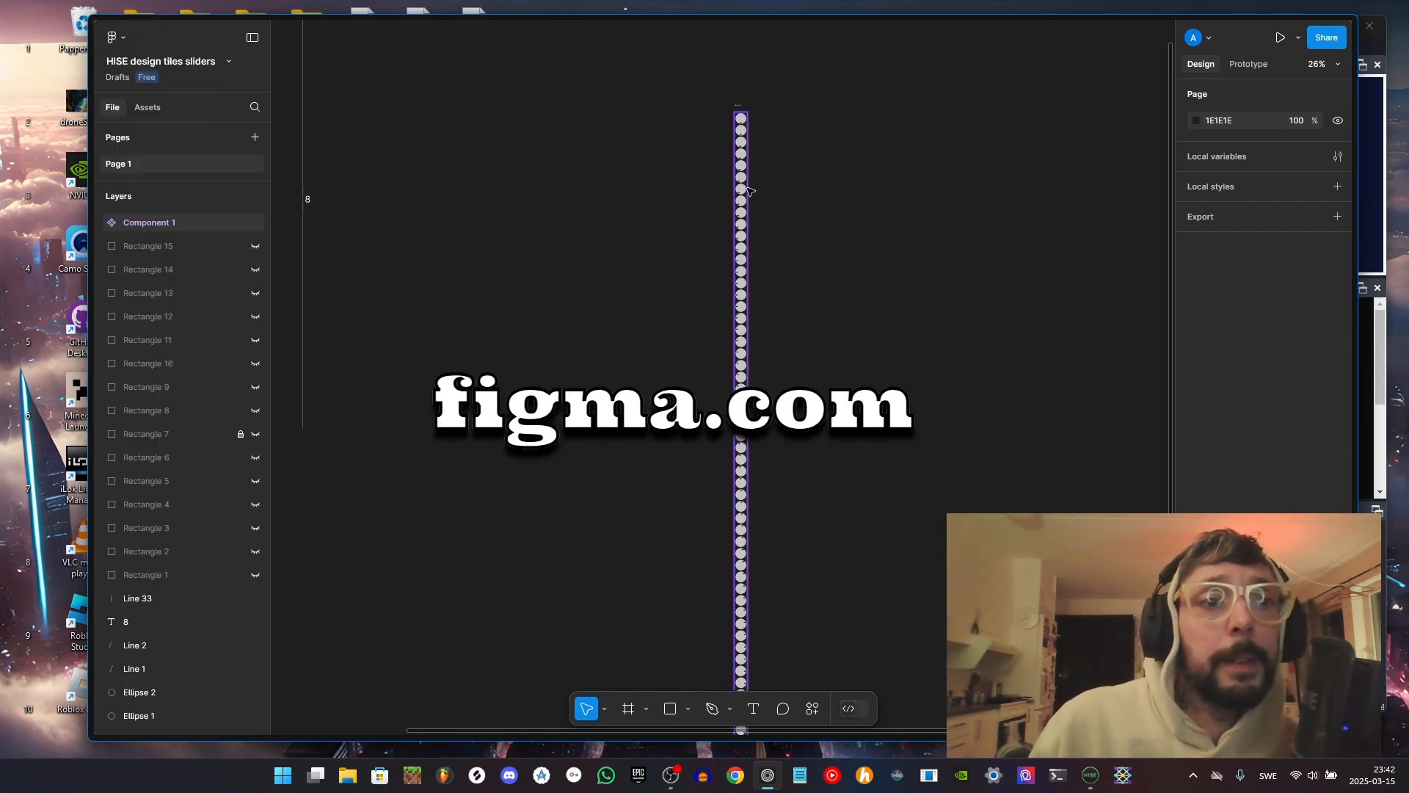
Examine the vertical strip of knob frames in Component 1, checking how the pointer shifts from one circle to the following one
scroll(763, 213, down, 1)
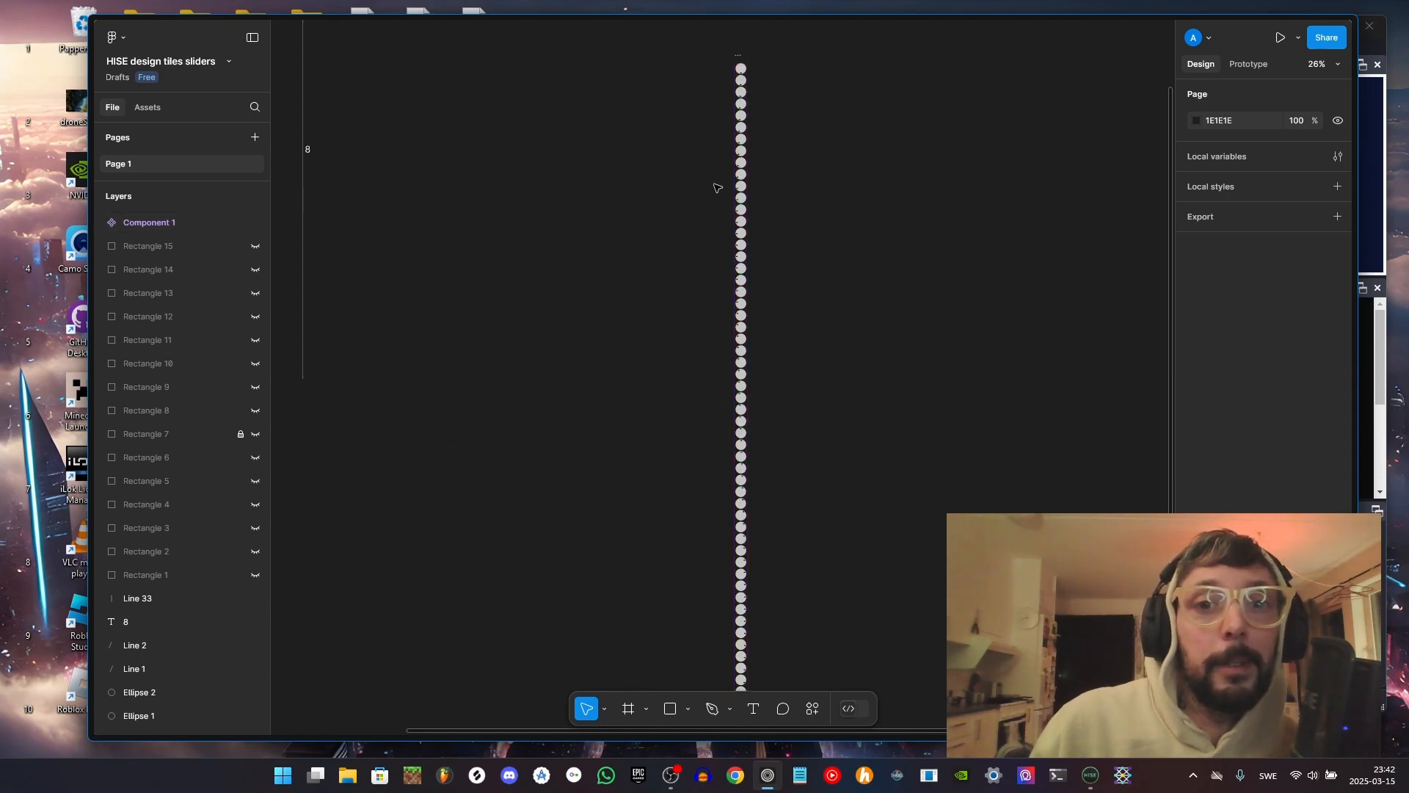
ctrl+scroll(769, 131, up, 10)
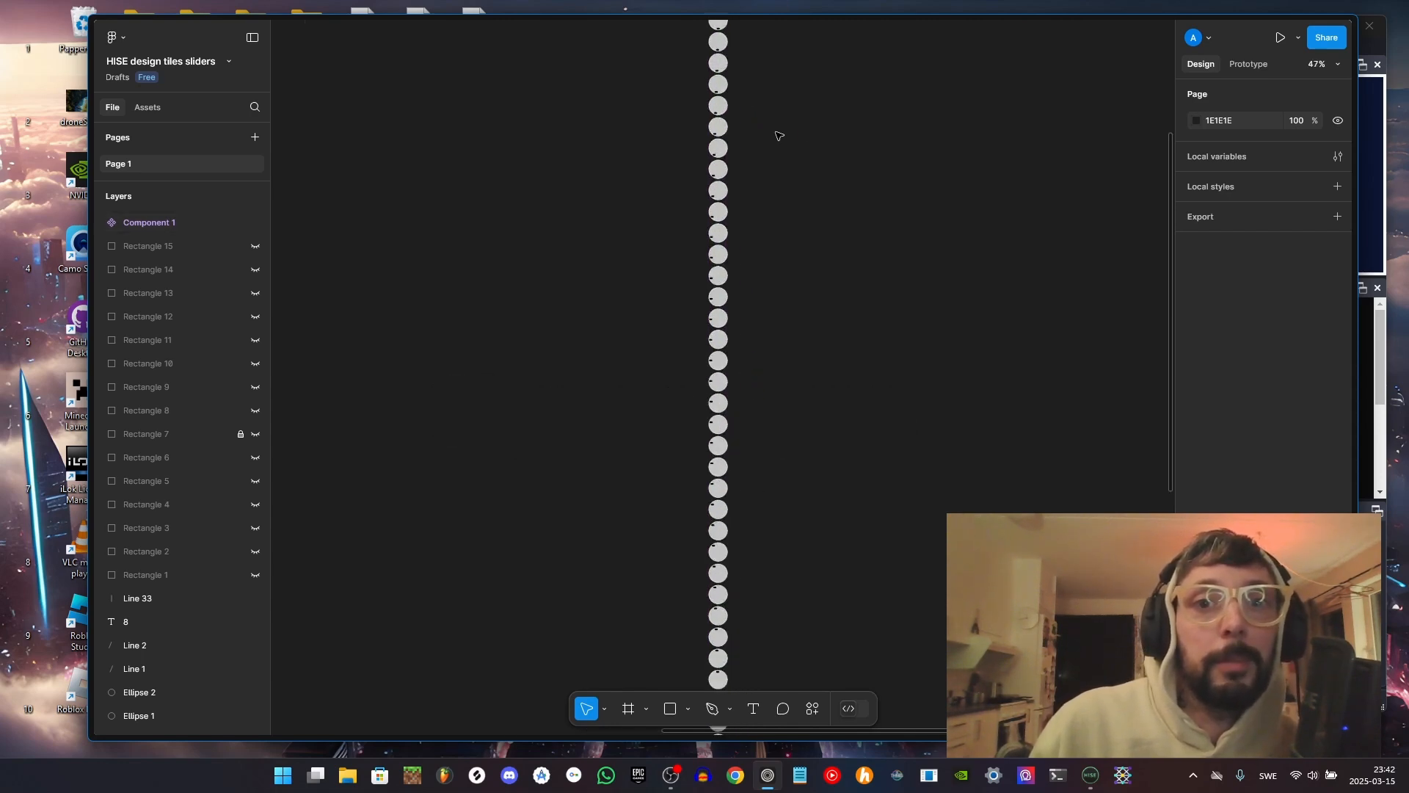
scroll(732, 186, up, 5)
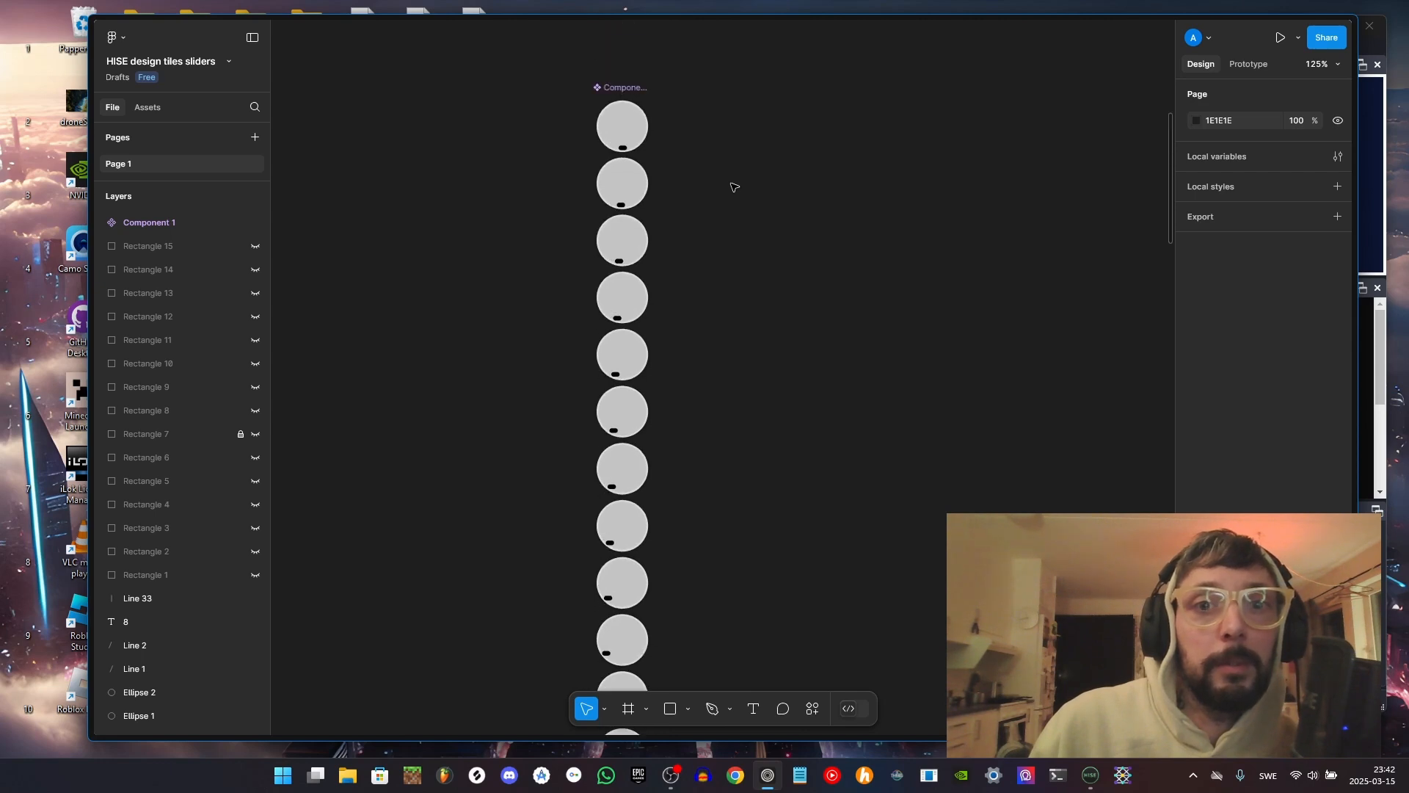
ctrl+scroll(664, 281, up, 4)
right_click(682, 309)
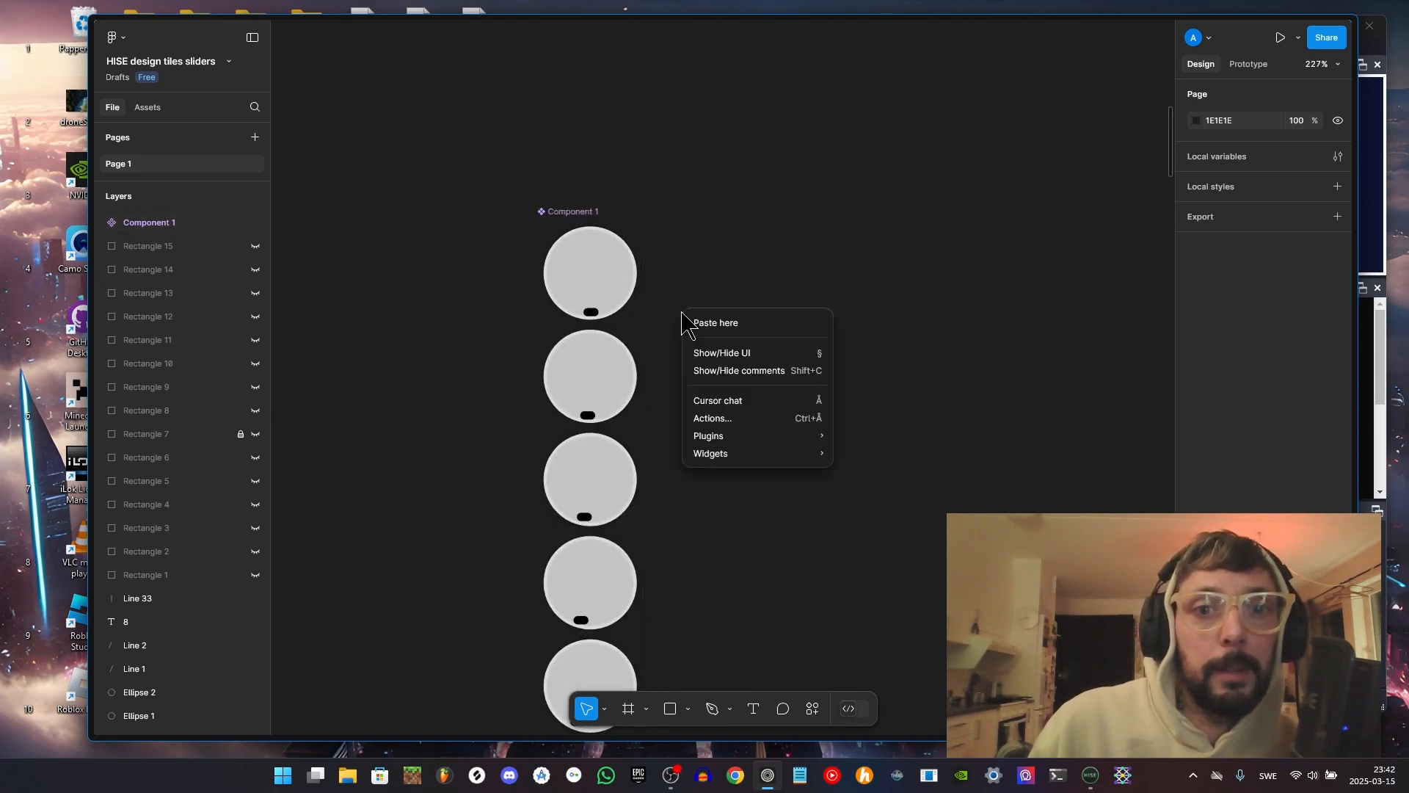
click(721, 260)
scroll(727, 282, left, 3)
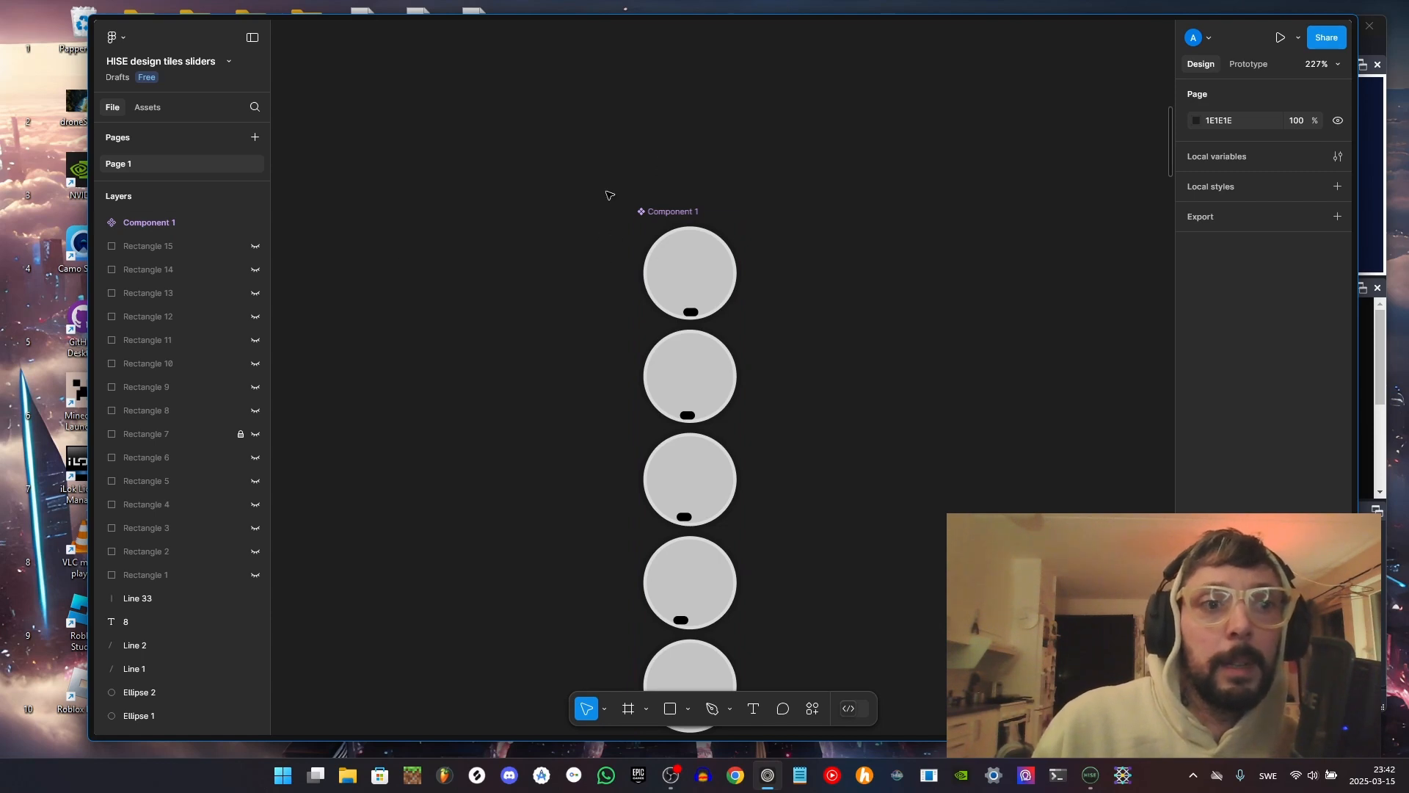
scroll(664, 223, down, 2)
scroll(734, 146, down, 3)
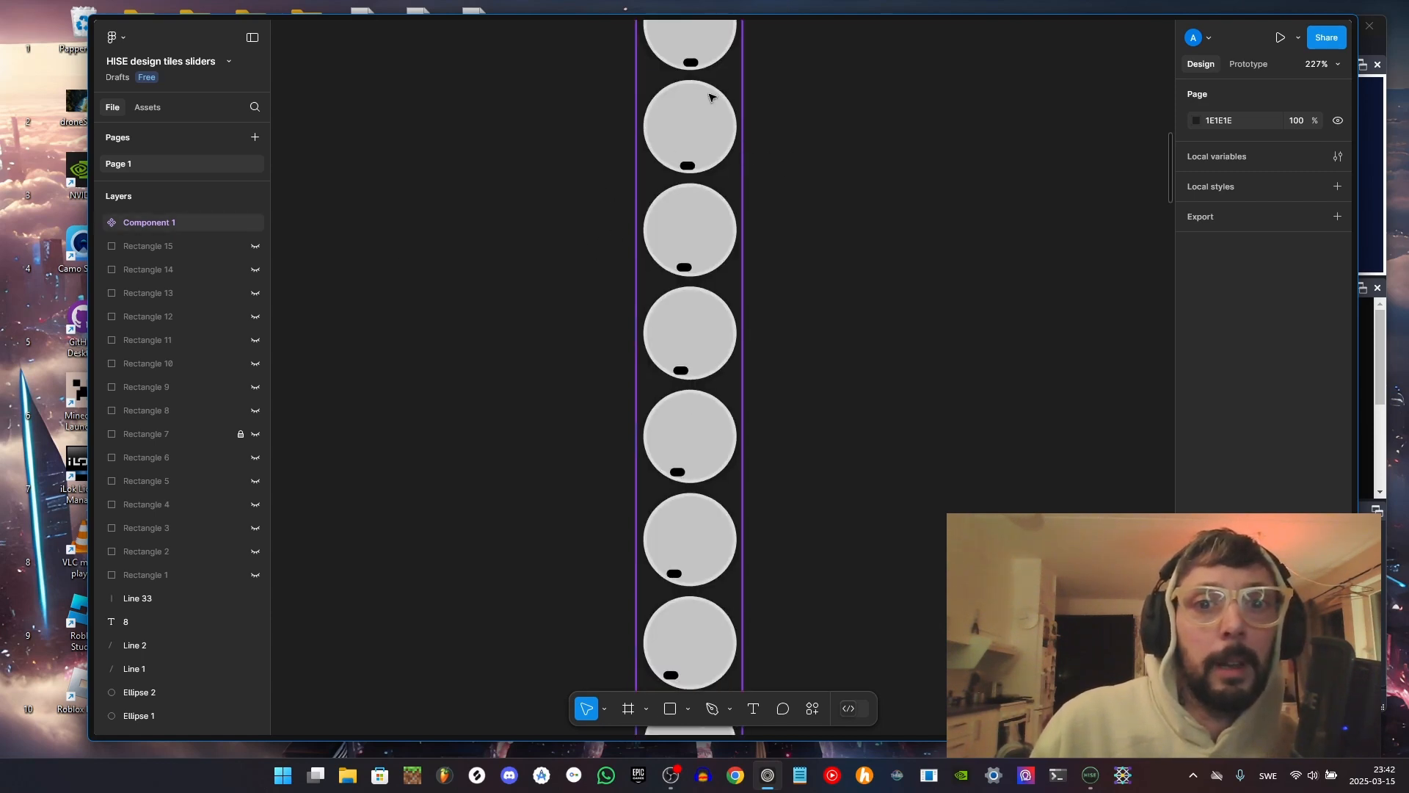
scroll(709, 97, down, 3)
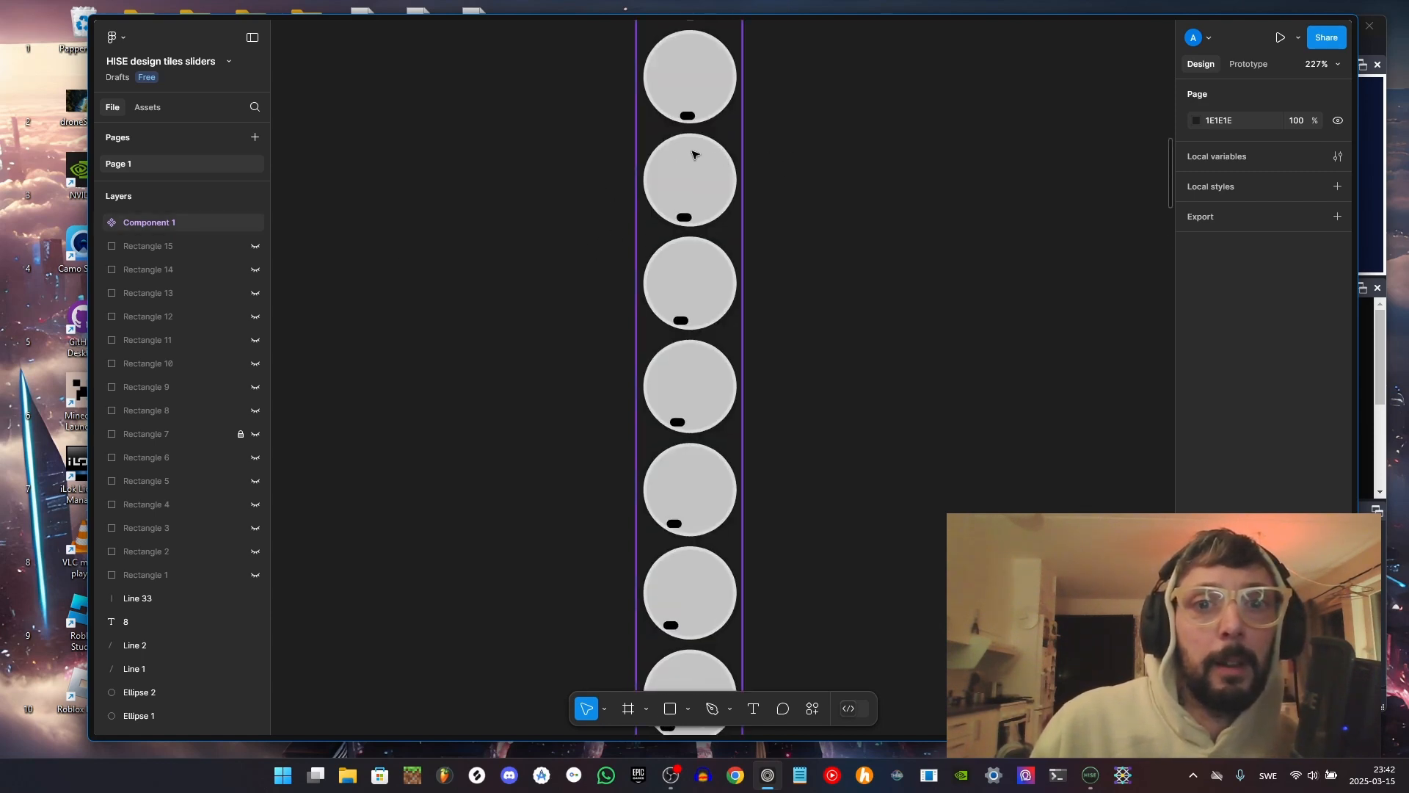
scroll(693, 154, up, 3)
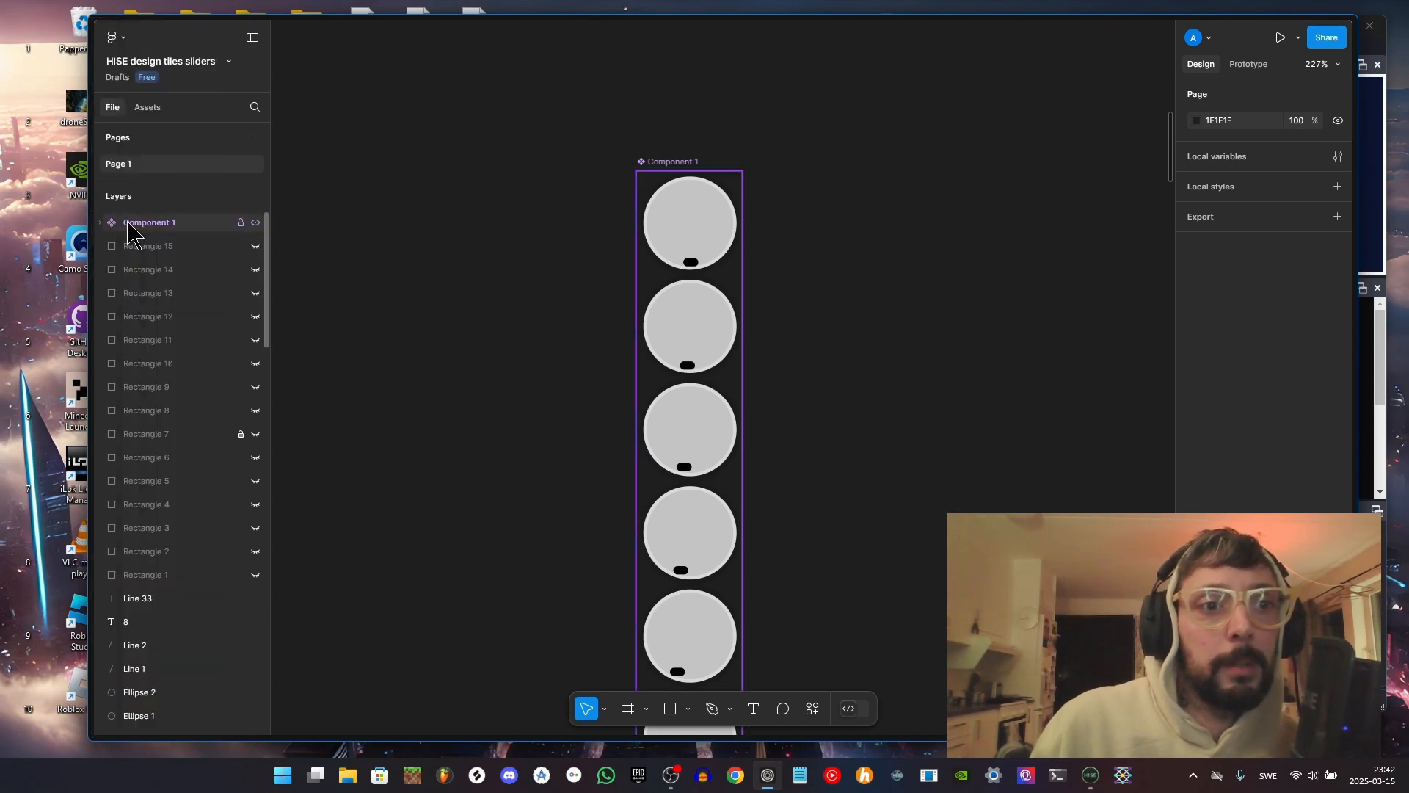
Expand Component 1 in the layer list, look through its groups and select Group 1
click(101, 223)
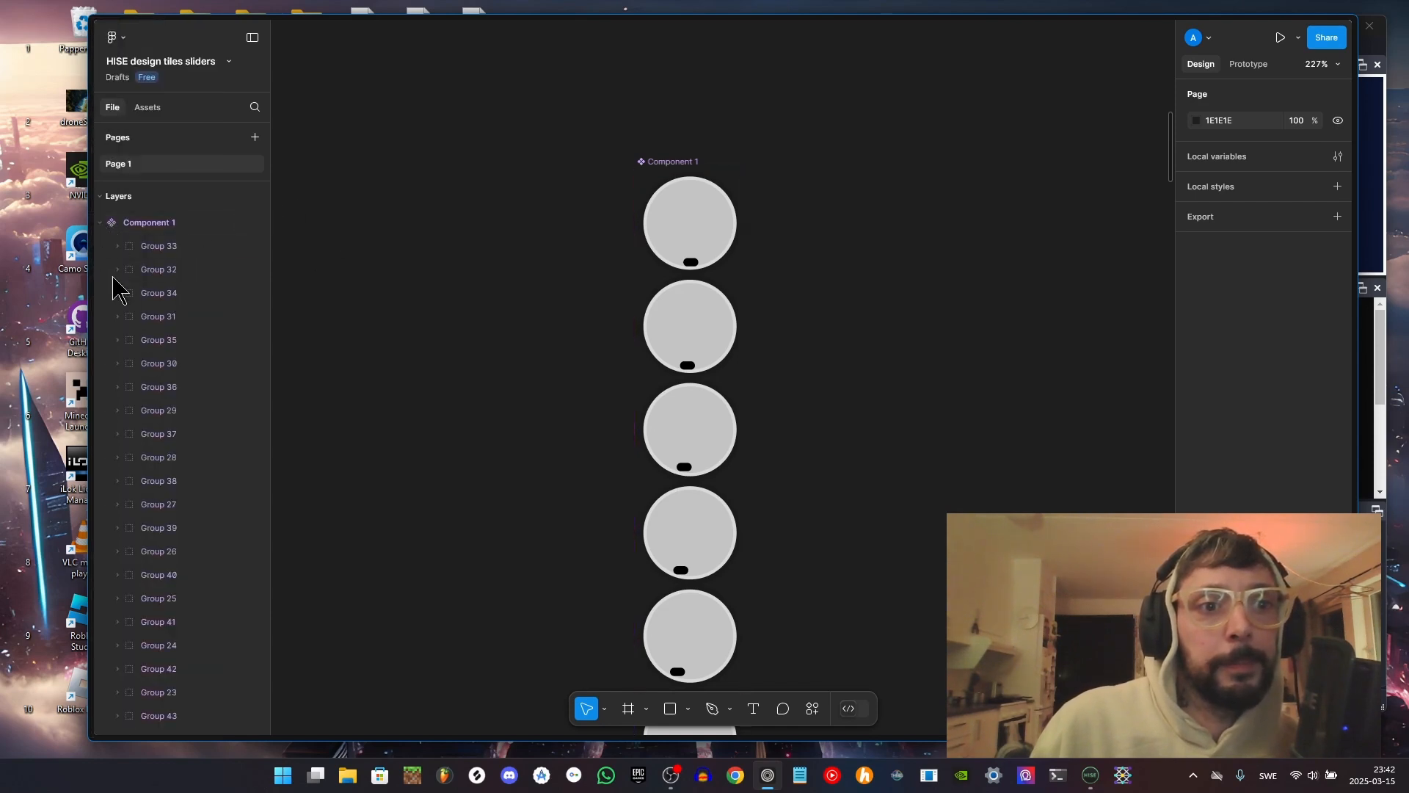
scroll(180, 308, down, 5)
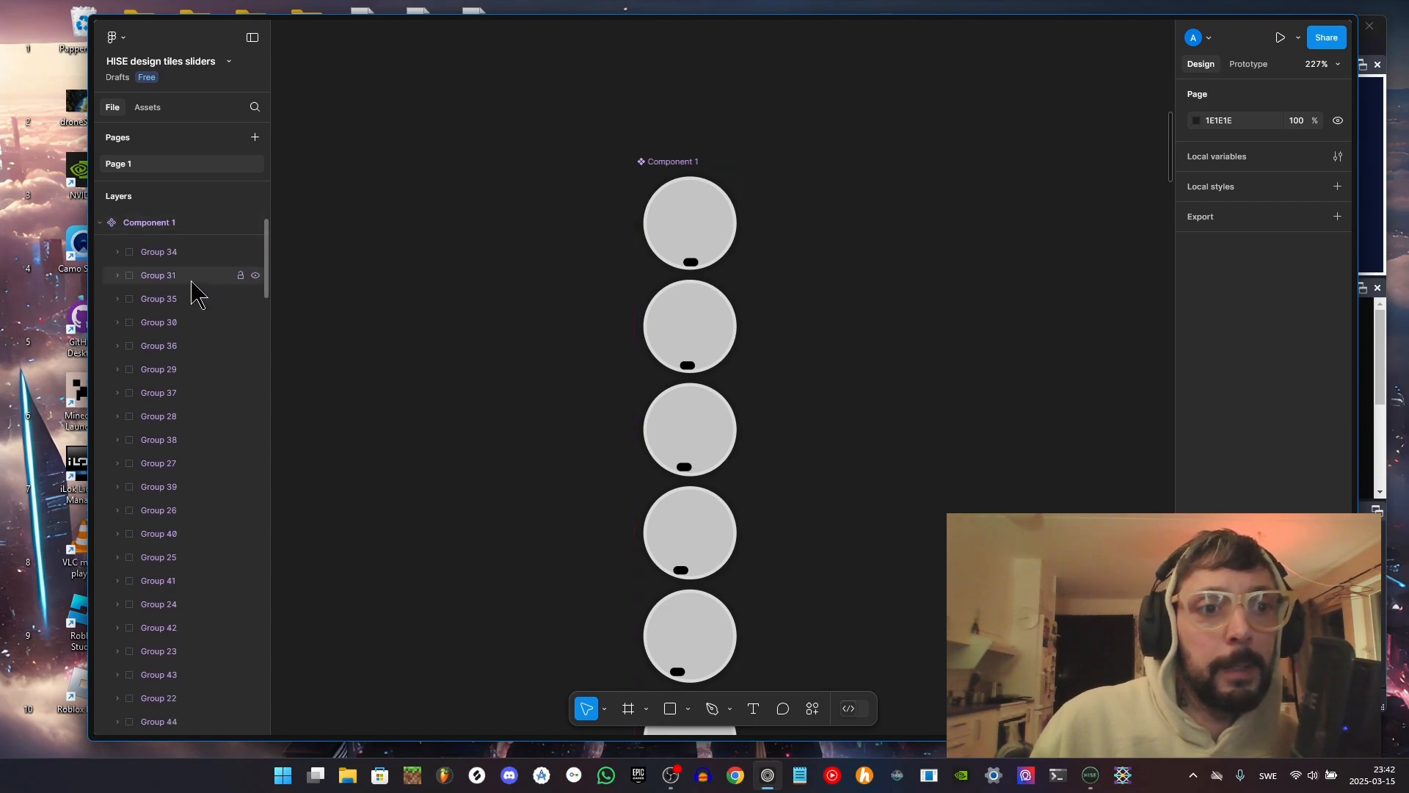
scroll(242, 371, down, 6)
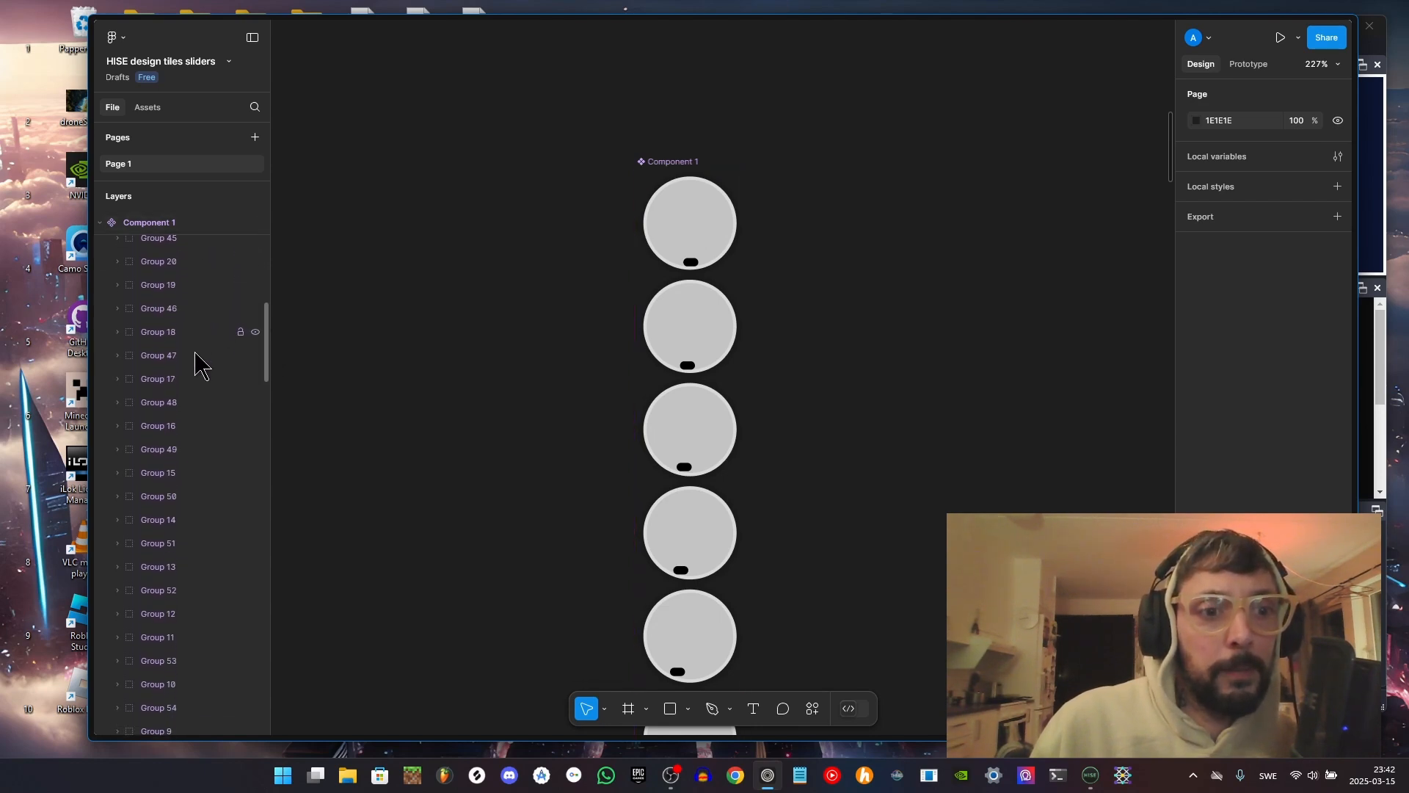
scroll(189, 462, down, 3)
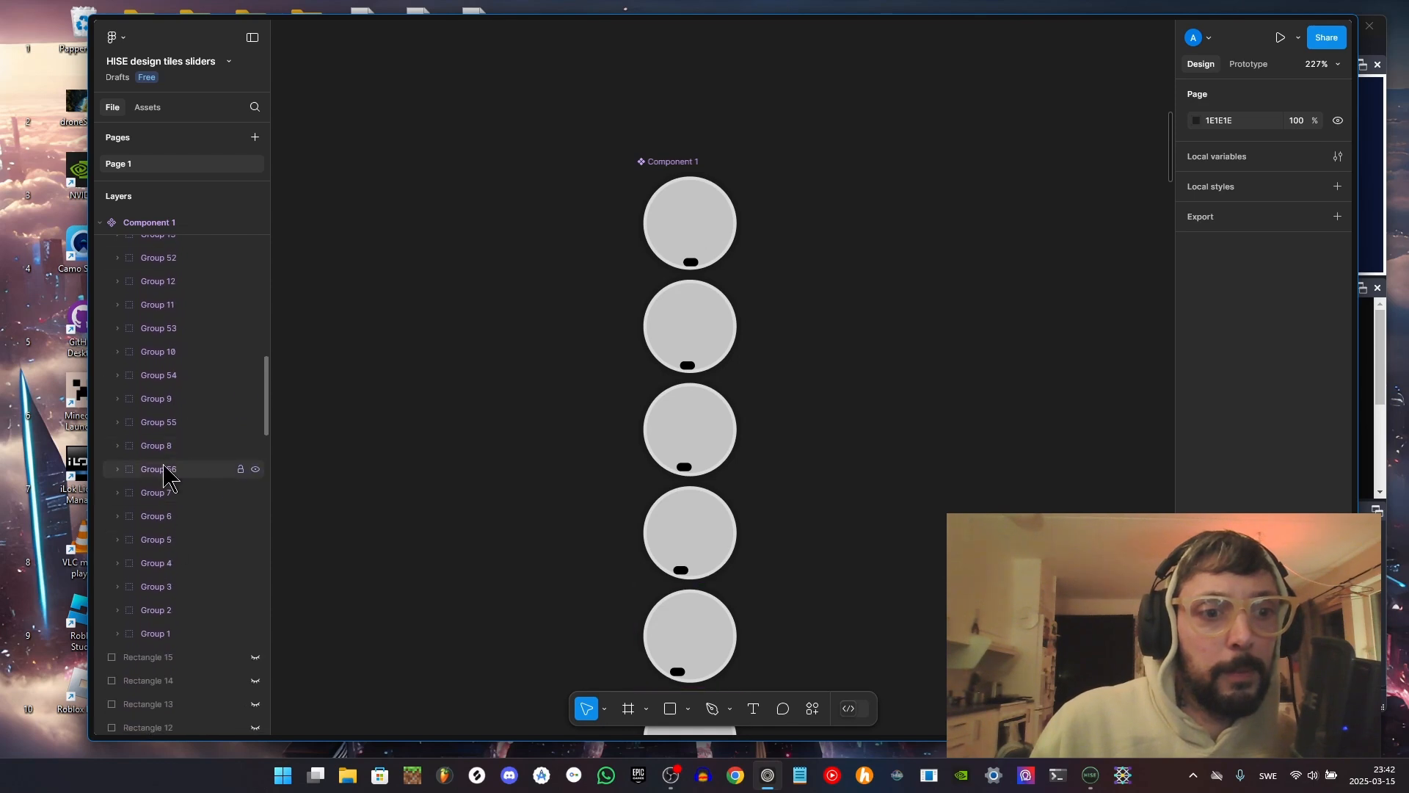
click(167, 636)
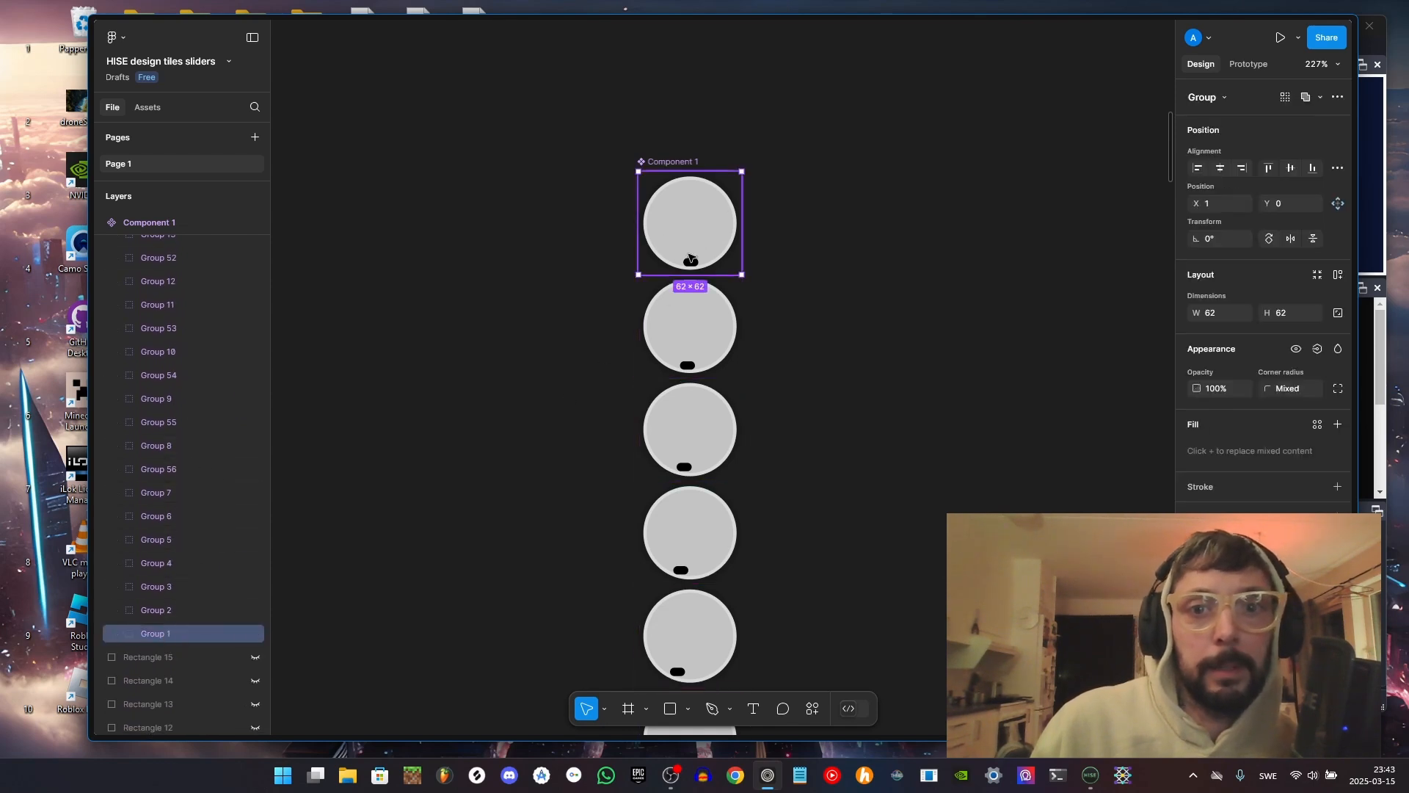
Expand Group 1 and inspect its pointer rectangle, view the available shape tools, and clear the selection
scroll(770, 228, up, 2)
scroll(770, 227, up, 5)
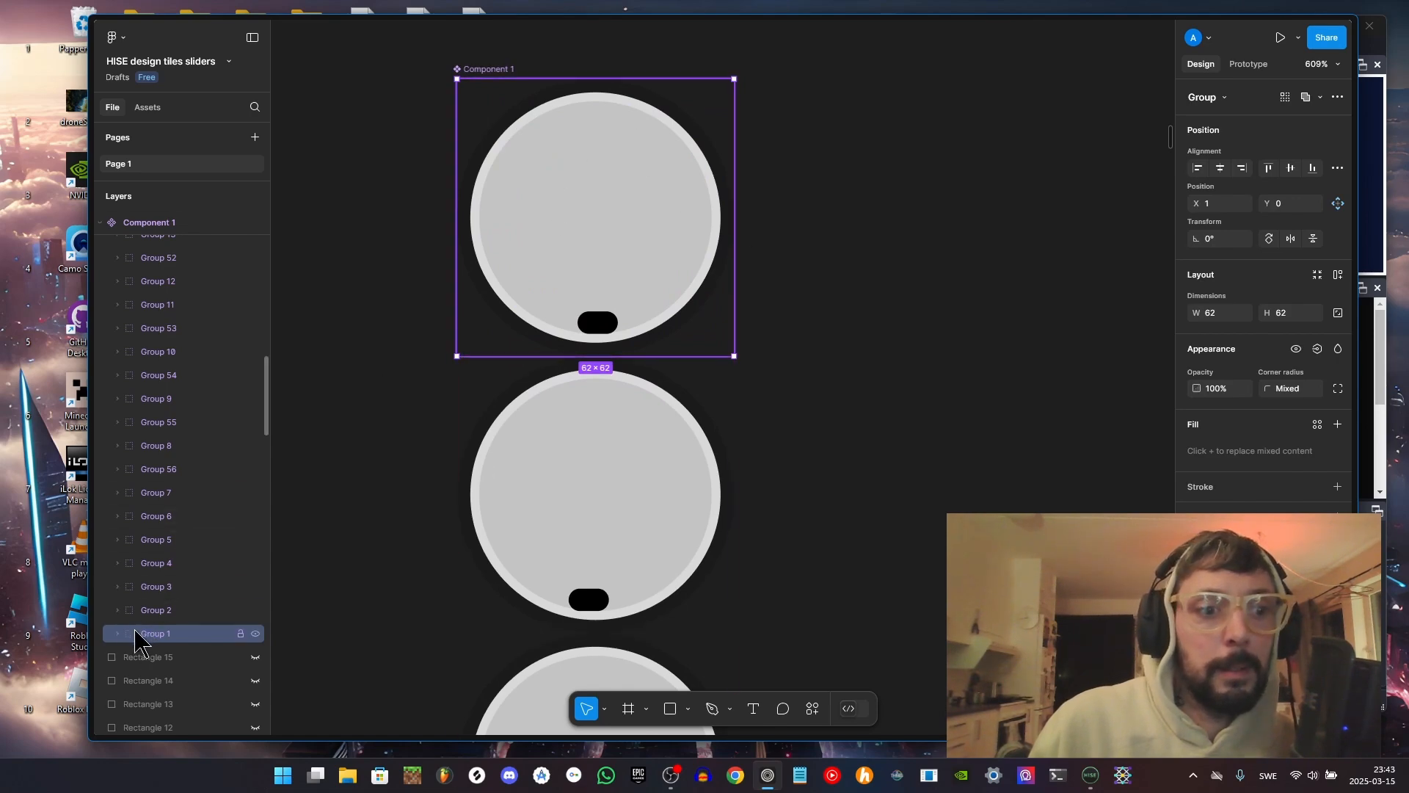
click(117, 633)
scroll(206, 602, down, 3)
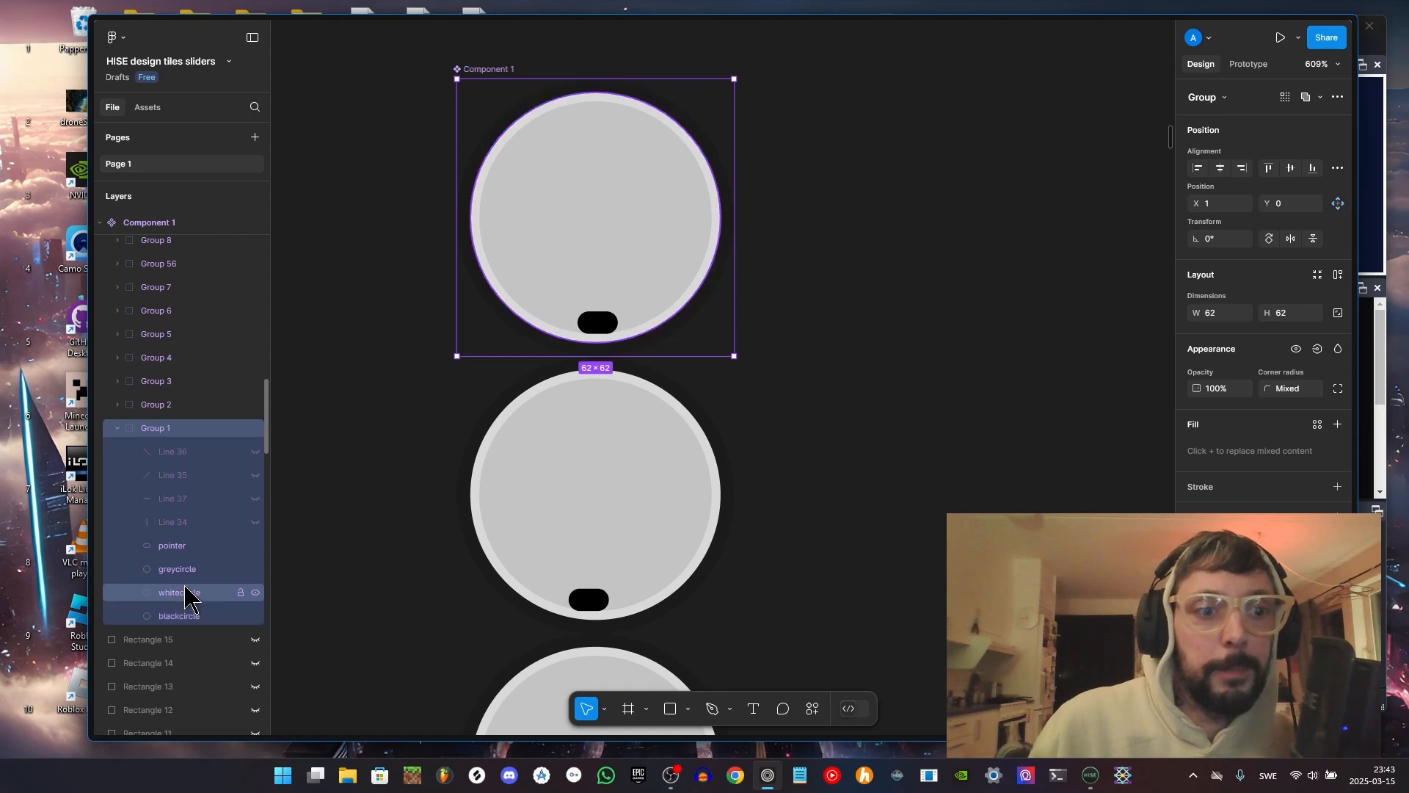
click(185, 551)
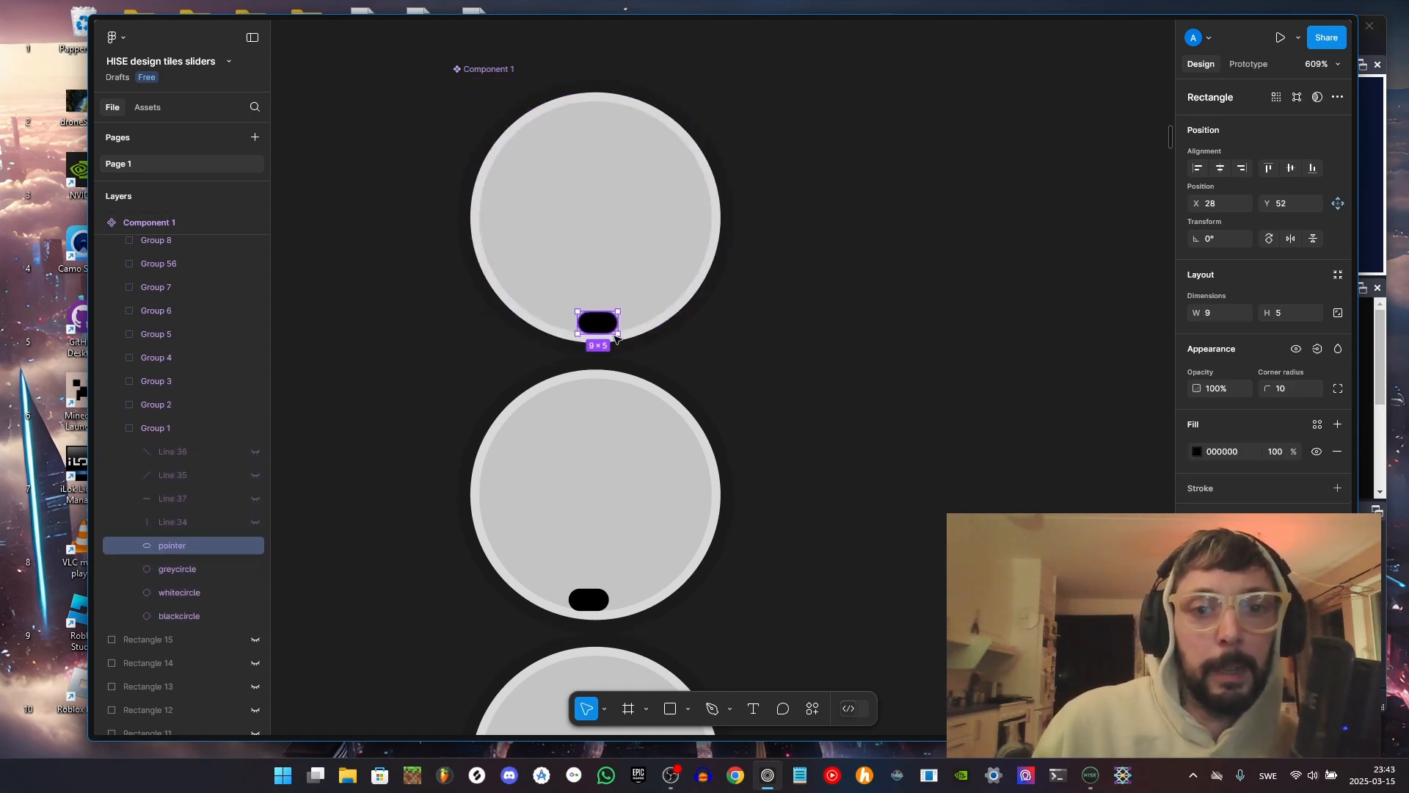
click(688, 709)
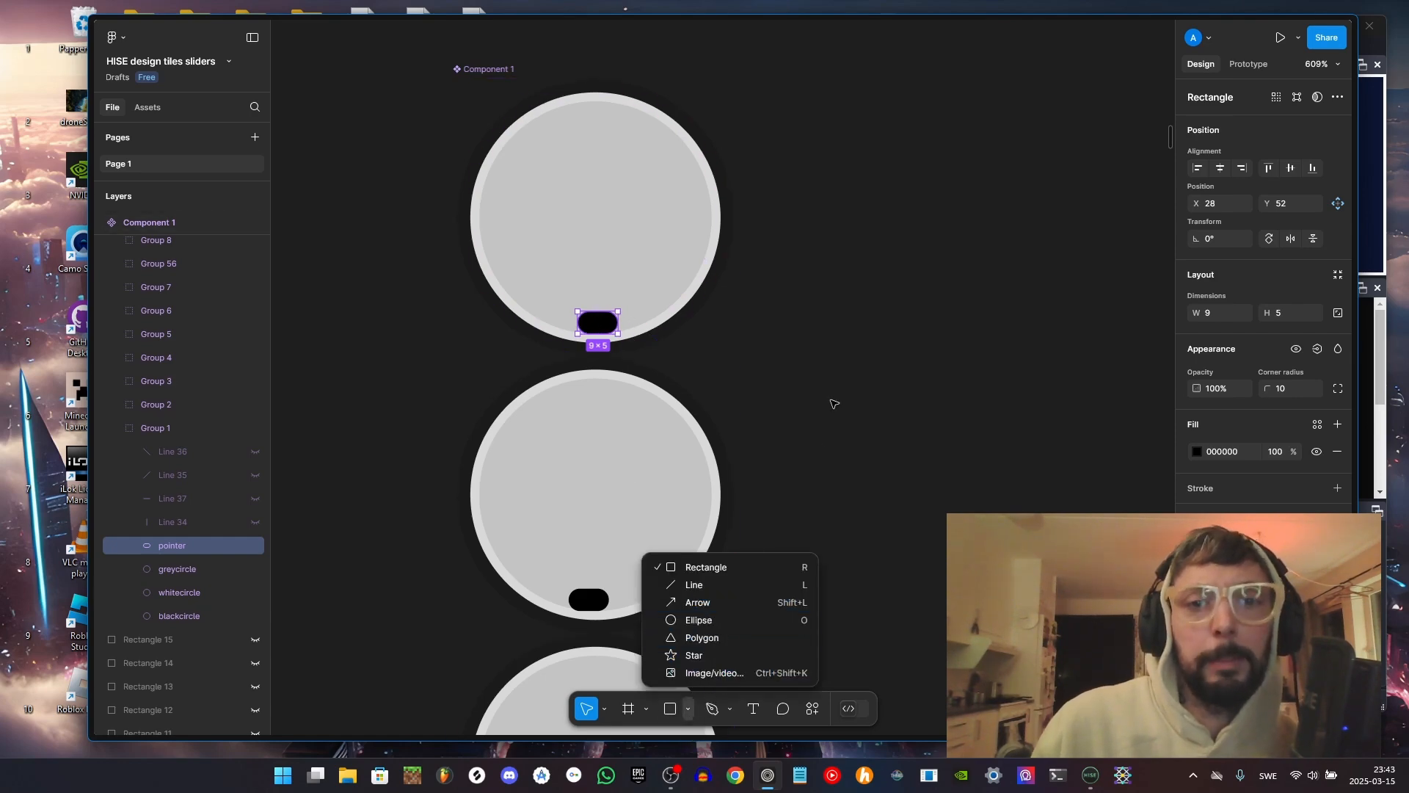
click(842, 371)
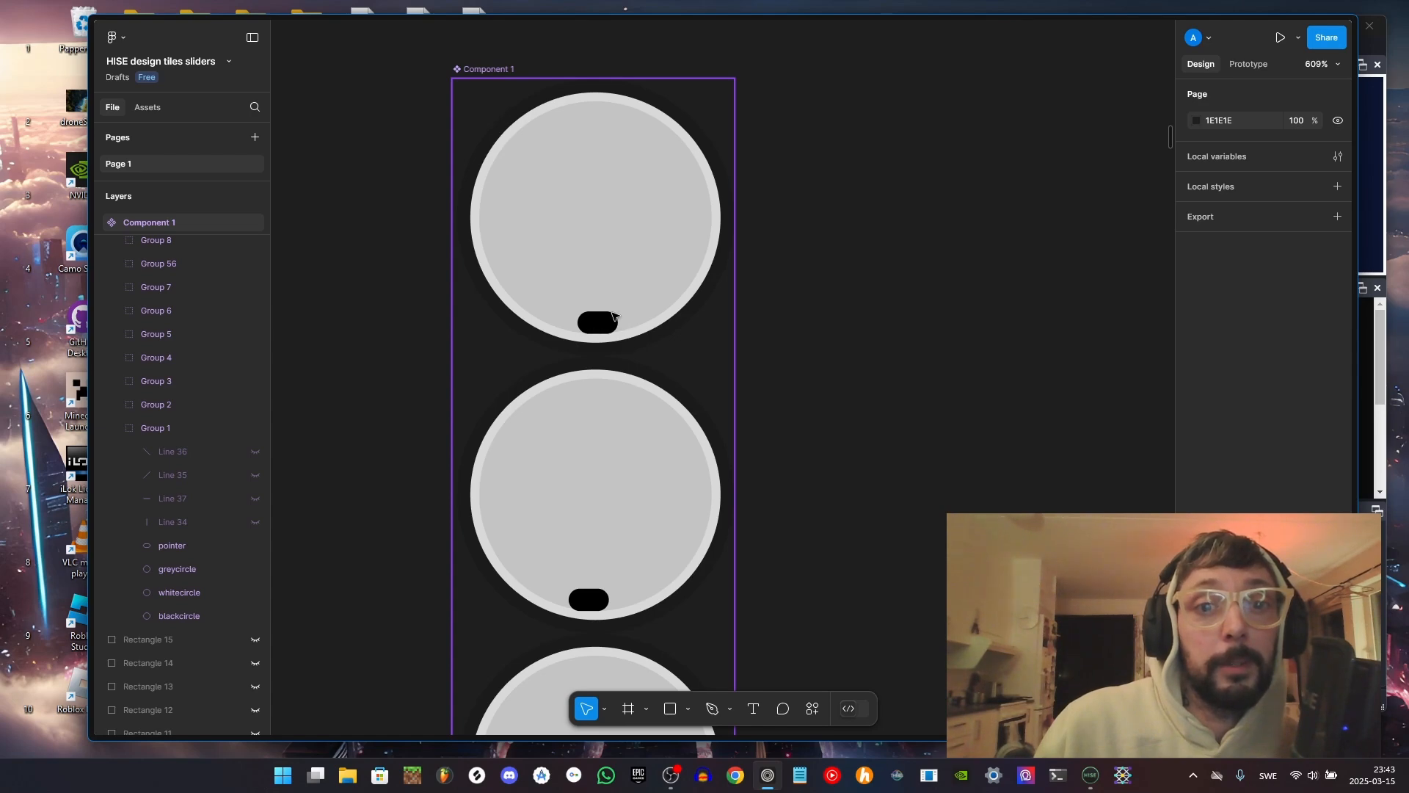
Inspect Group 1's blackcircle, whitecircle and greycircle layers, briefly hiding and showing the white and grey circles
click(156, 430)
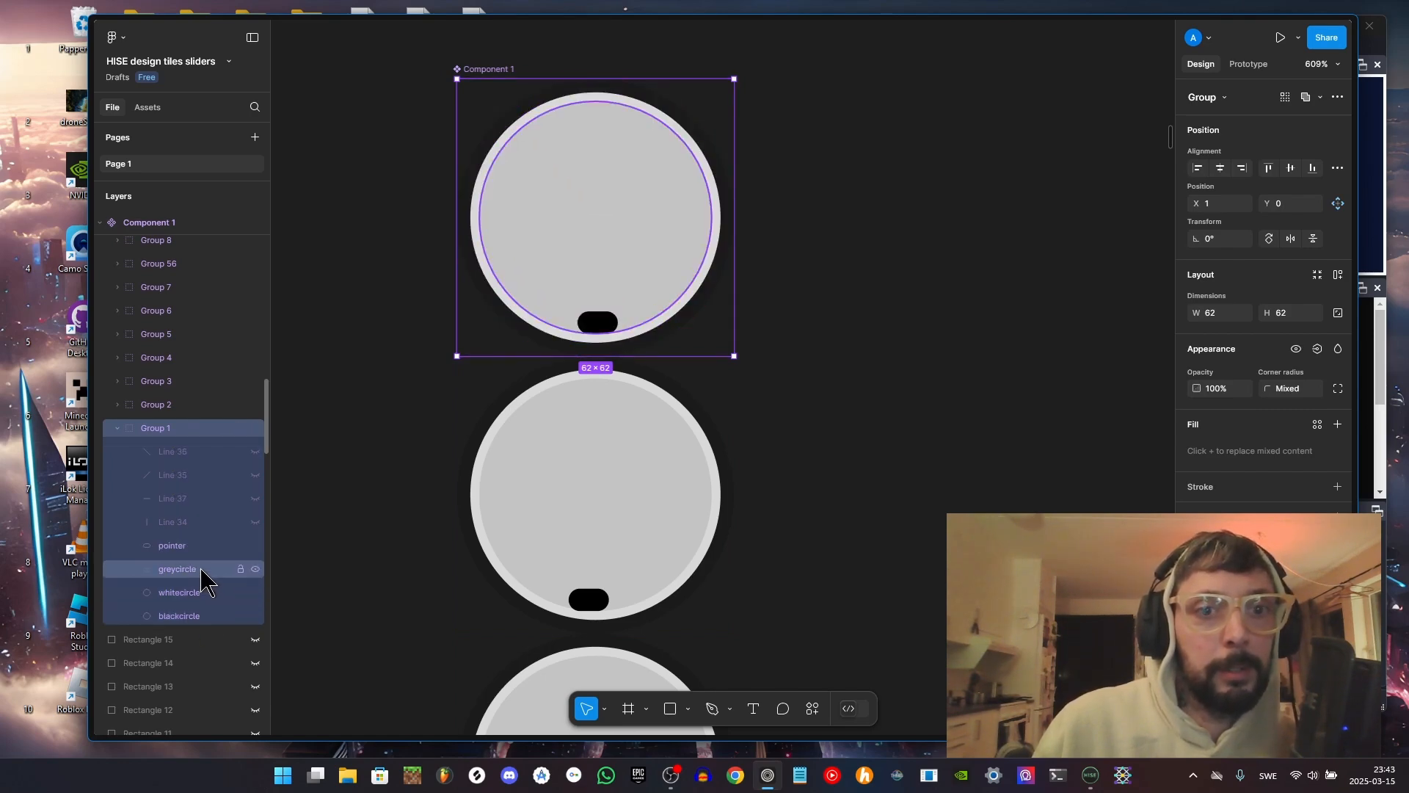
click(180, 616)
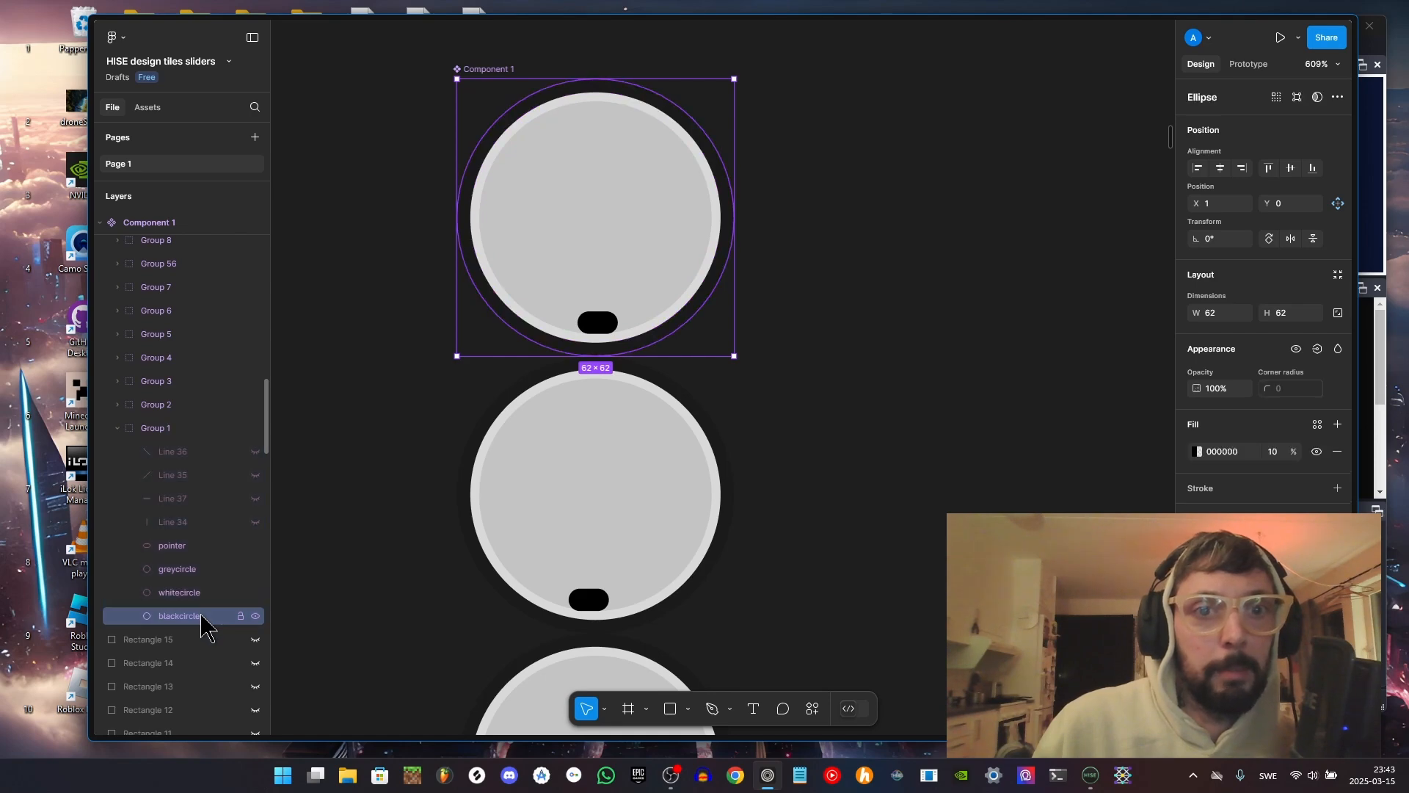
click(180, 592)
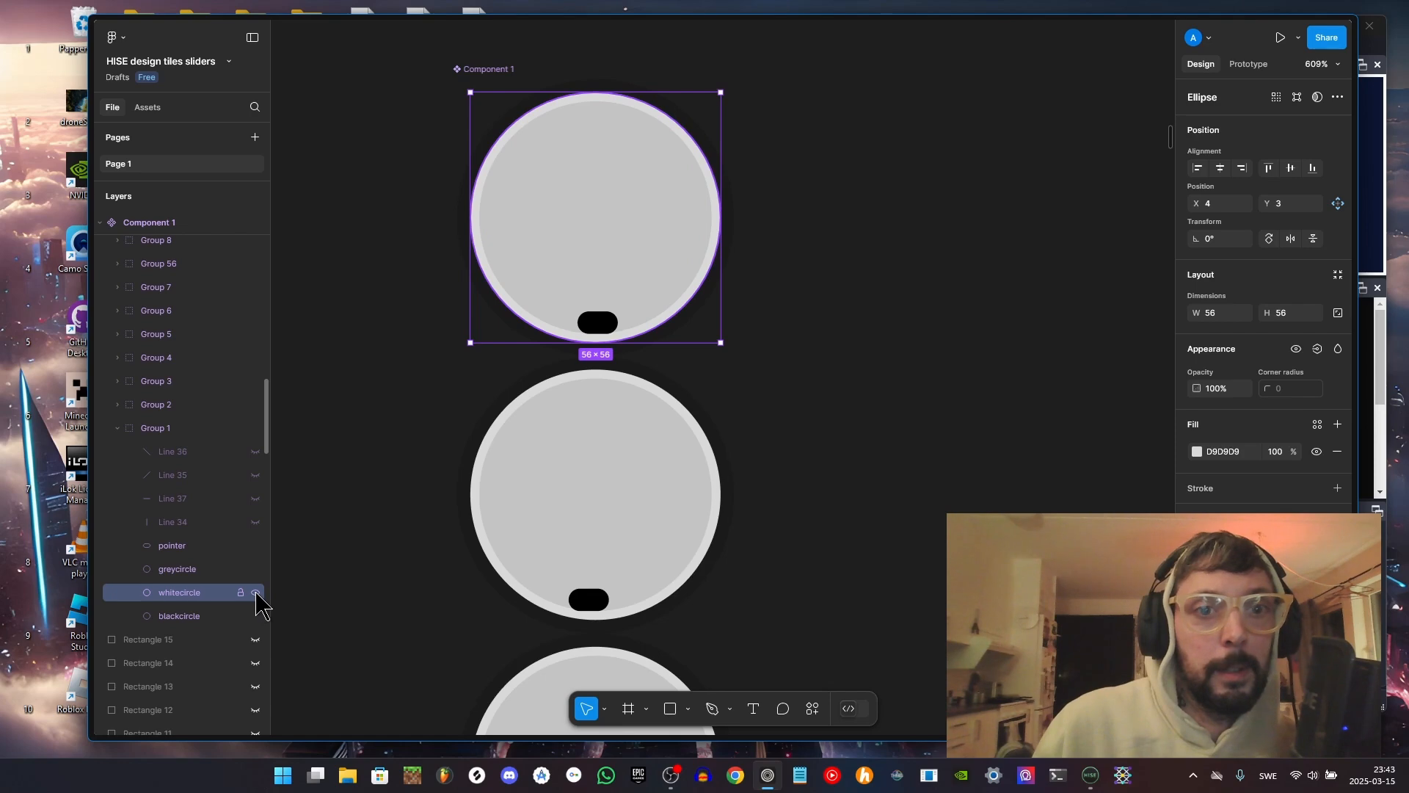
click(256, 592)
click(255, 592)
click(187, 570)
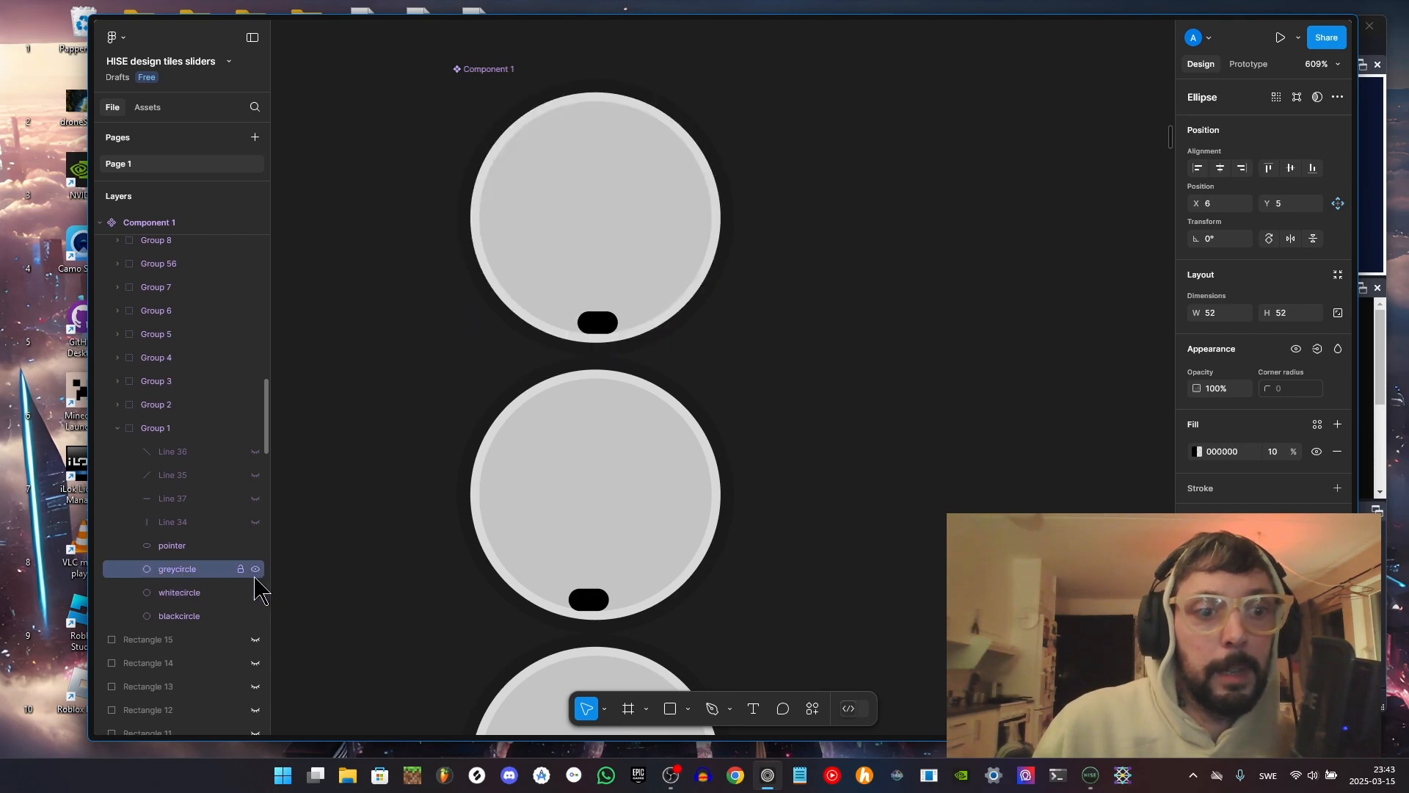
click(256, 570)
click(256, 570)
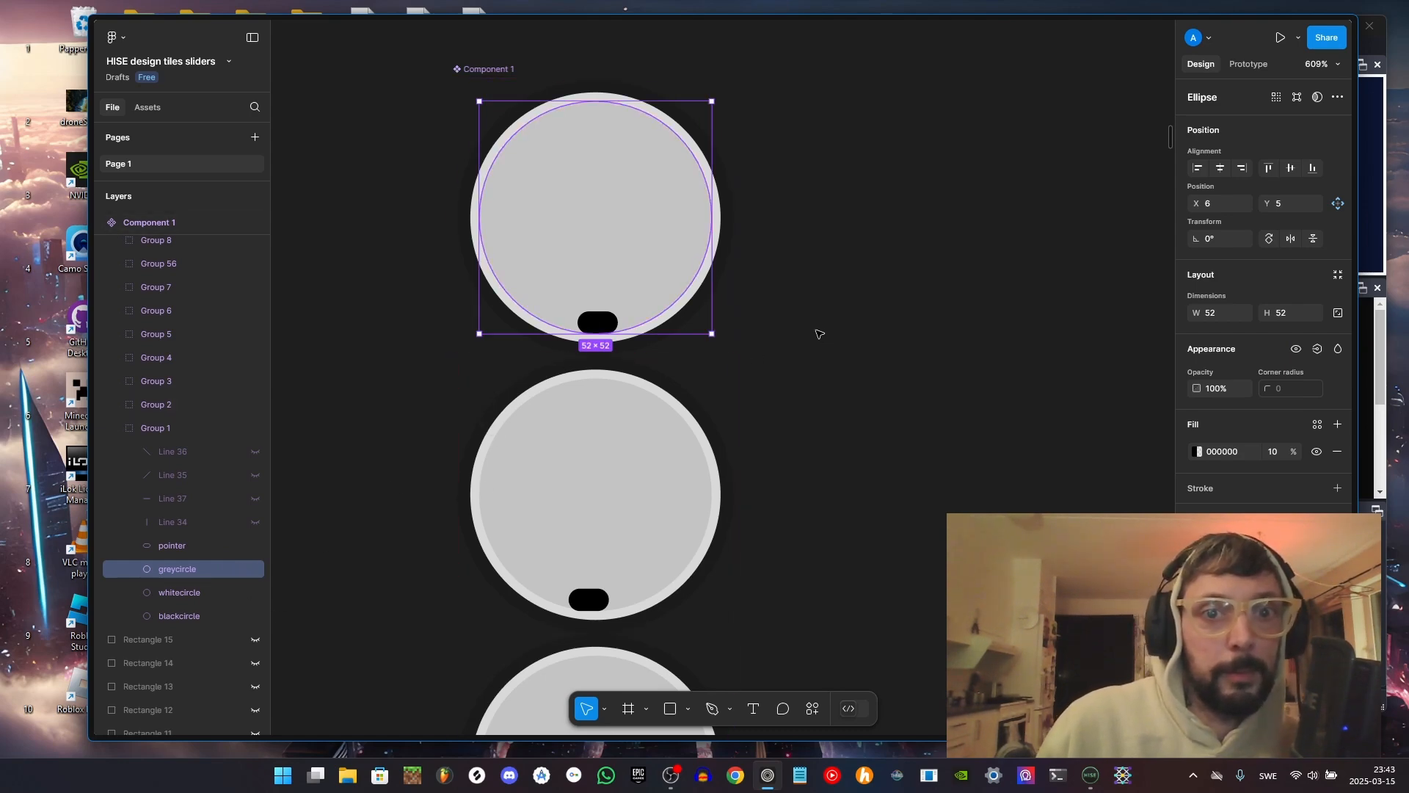
Review the whole knob strip from the first frame to the last and return to the first frame
scroll(823, 335, down, 3)
scroll(833, 328, down, 1)
scroll(834, 329, down, 9)
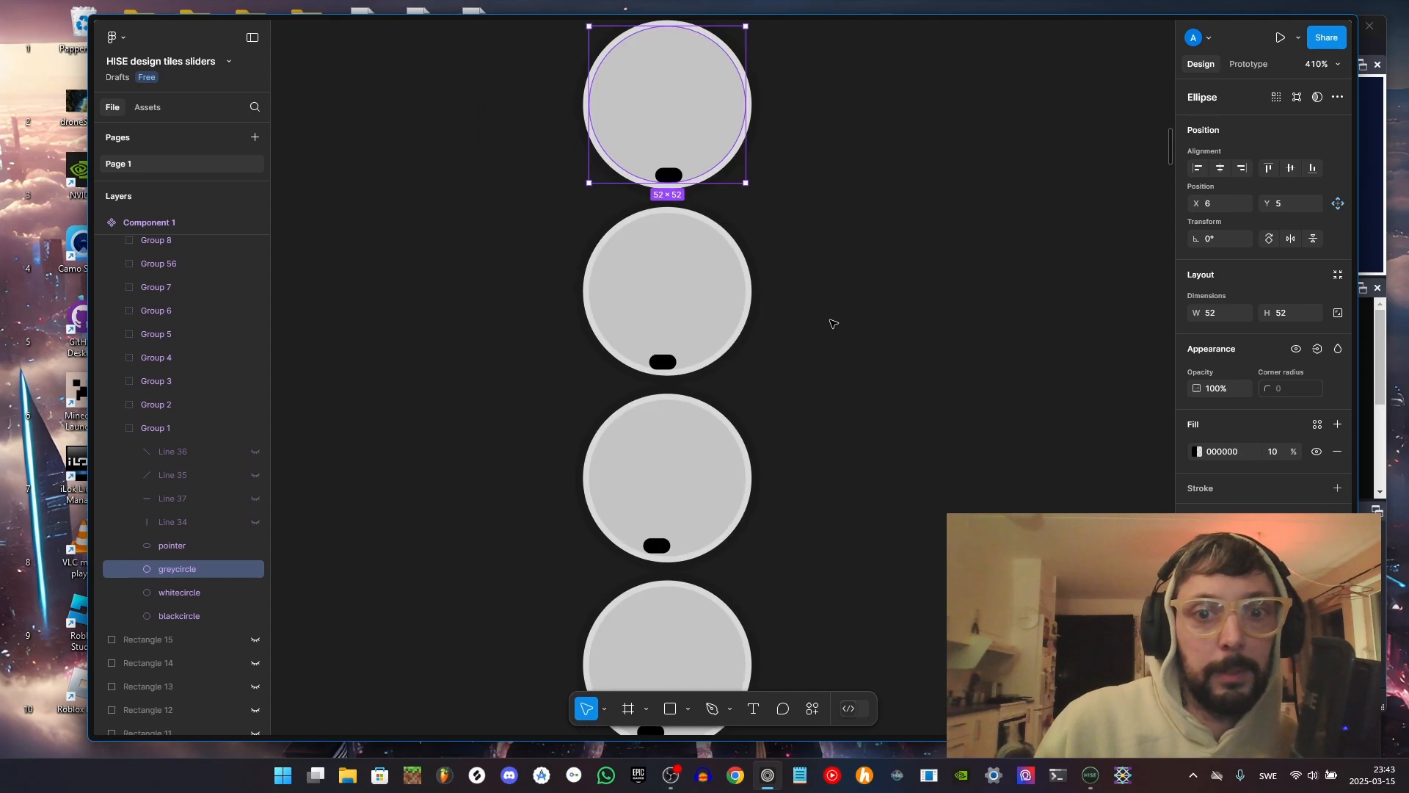
scroll(834, 325, down, 5)
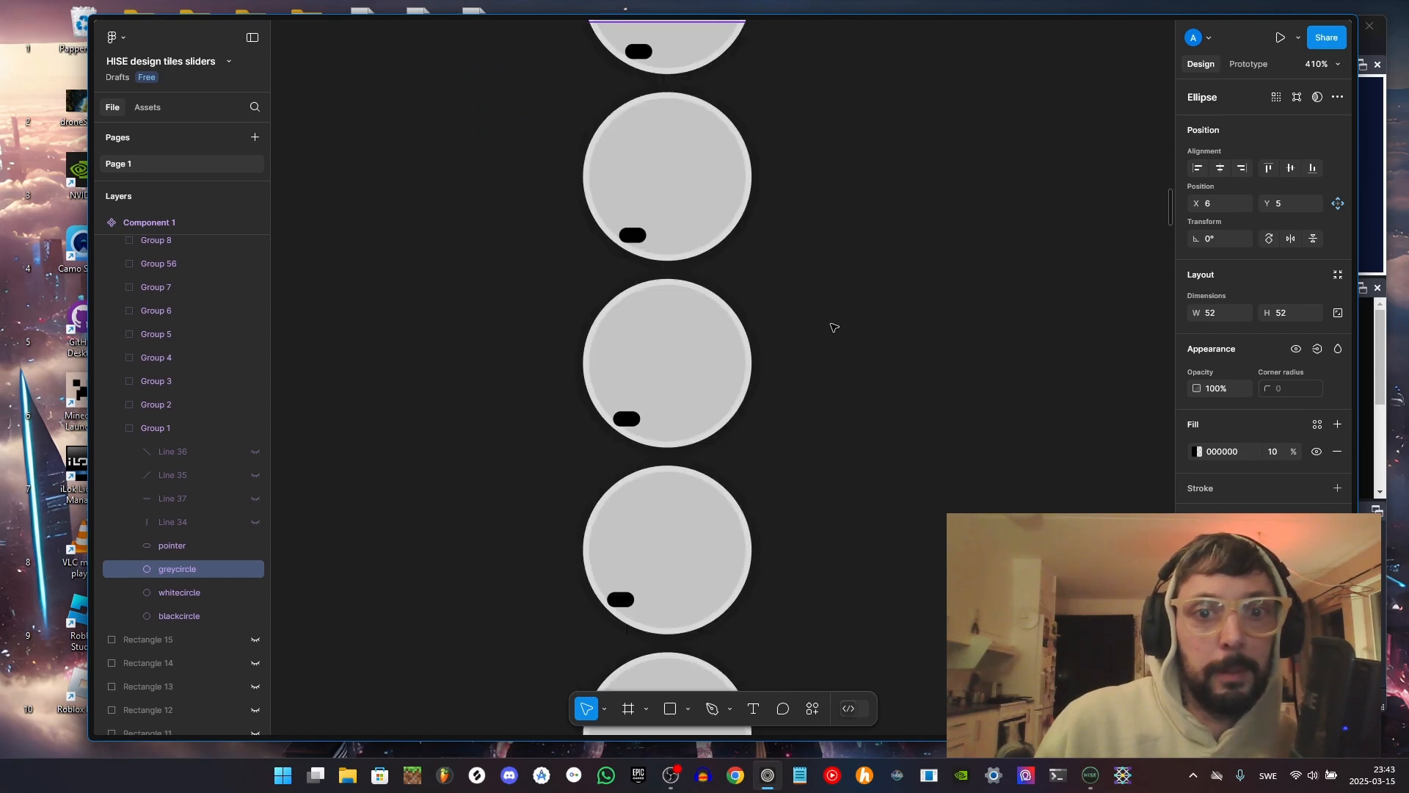
scroll(833, 325, down, 6)
scroll(911, 321, down, 10)
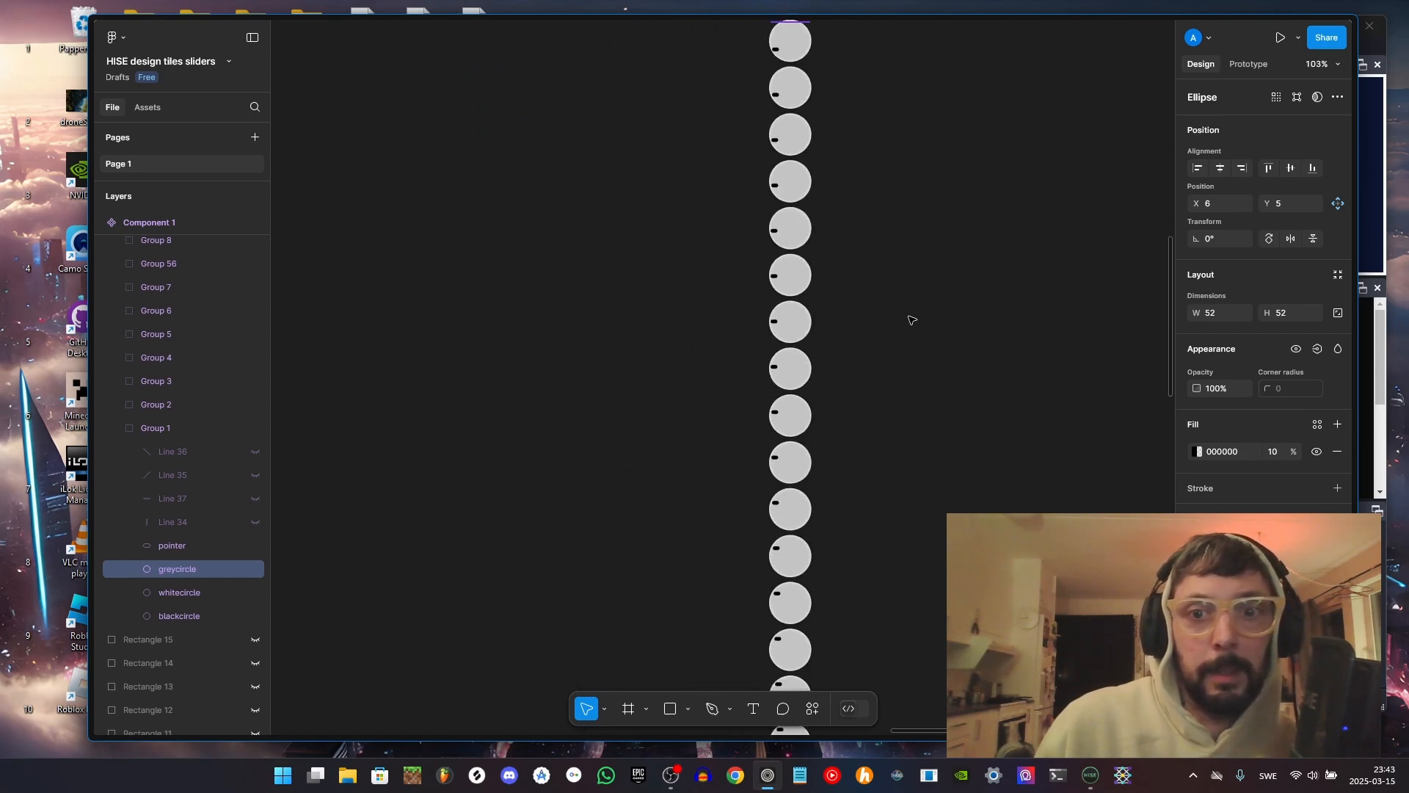
scroll(908, 317, down, 10)
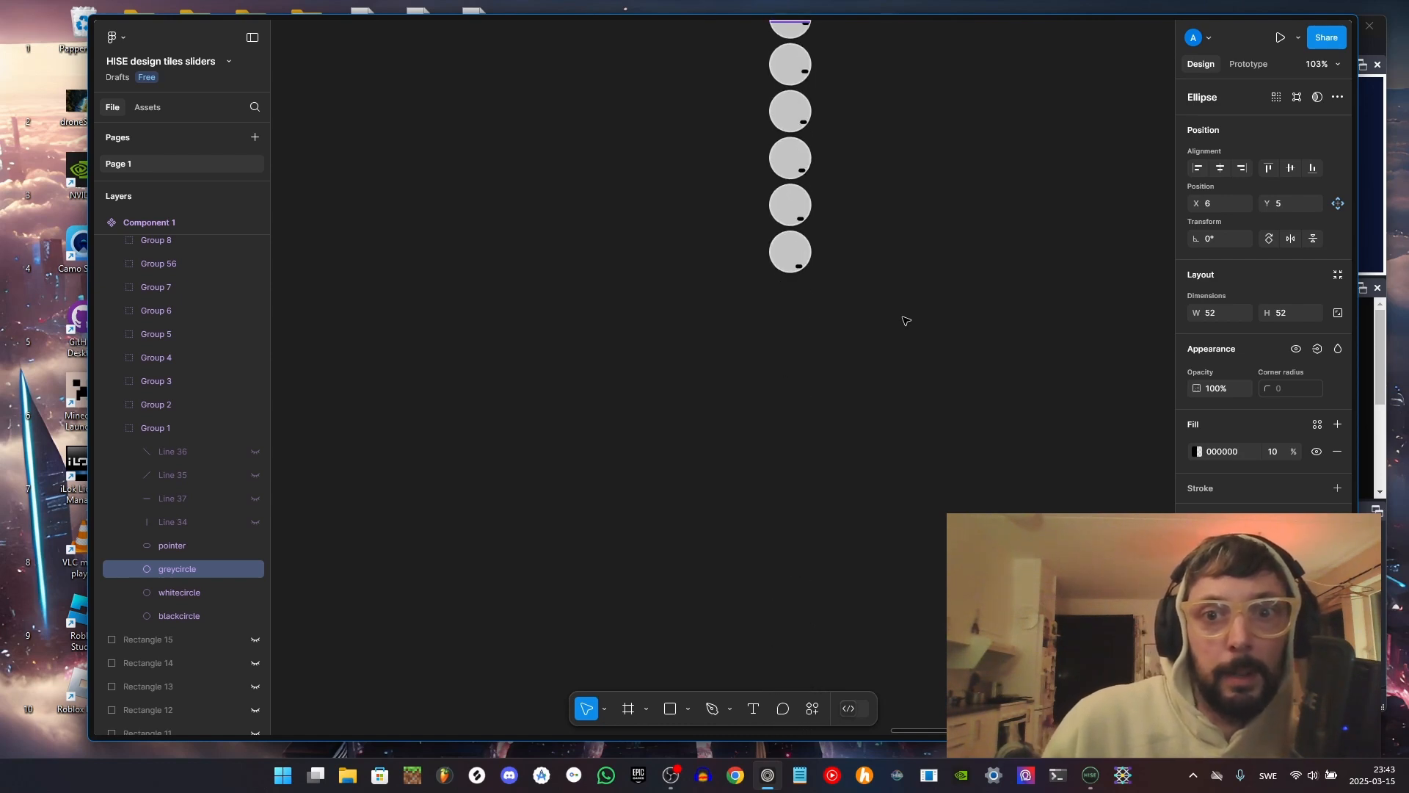
scroll(906, 321, up, 10)
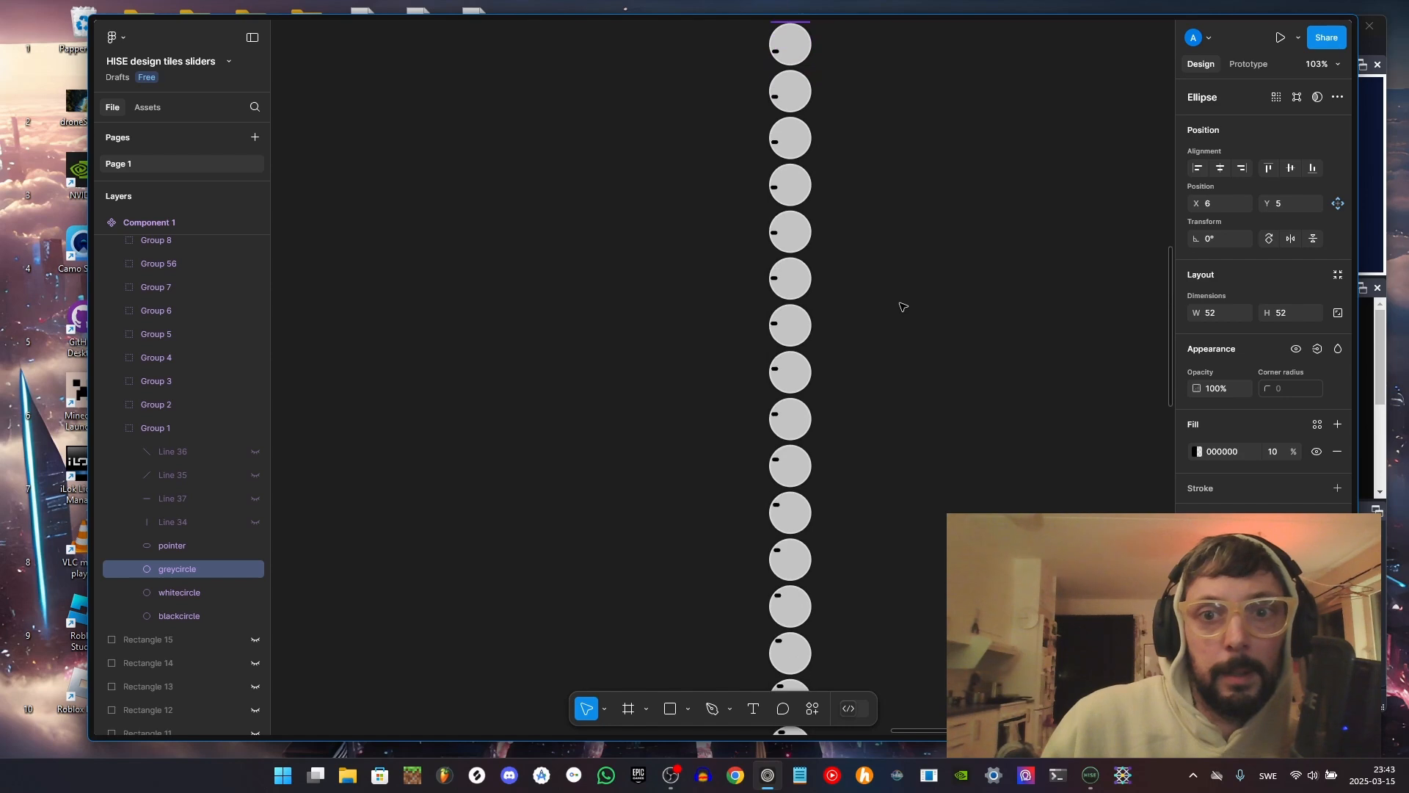
scroll(901, 302, up, 5)
scroll(882, 328, down, 3)
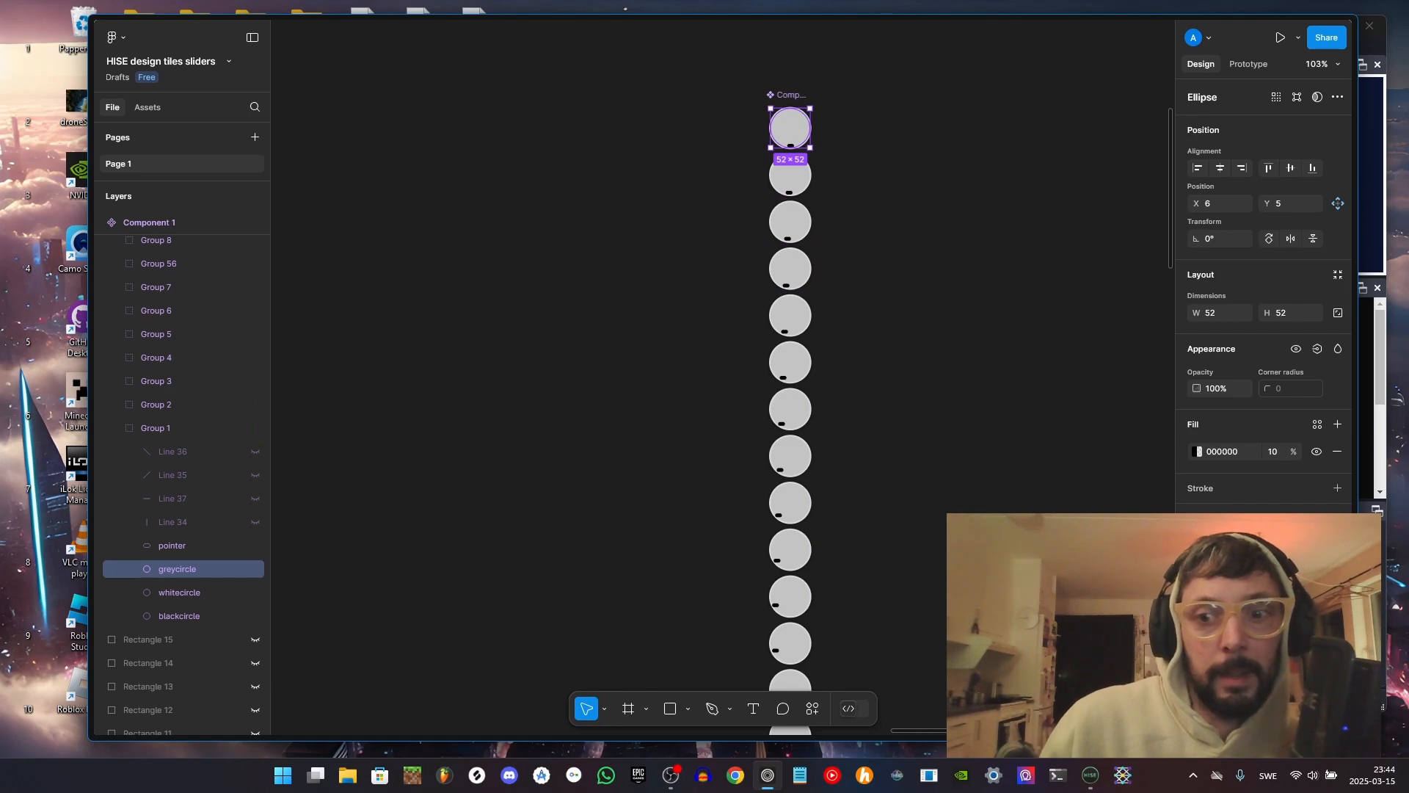
Switch to HISE and select the large round knob, Knob2, in the Interface Designer to inspect its properties
click(1090, 777)
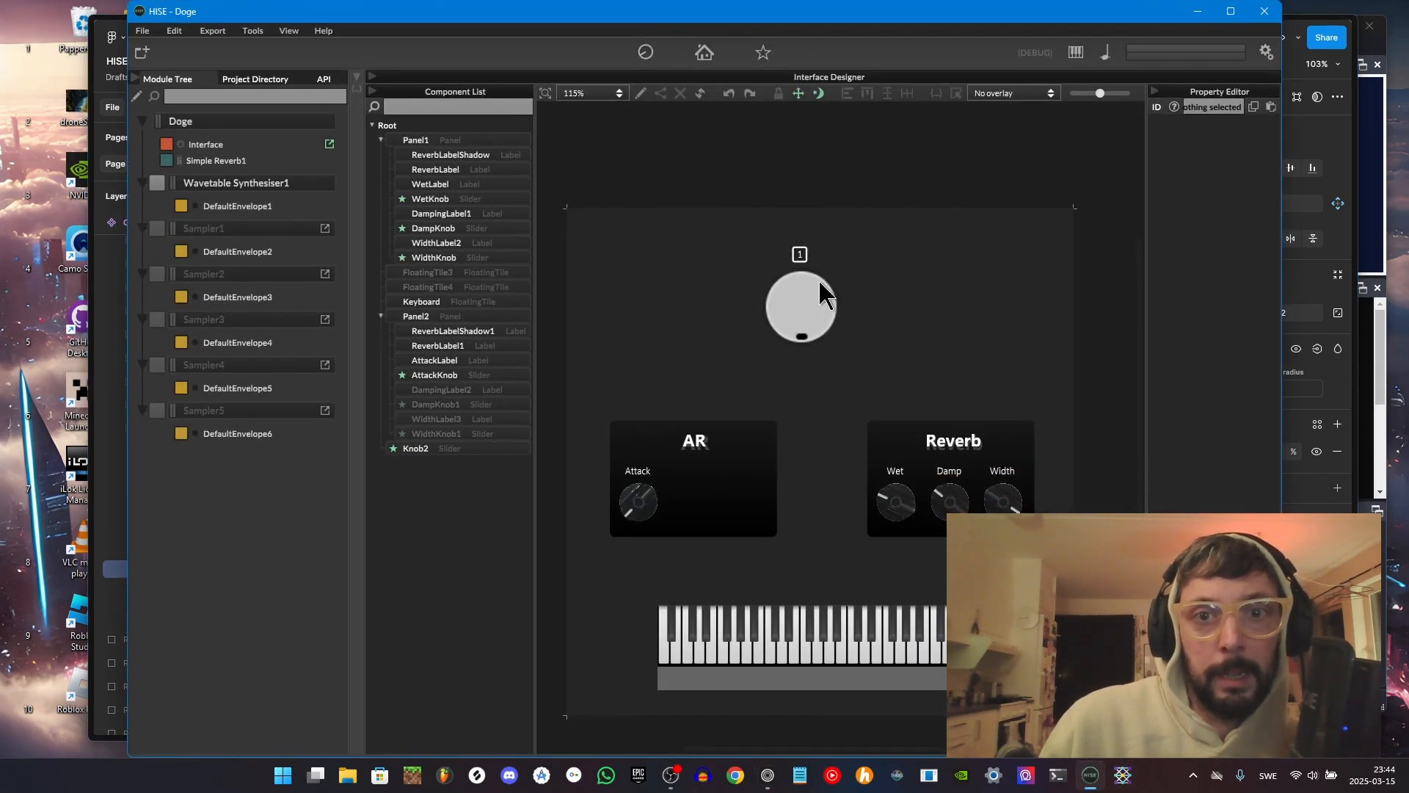
click(639, 78)
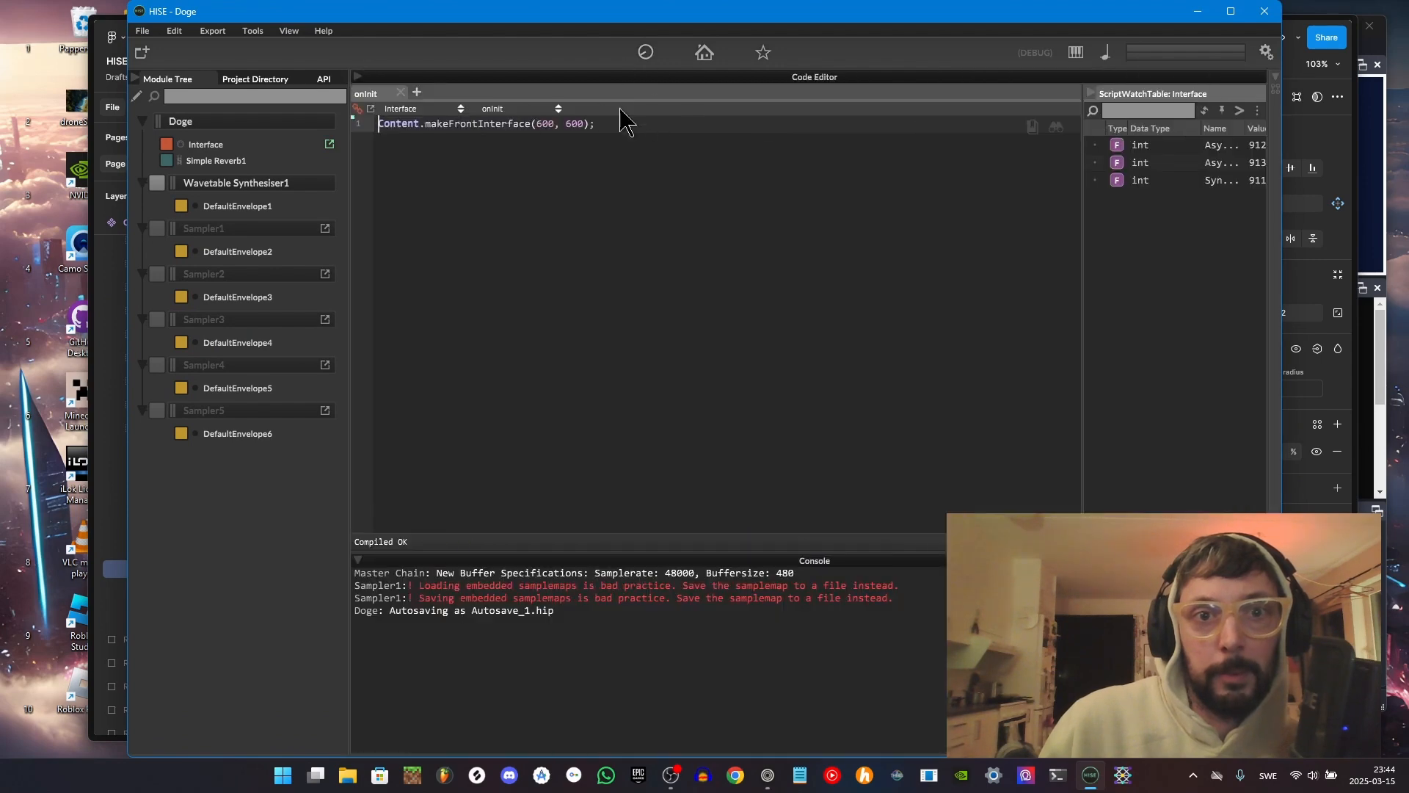
click(619, 76)
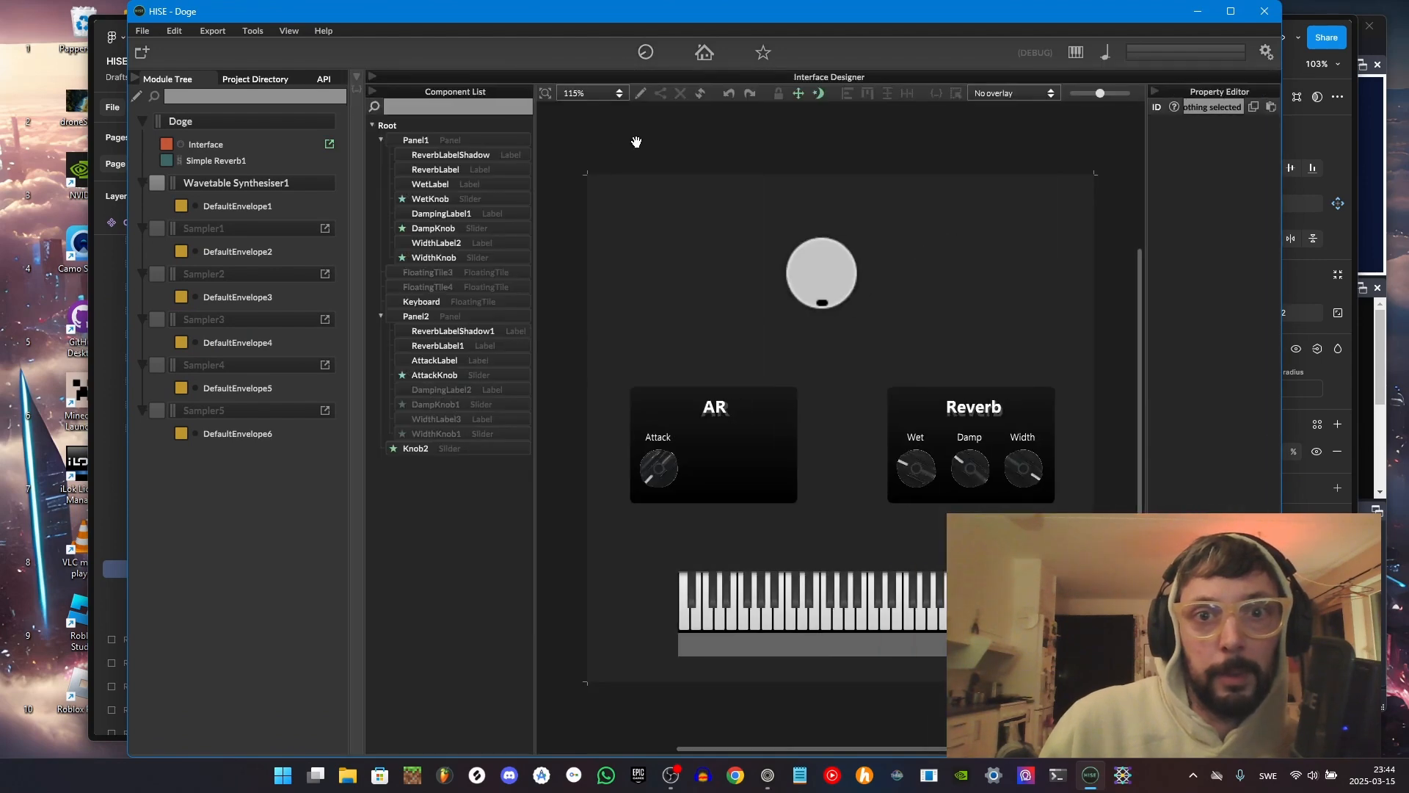
click(844, 271)
scroll(1209, 352, down, 5)
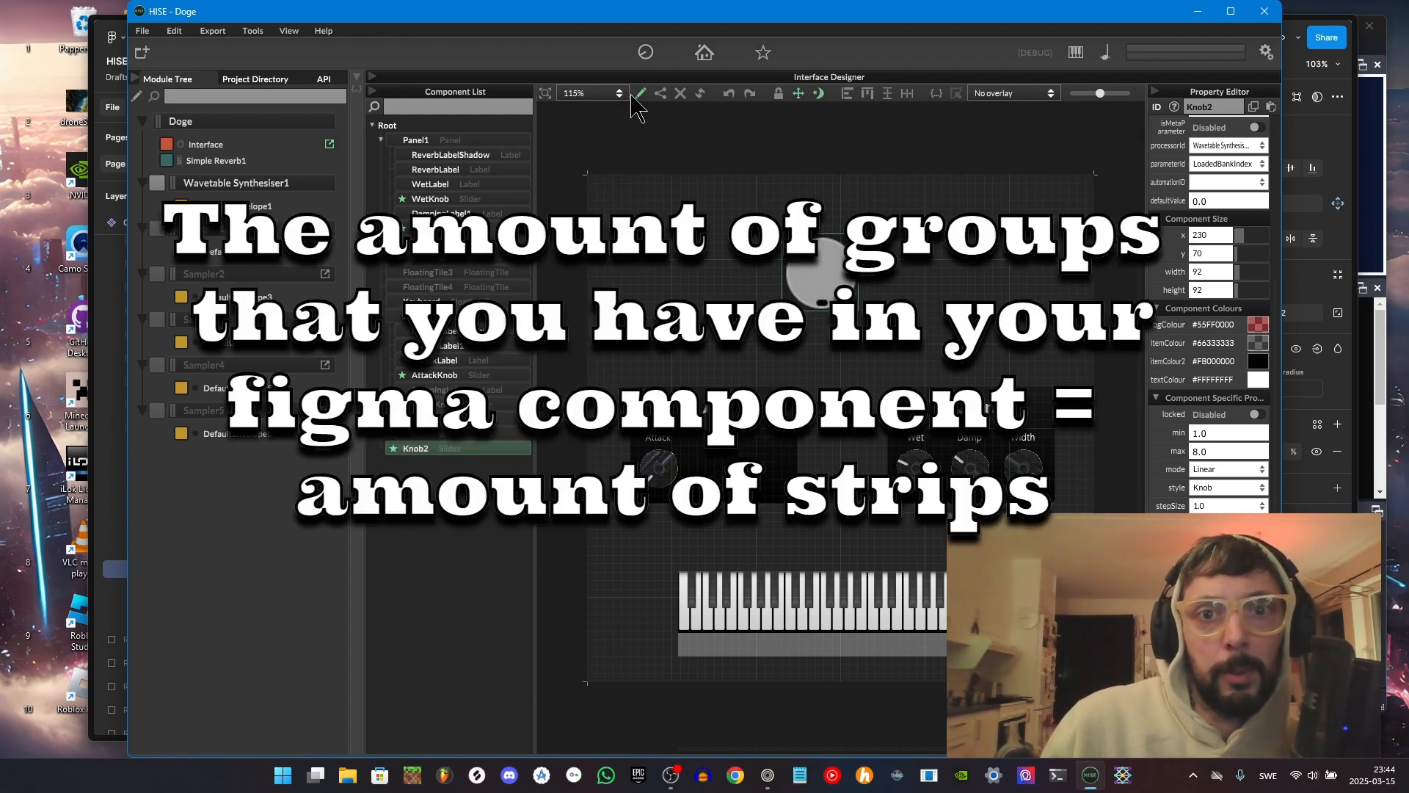
Open the interface preview and test the large round knob by turning it through its range
click(704, 53)
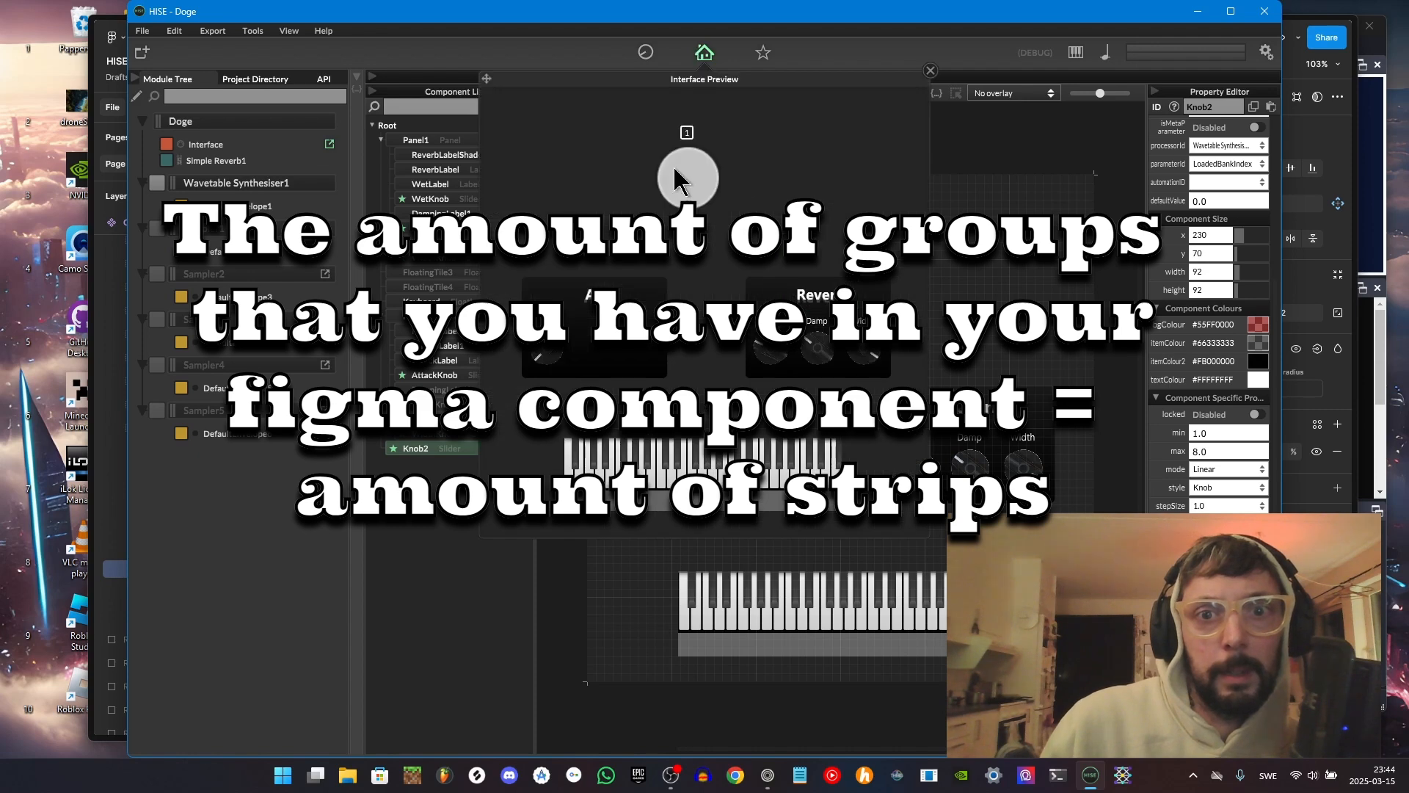
drag(676, 180, 698, 19)
drag(720, 175, 676, 12)
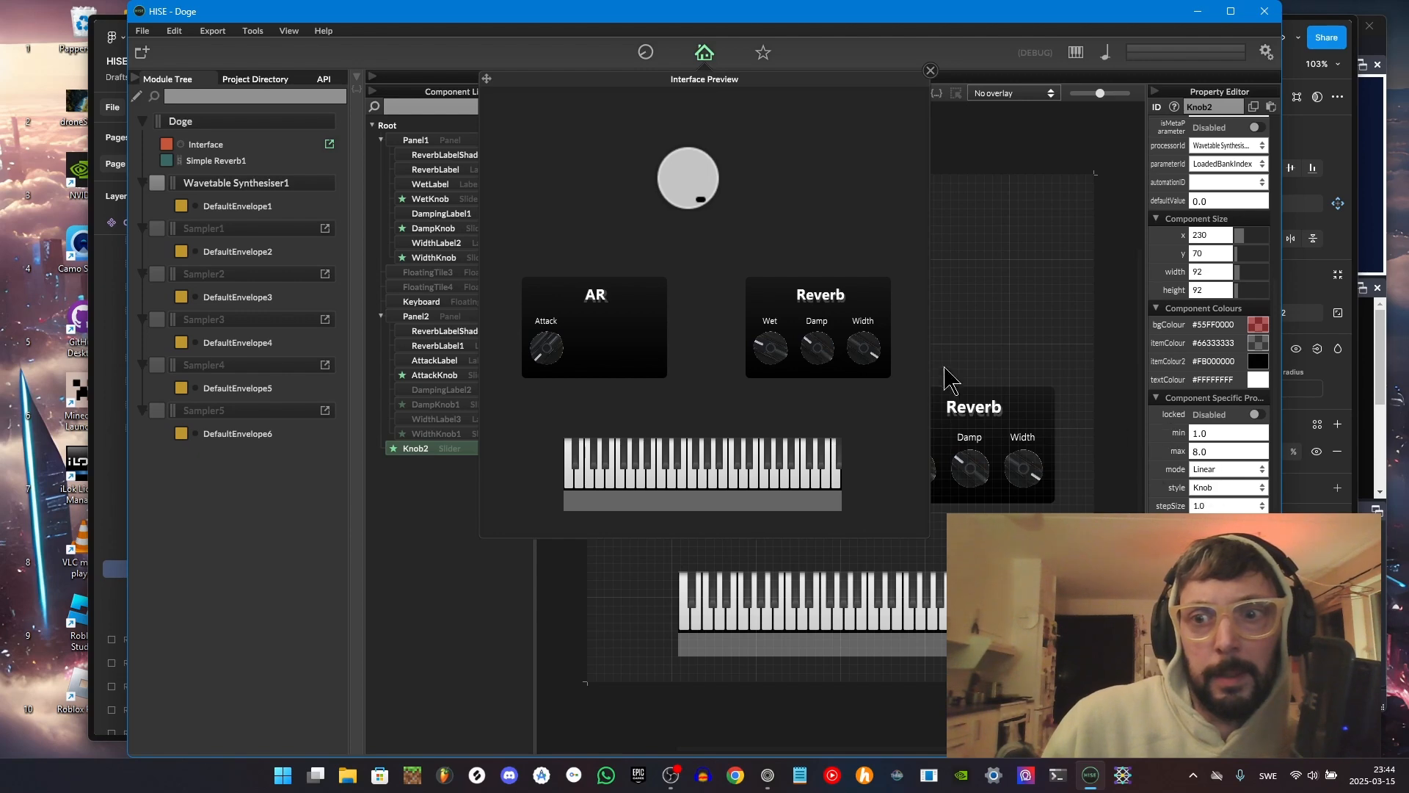
Turn the large round knob in the interface preview once more and close the preview
drag(688, 179, 724, 267)
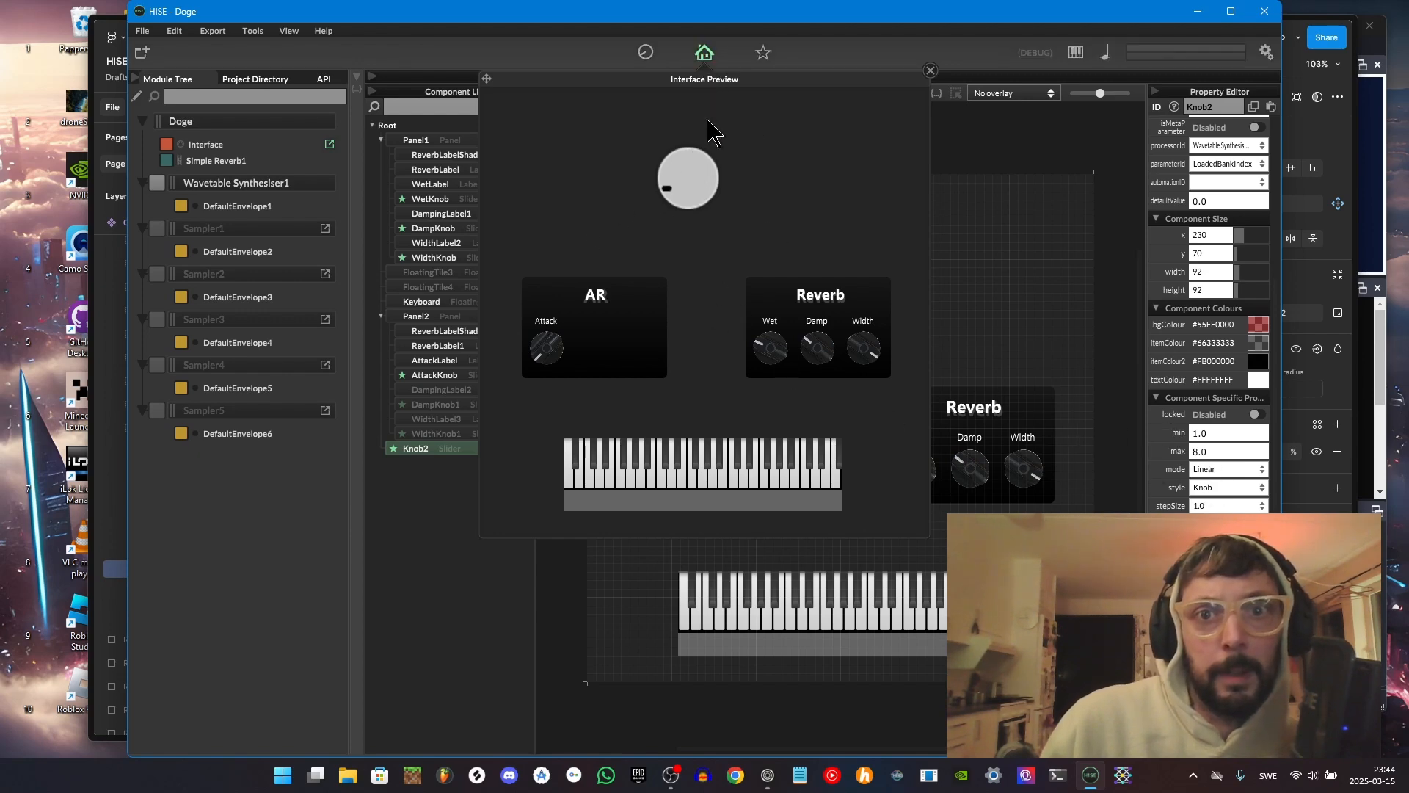
click(705, 52)
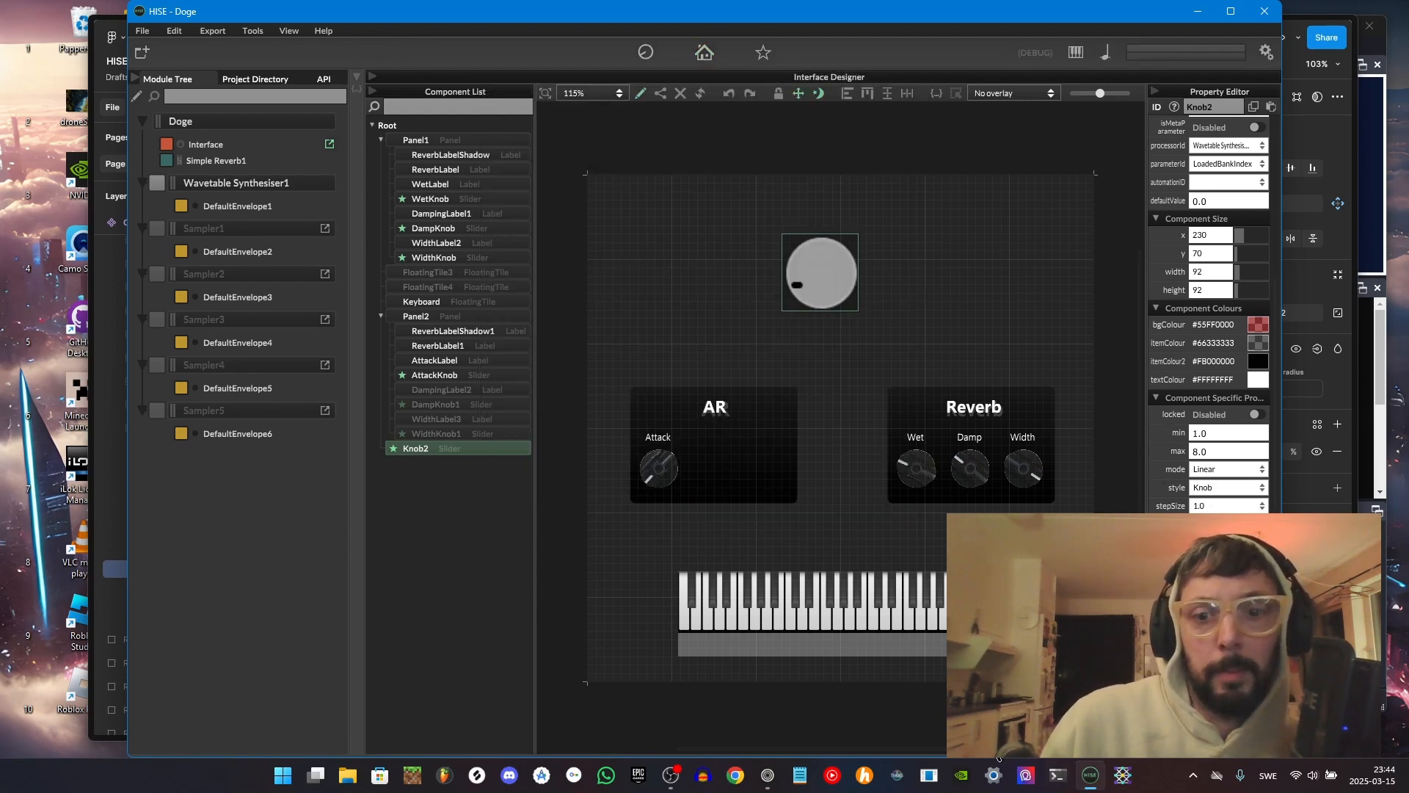
Switch to Figma and show the hidden guide lines Line 34, Line 37, Line 35 and Line 36 in Group 1
click(771, 775)
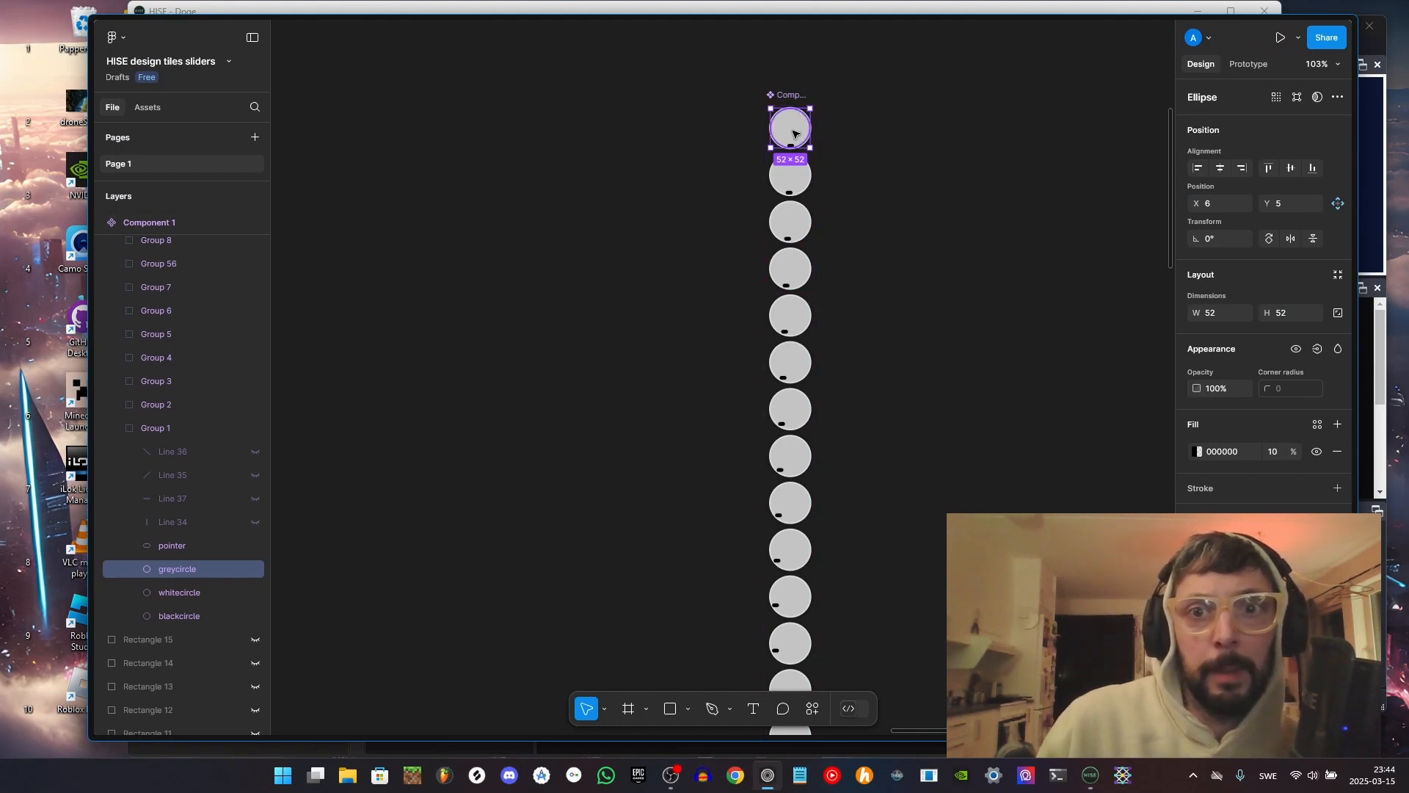
scroll(830, 138, up, 5)
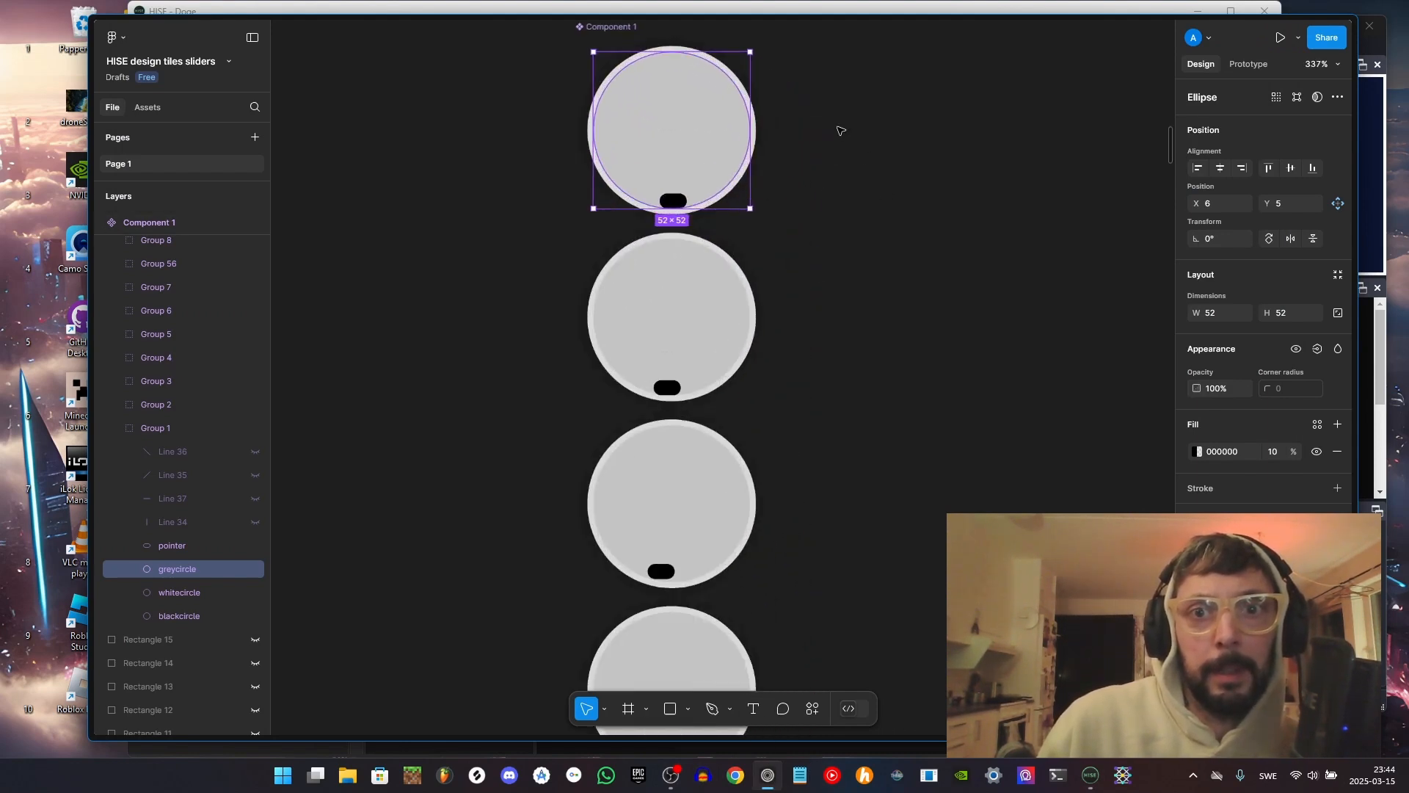
scroll(743, 96, up, 3)
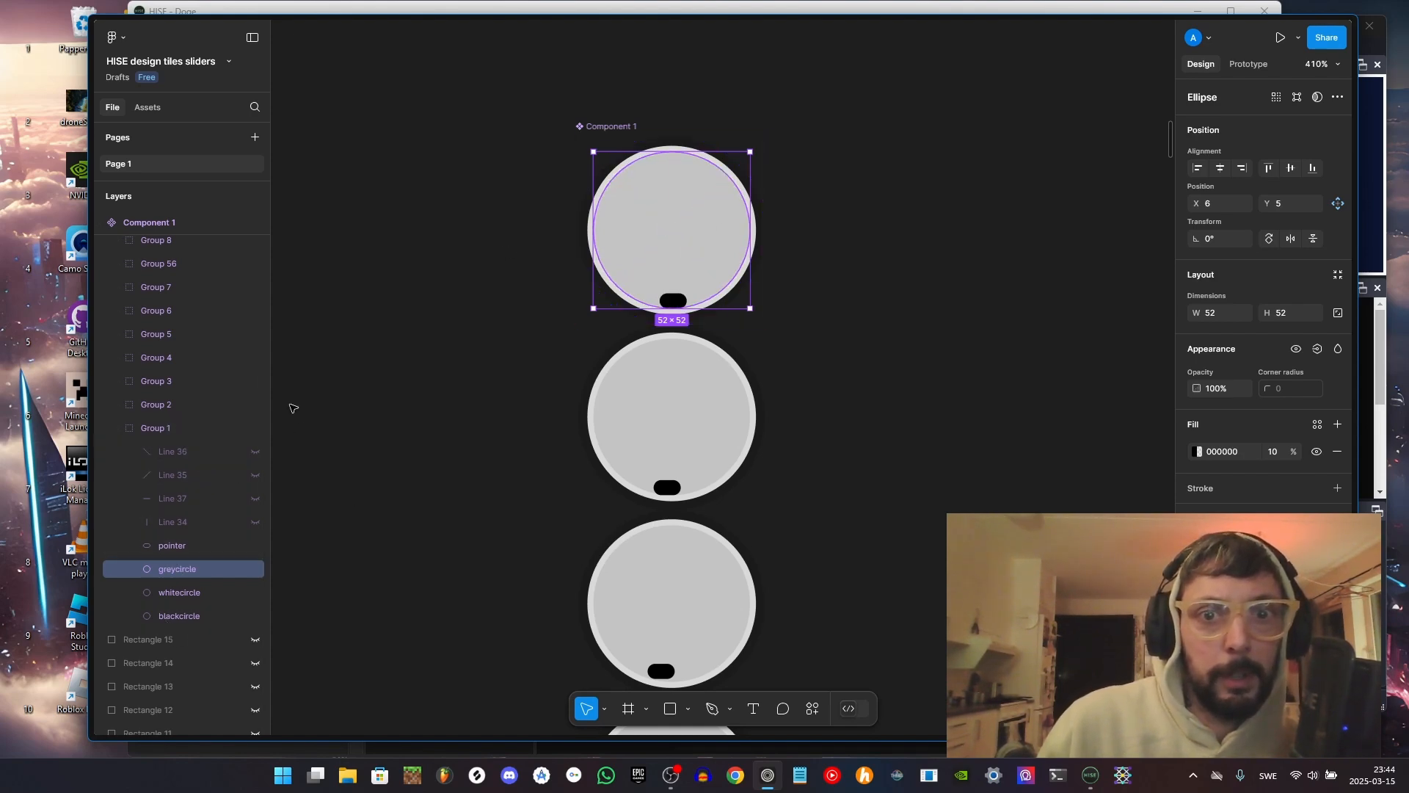
click(185, 523)
click(256, 522)
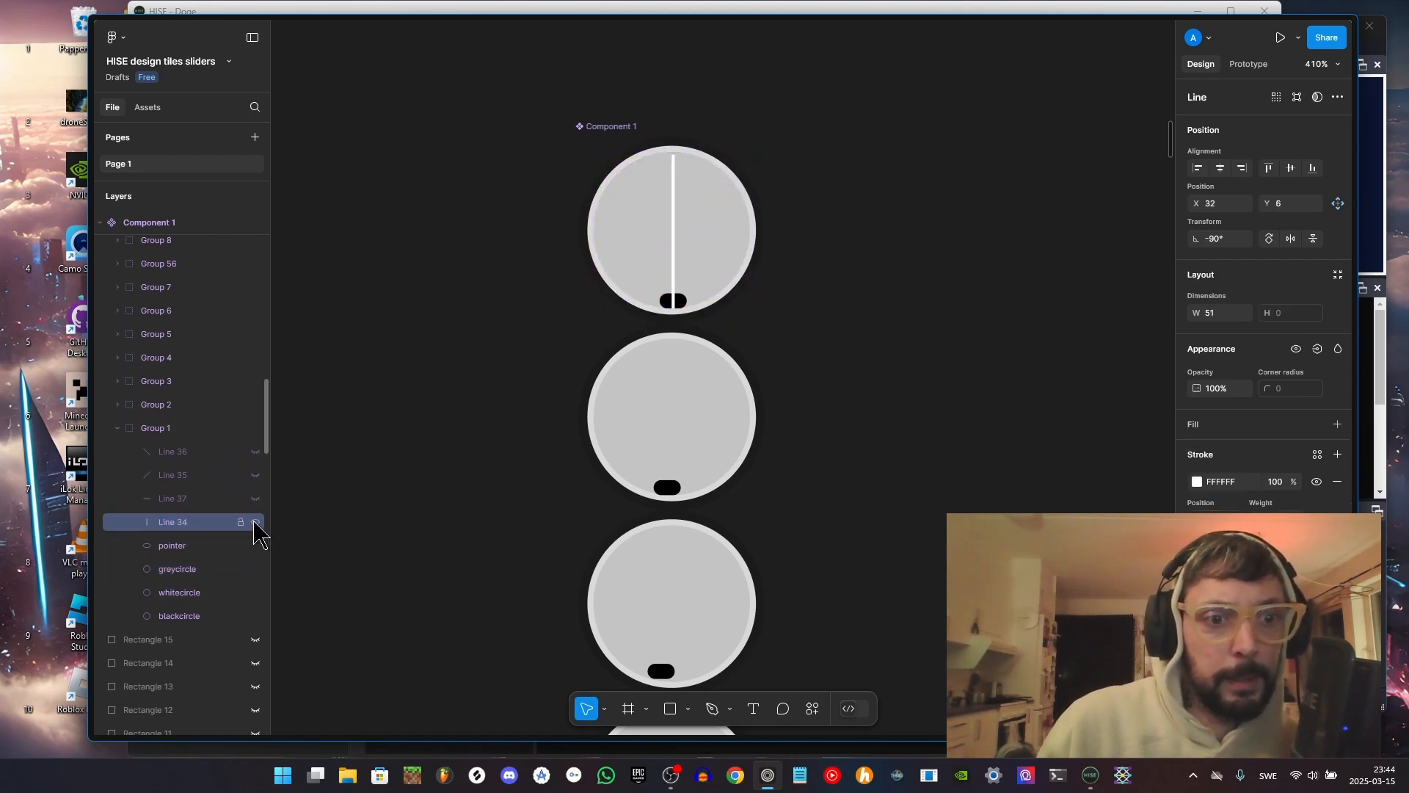
click(248, 499)
click(255, 499)
click(256, 475)
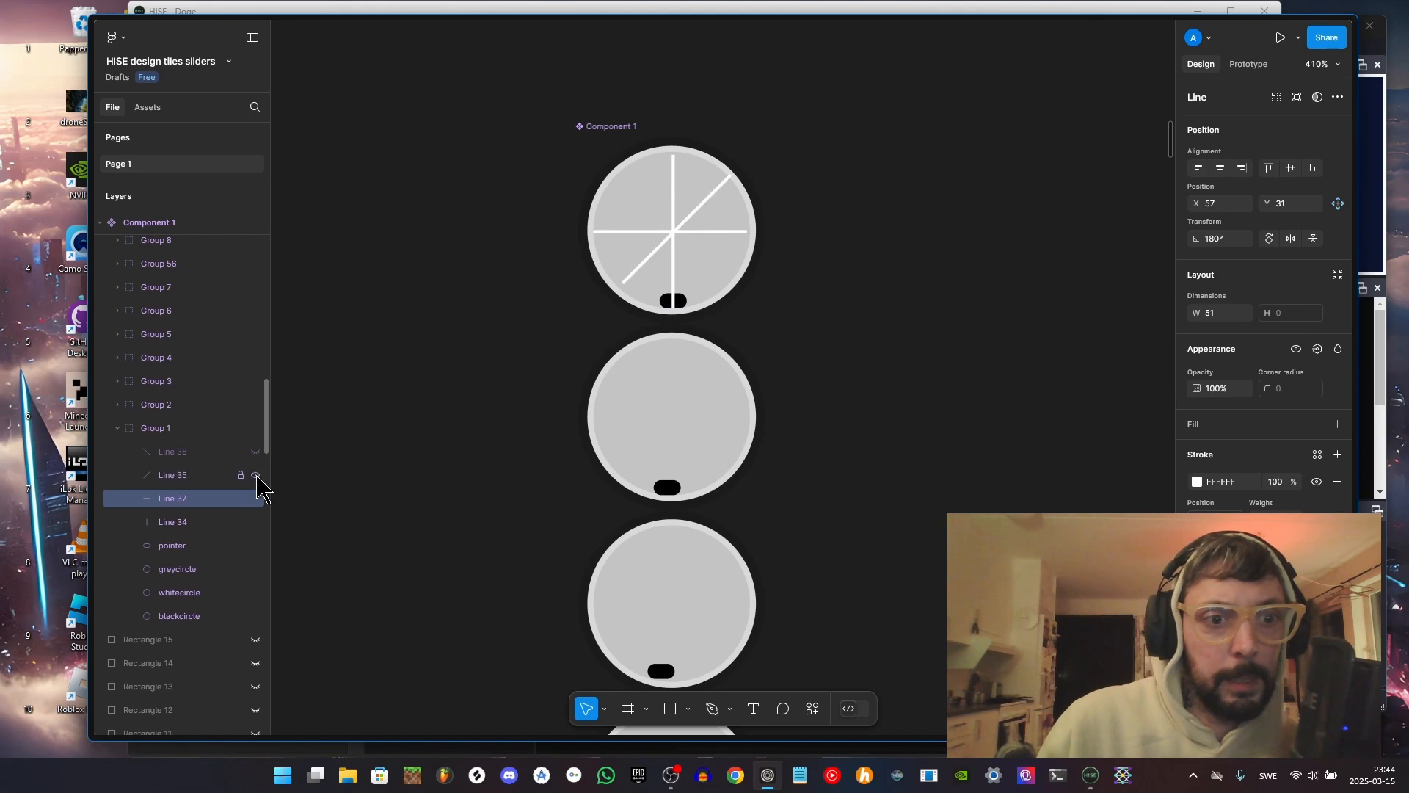
click(255, 452)
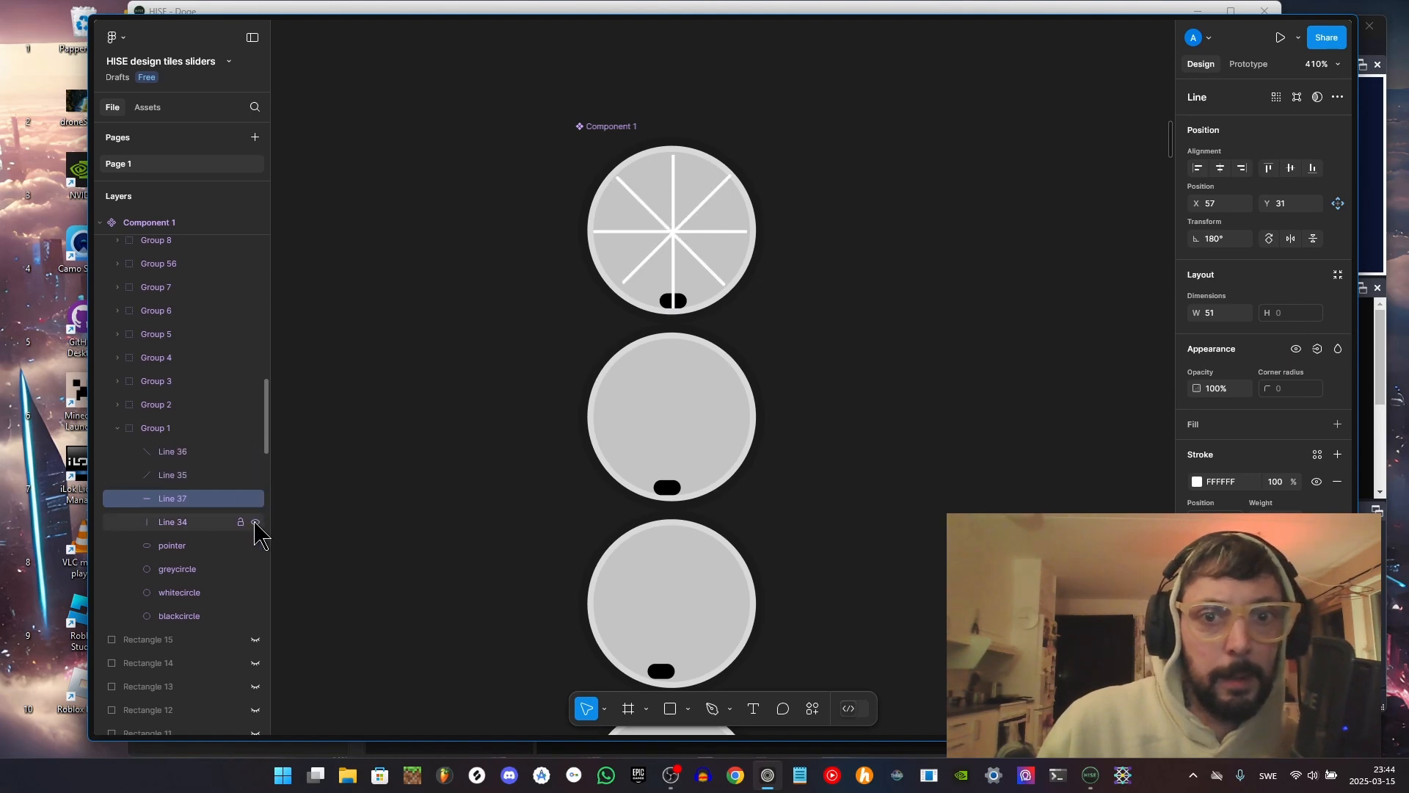
click(191, 505)
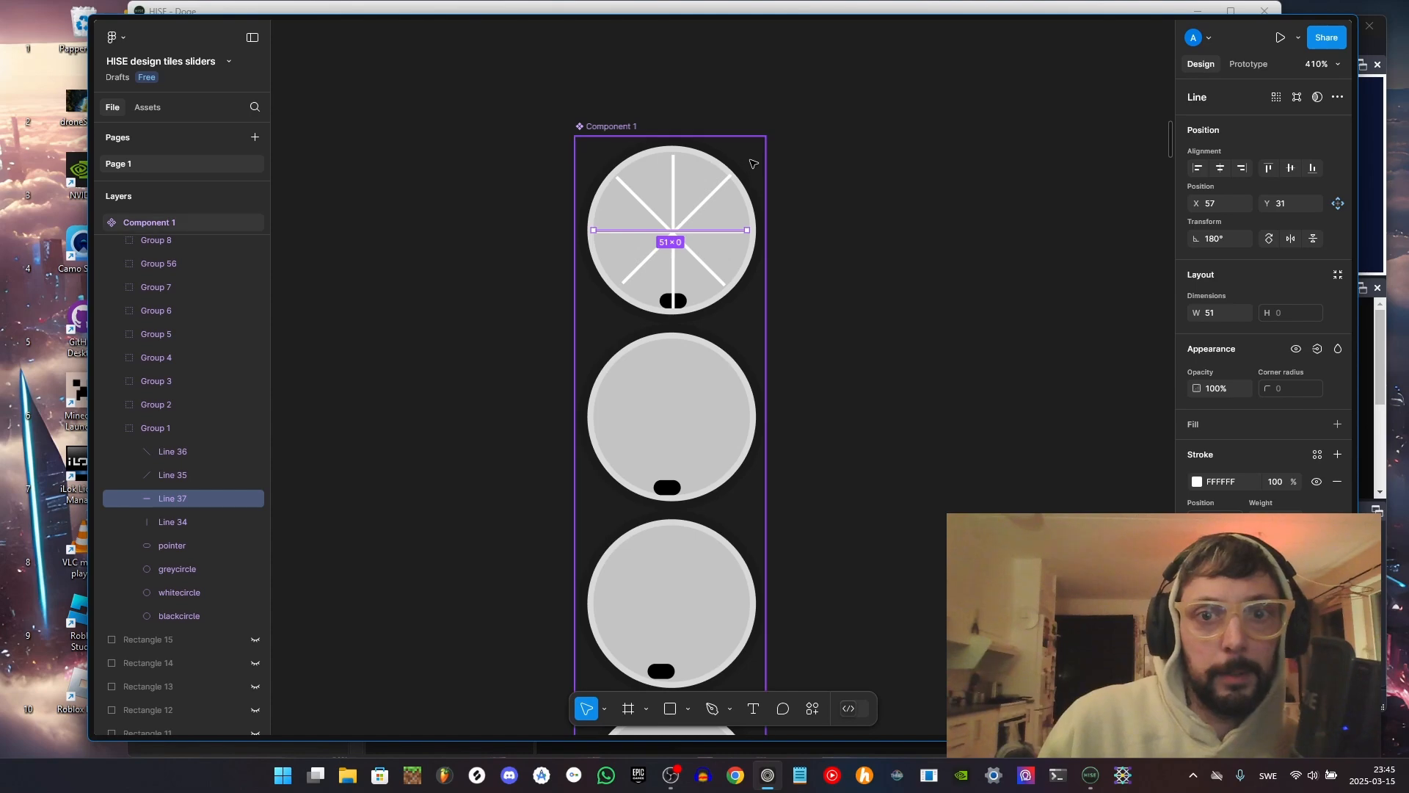
Try to duplicate the whole Group 1 frame beside the second frame, and undo the copy
click(695, 181)
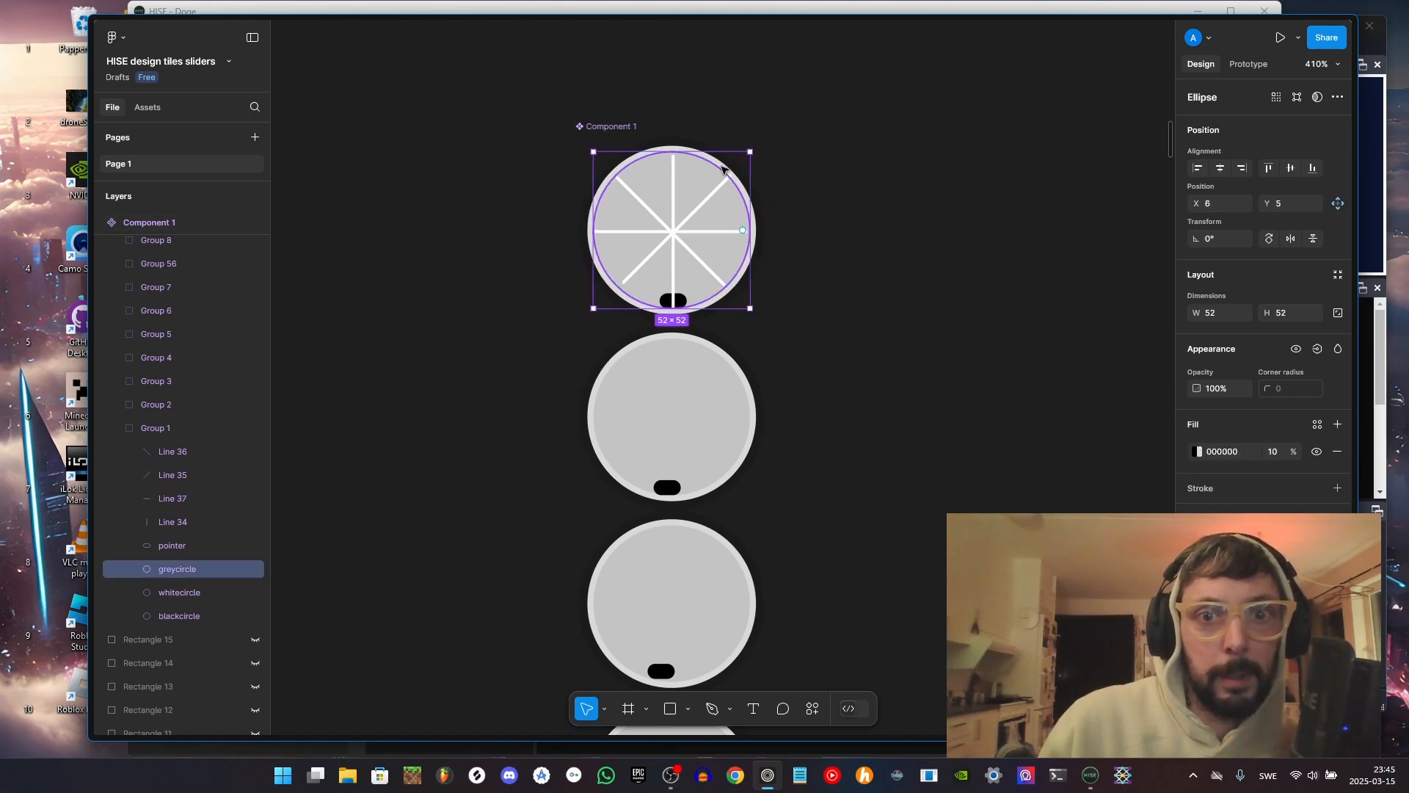
click(785, 138)
drag(706, 209, 562, 312)
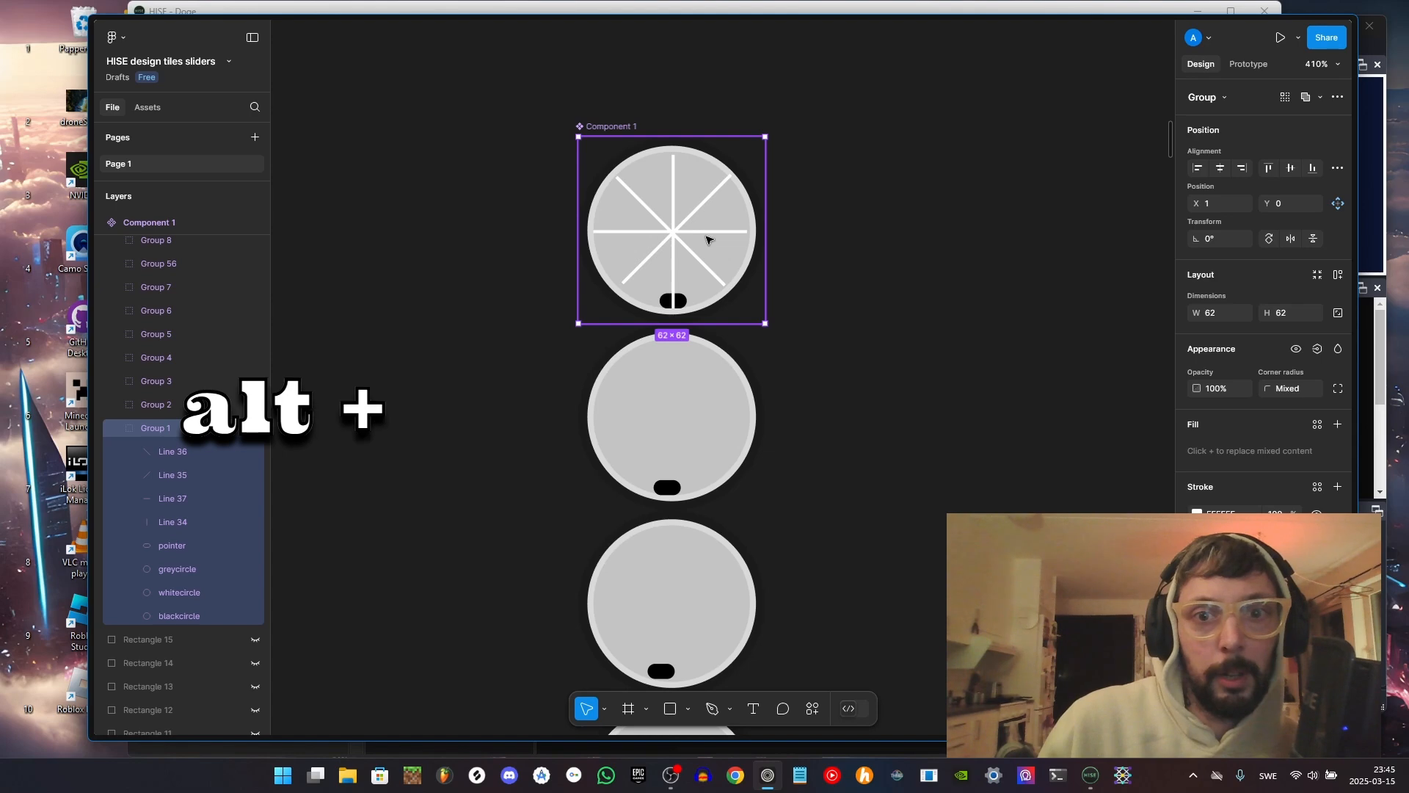
drag(711, 243, 862, 424)
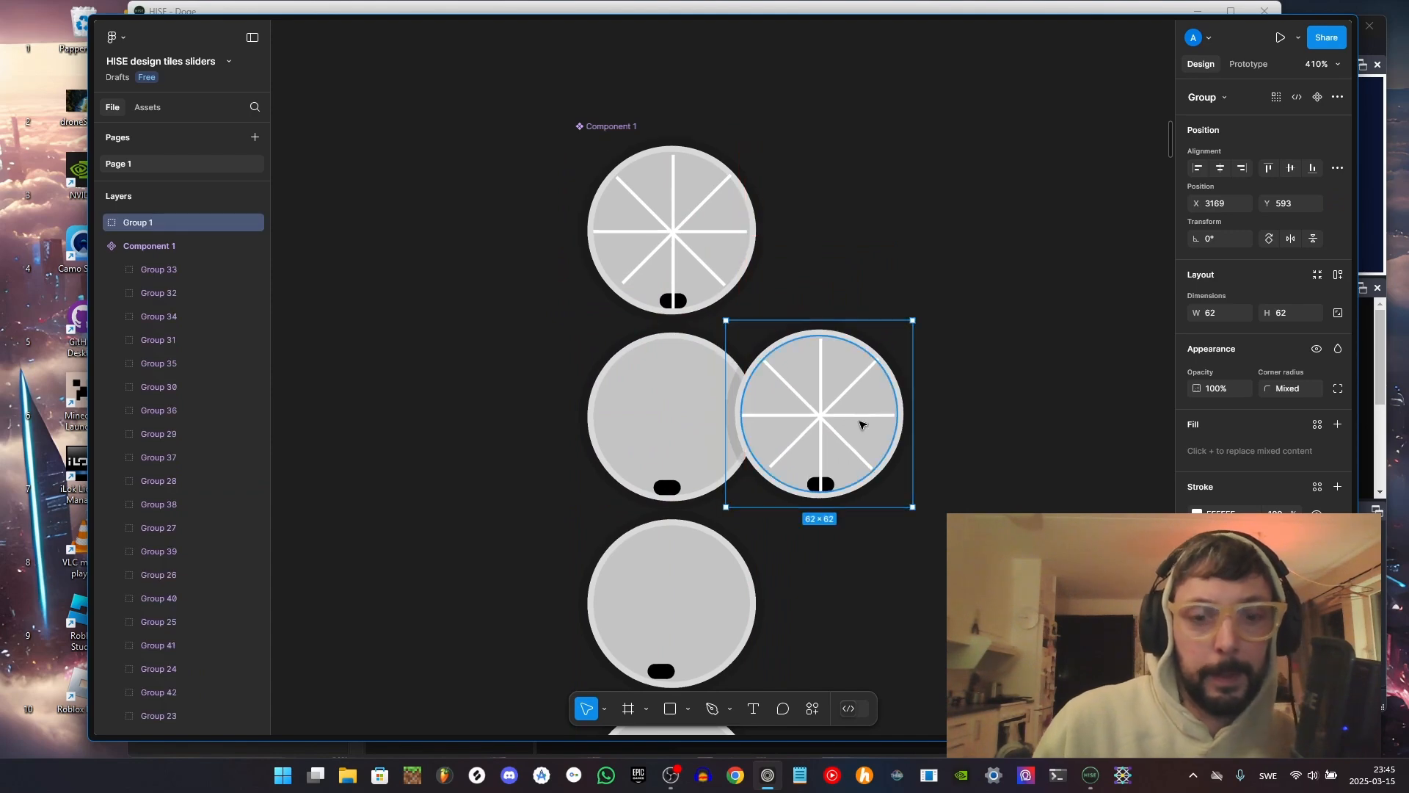
key(ctrl+z)
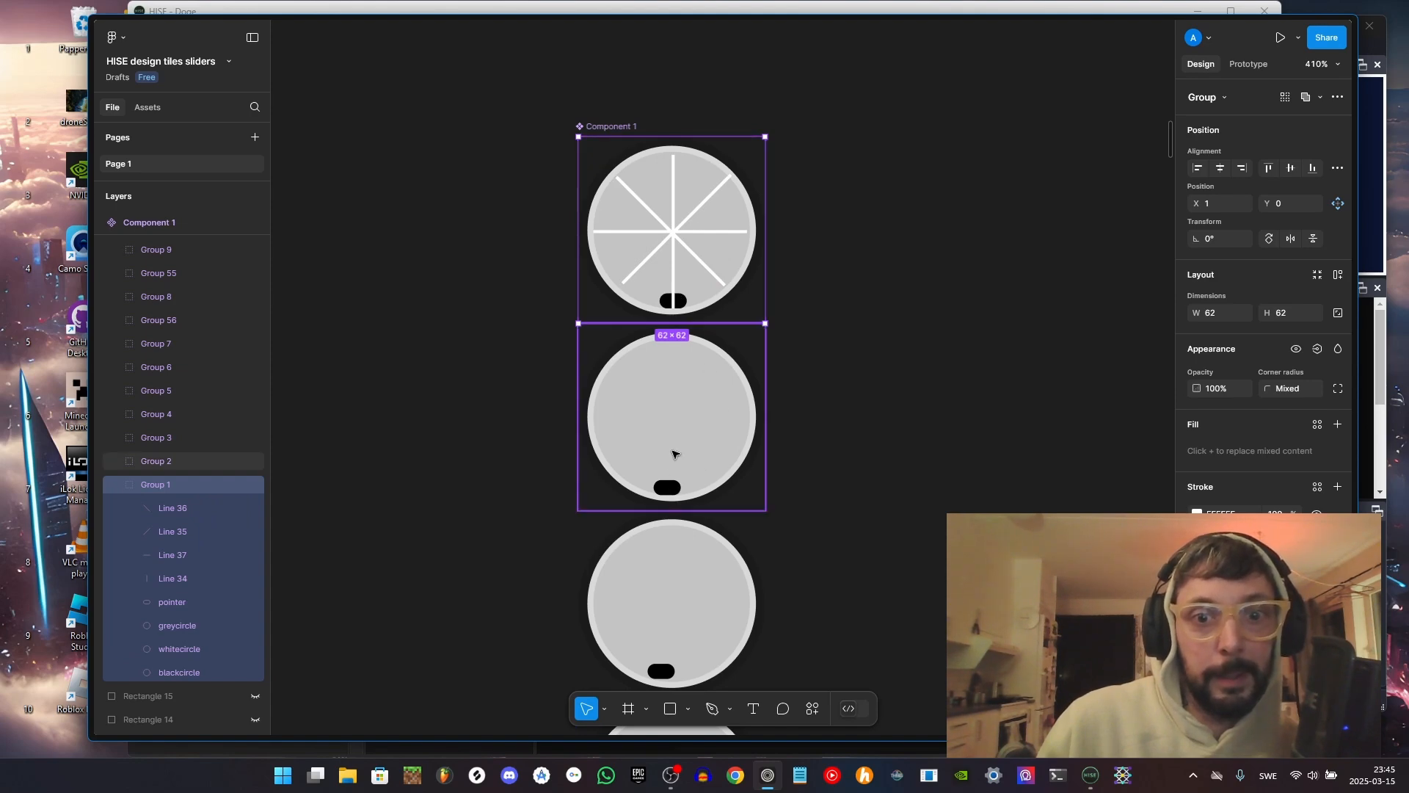
Expand Group 2 and show its hidden guide lines Line 34, Line 37, Line 35 and Line 36
click(169, 605)
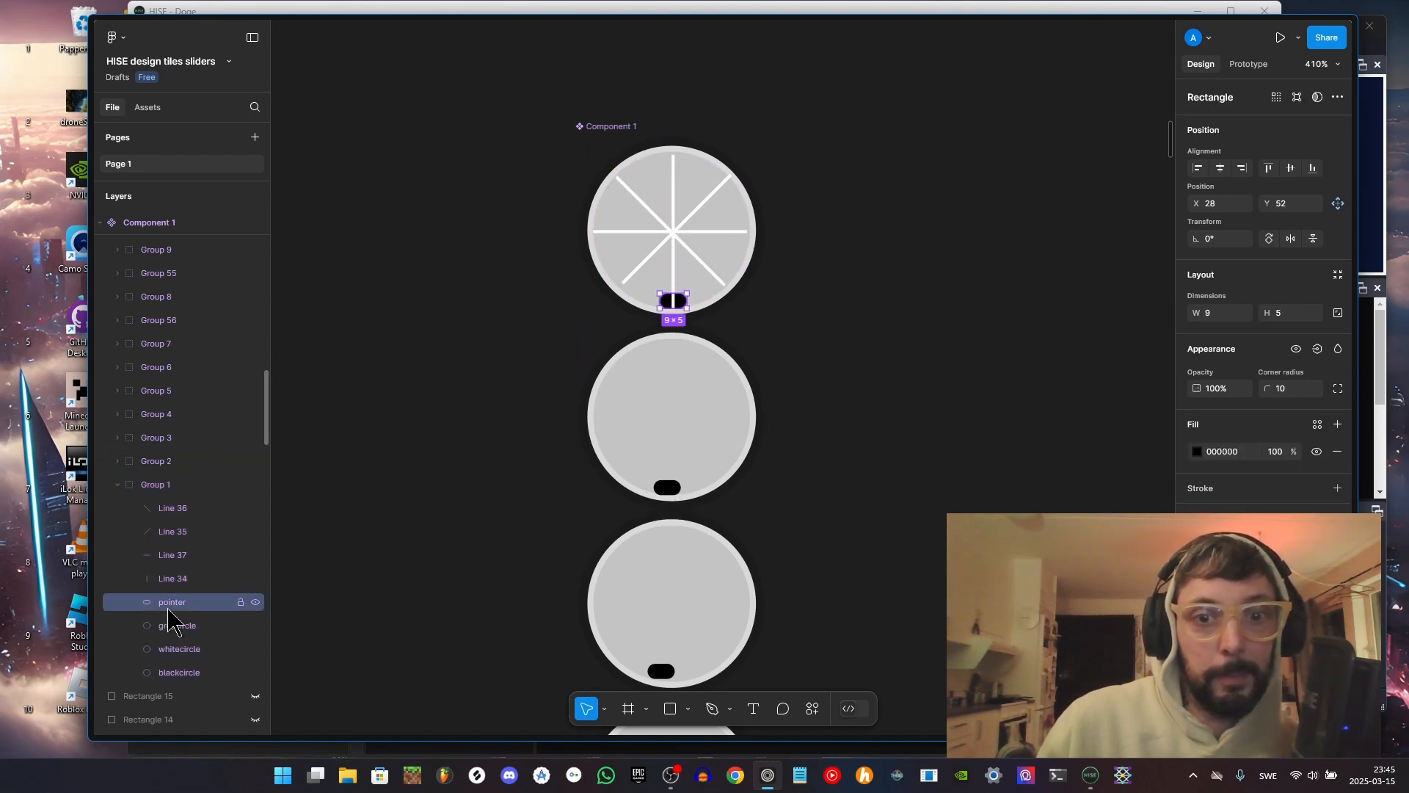
click(118, 462)
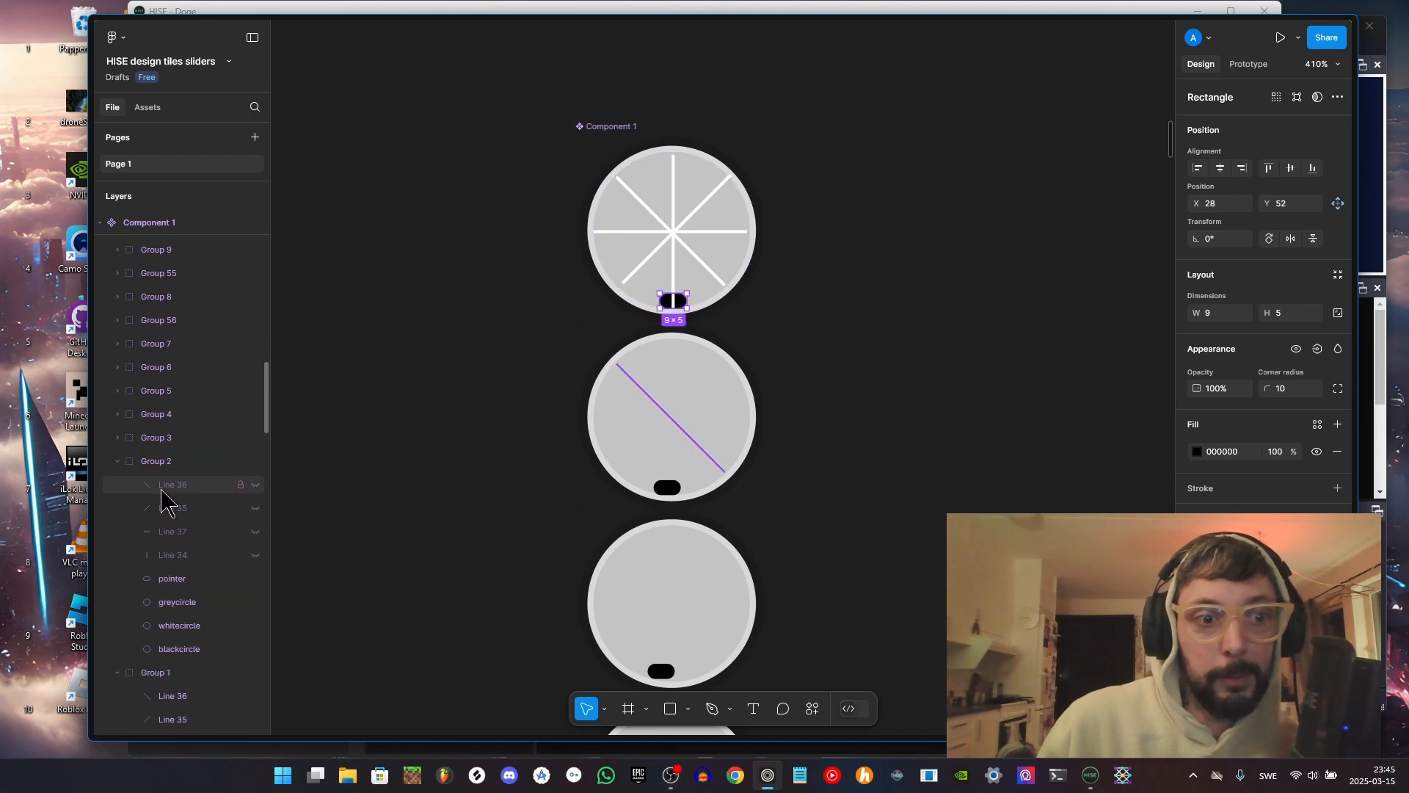
click(256, 556)
click(256, 533)
click(256, 508)
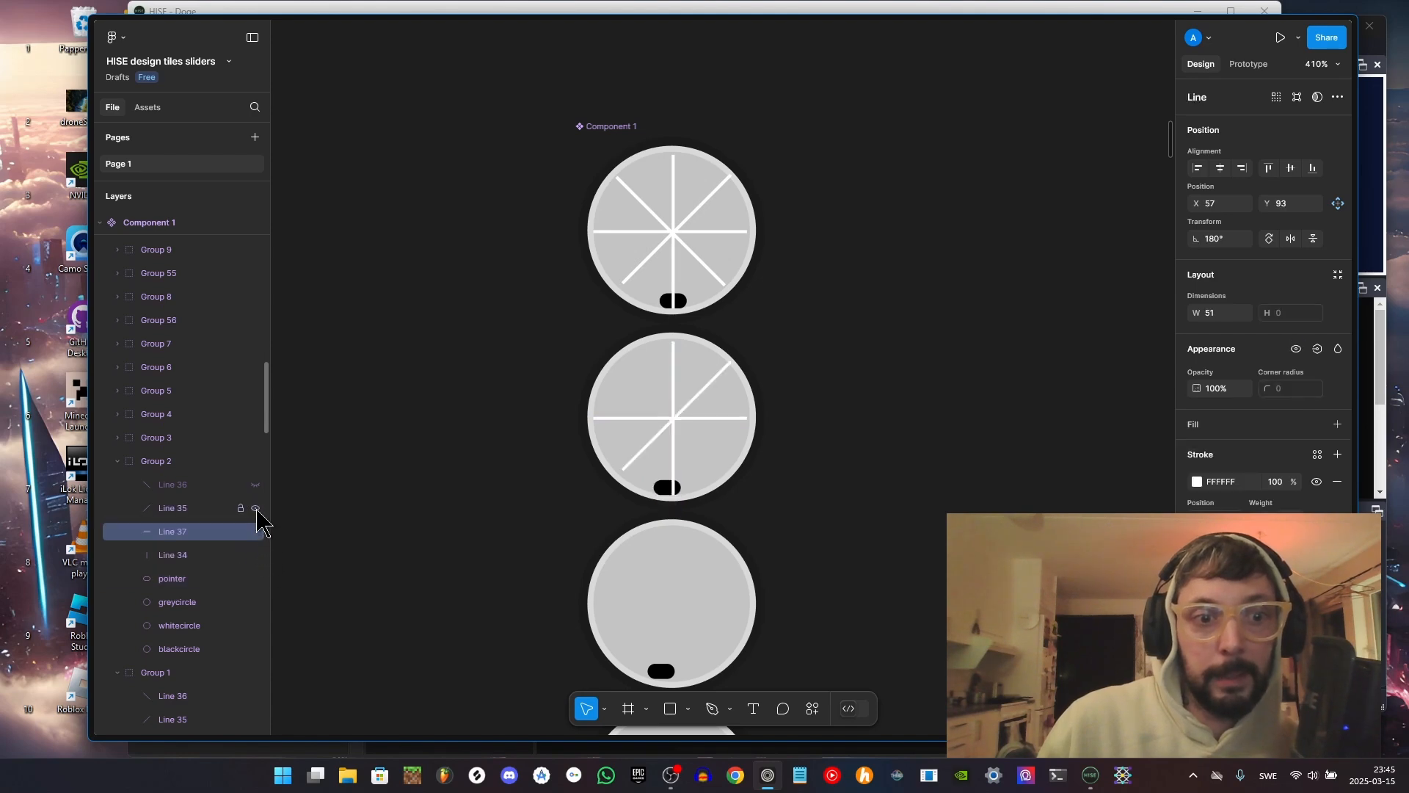
click(256, 485)
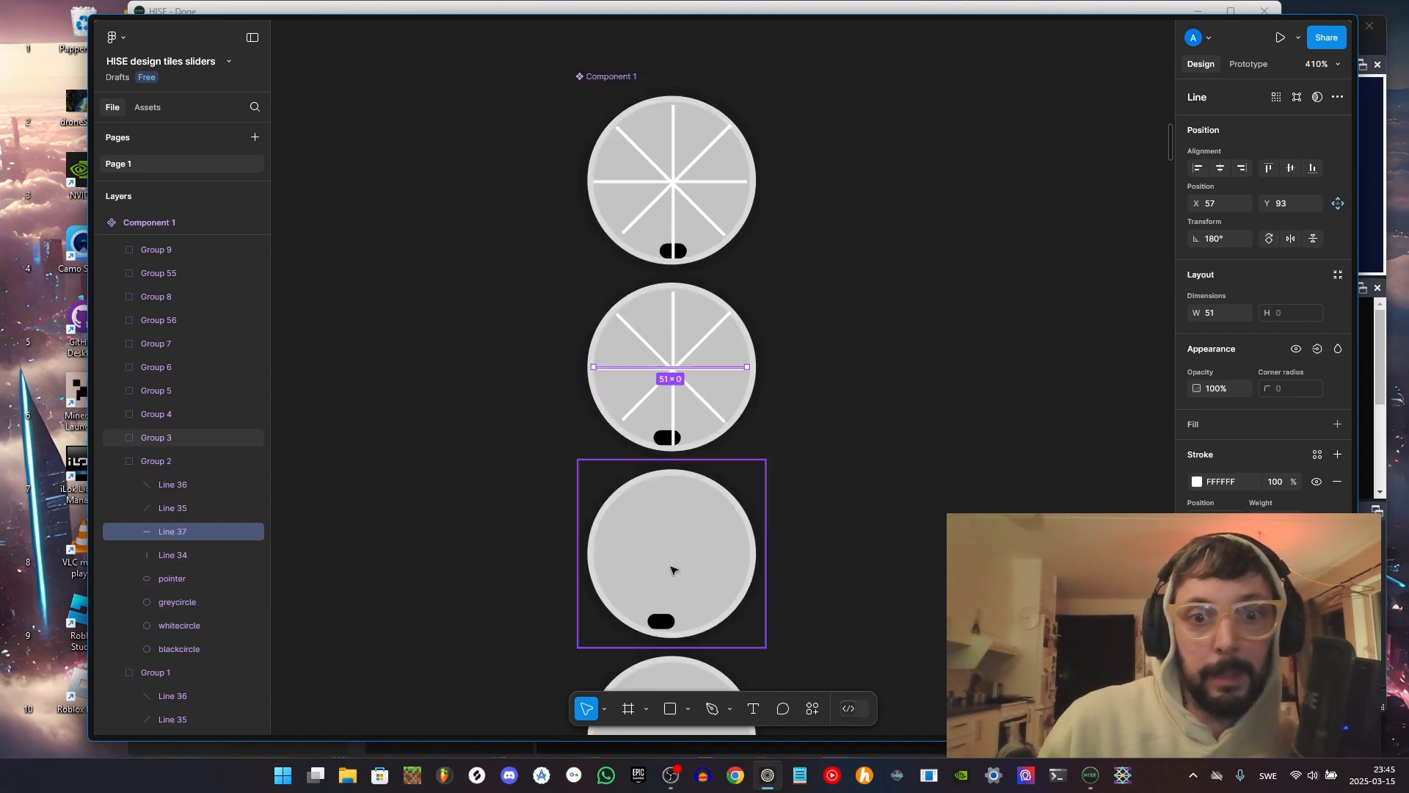
Examine how the pointer position advances from frame to frame, from the second frame down to the end of the strip
scroll(671, 528, down, 3)
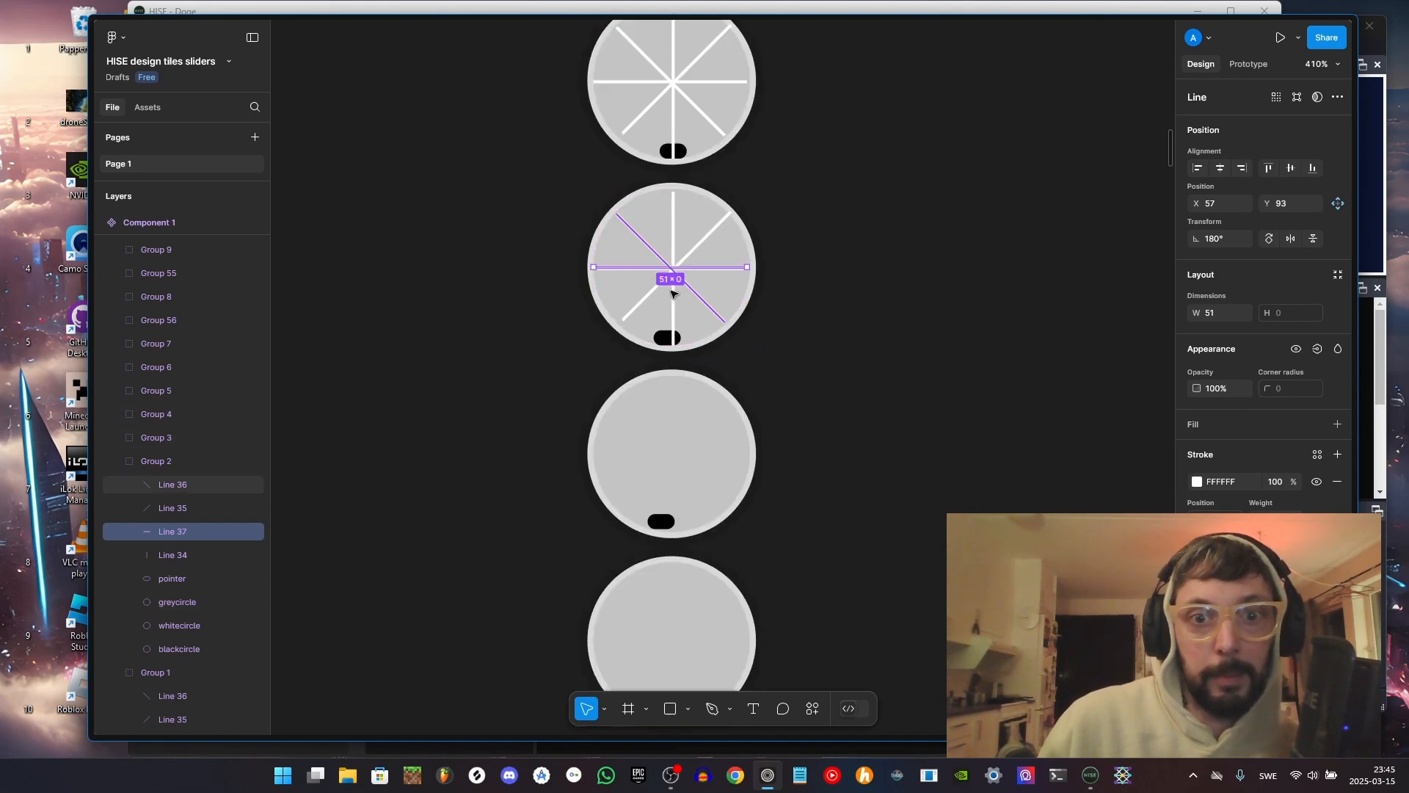
scroll(687, 445, down, 2)
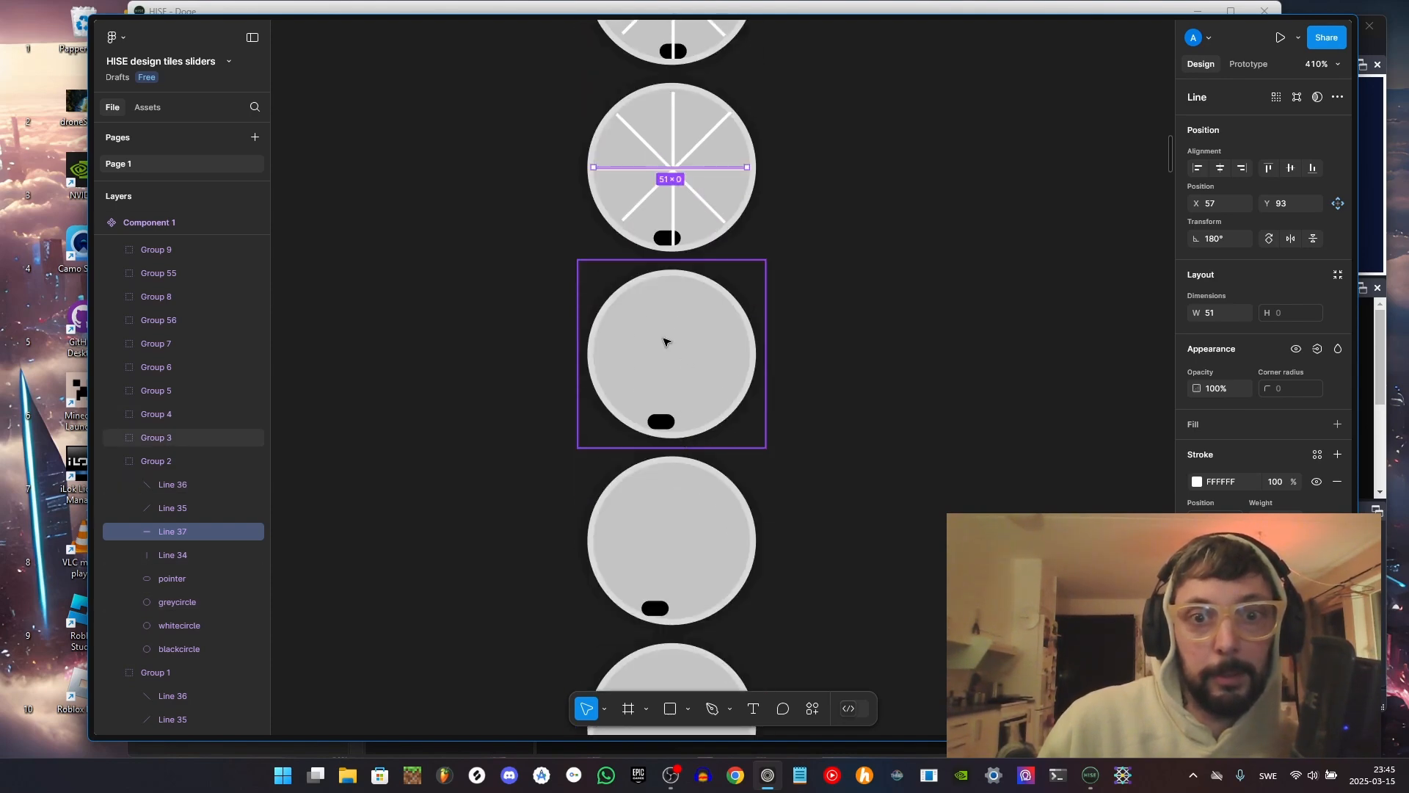
scroll(665, 346, down, 1)
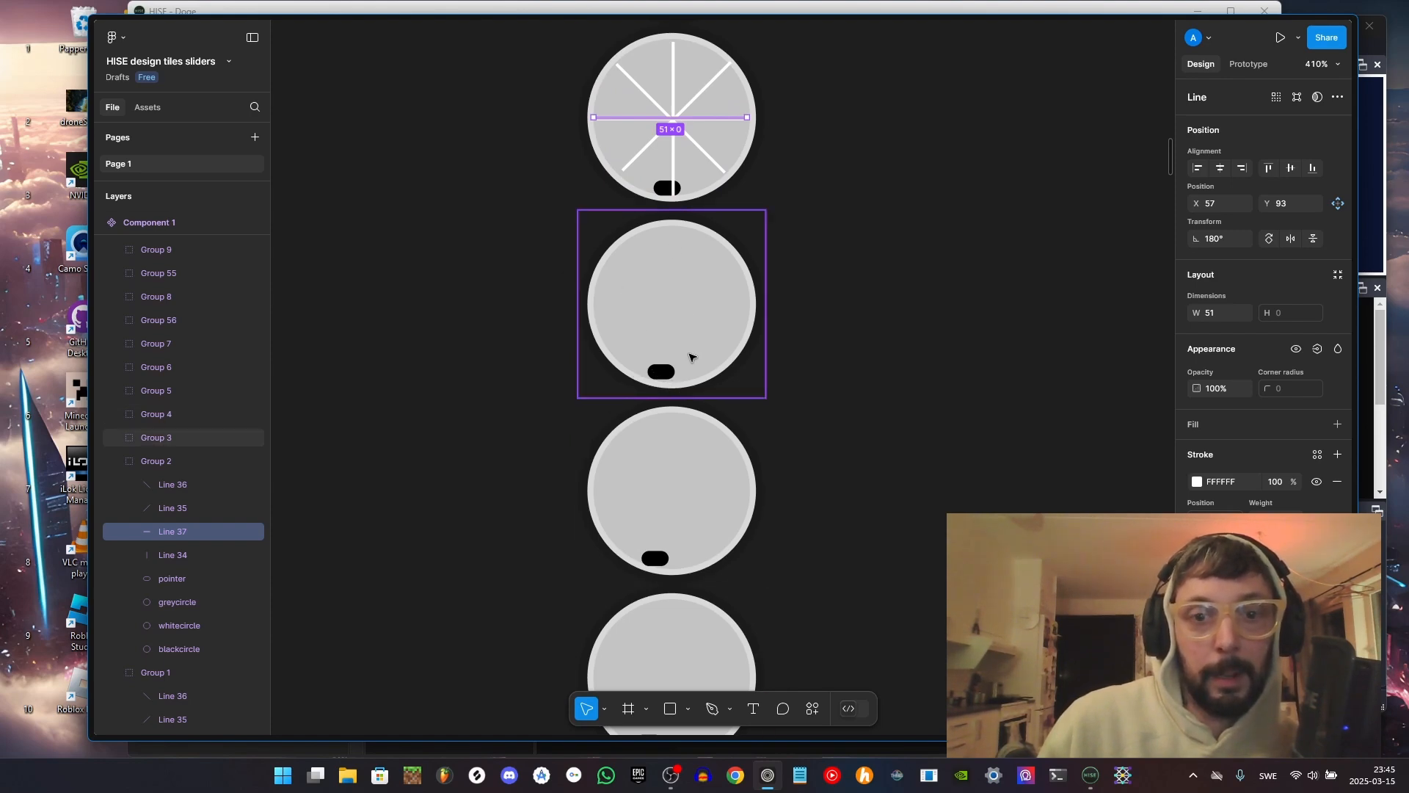
scroll(575, 317, down, 2)
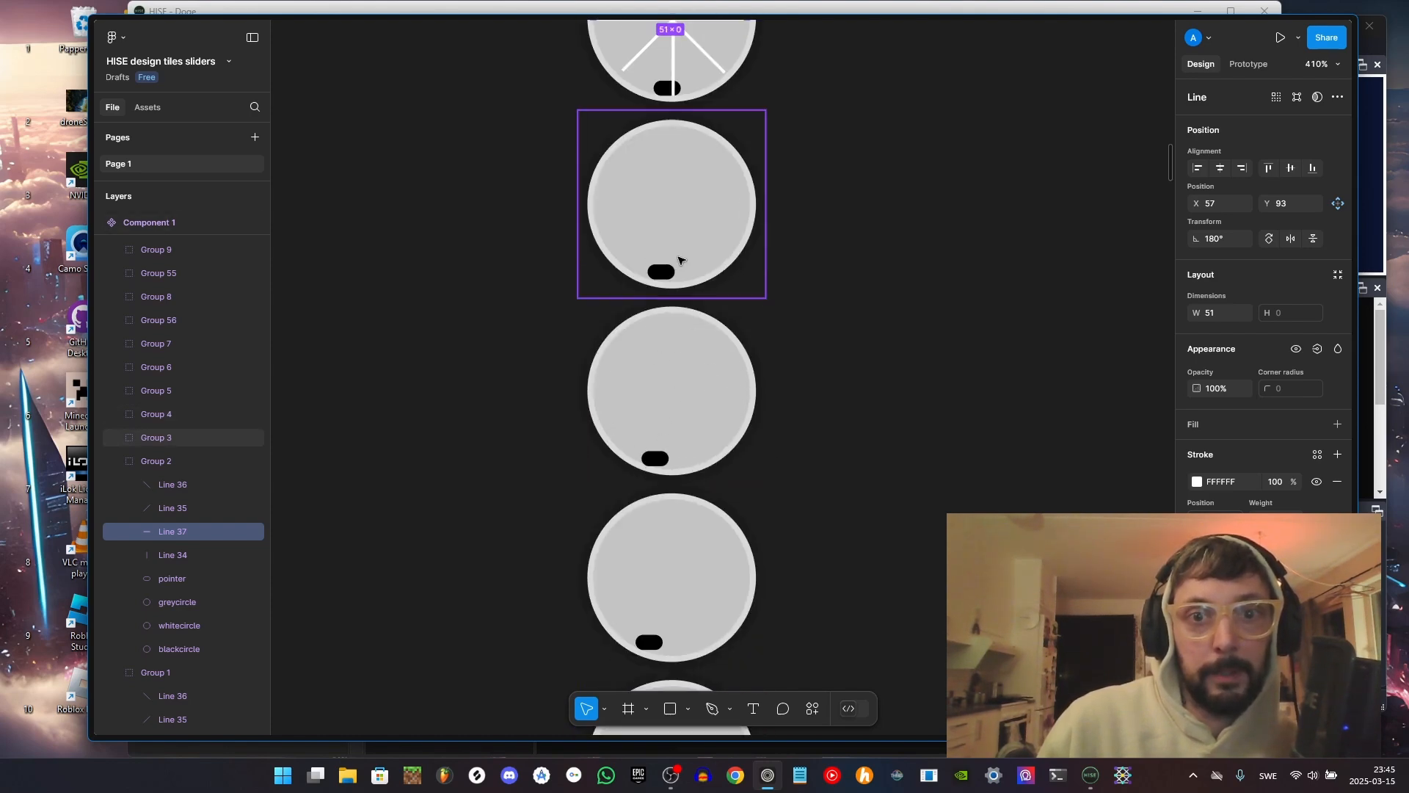
scroll(807, 283, up, 3)
scroll(810, 274, down, 5)
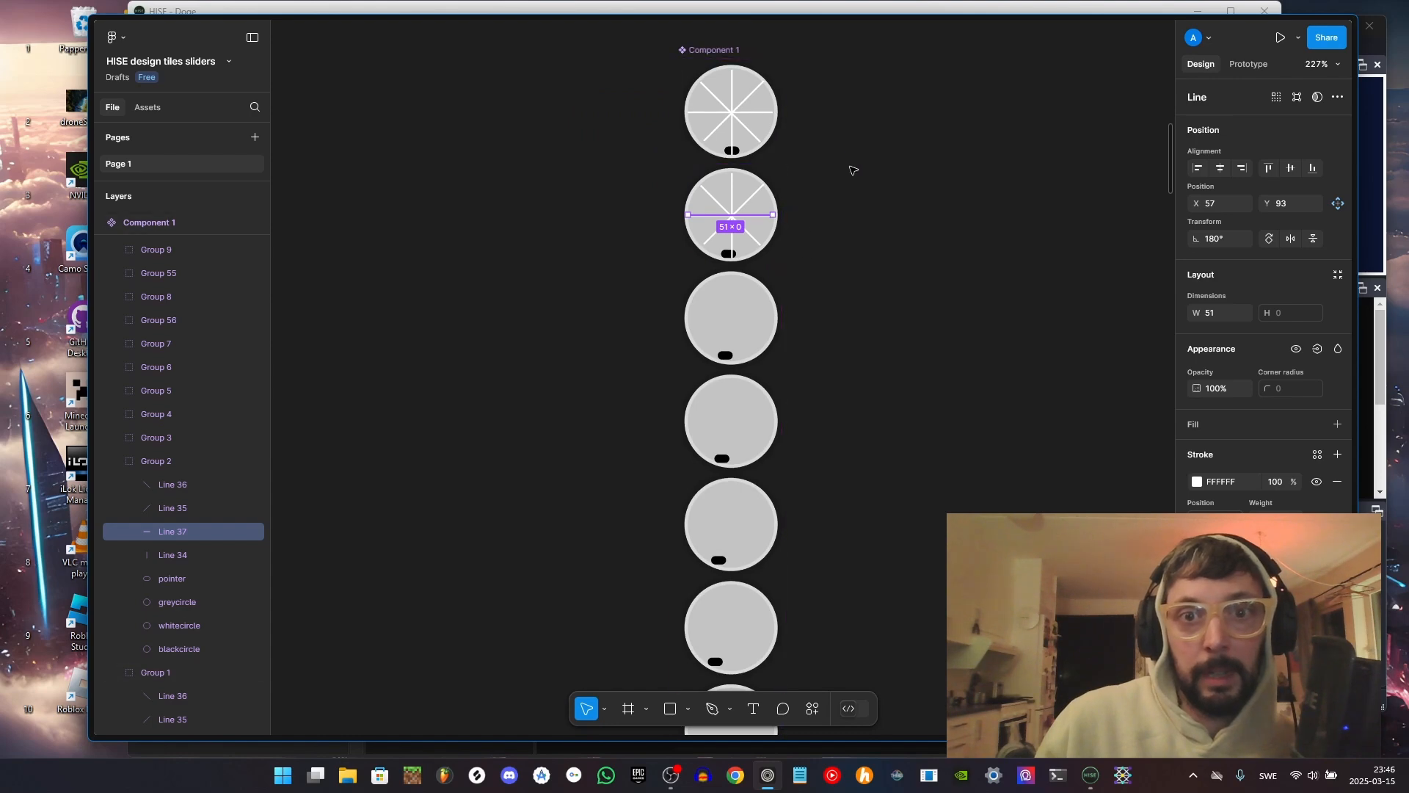
scroll(853, 176, down, 4)
scroll(807, 293, down, 15)
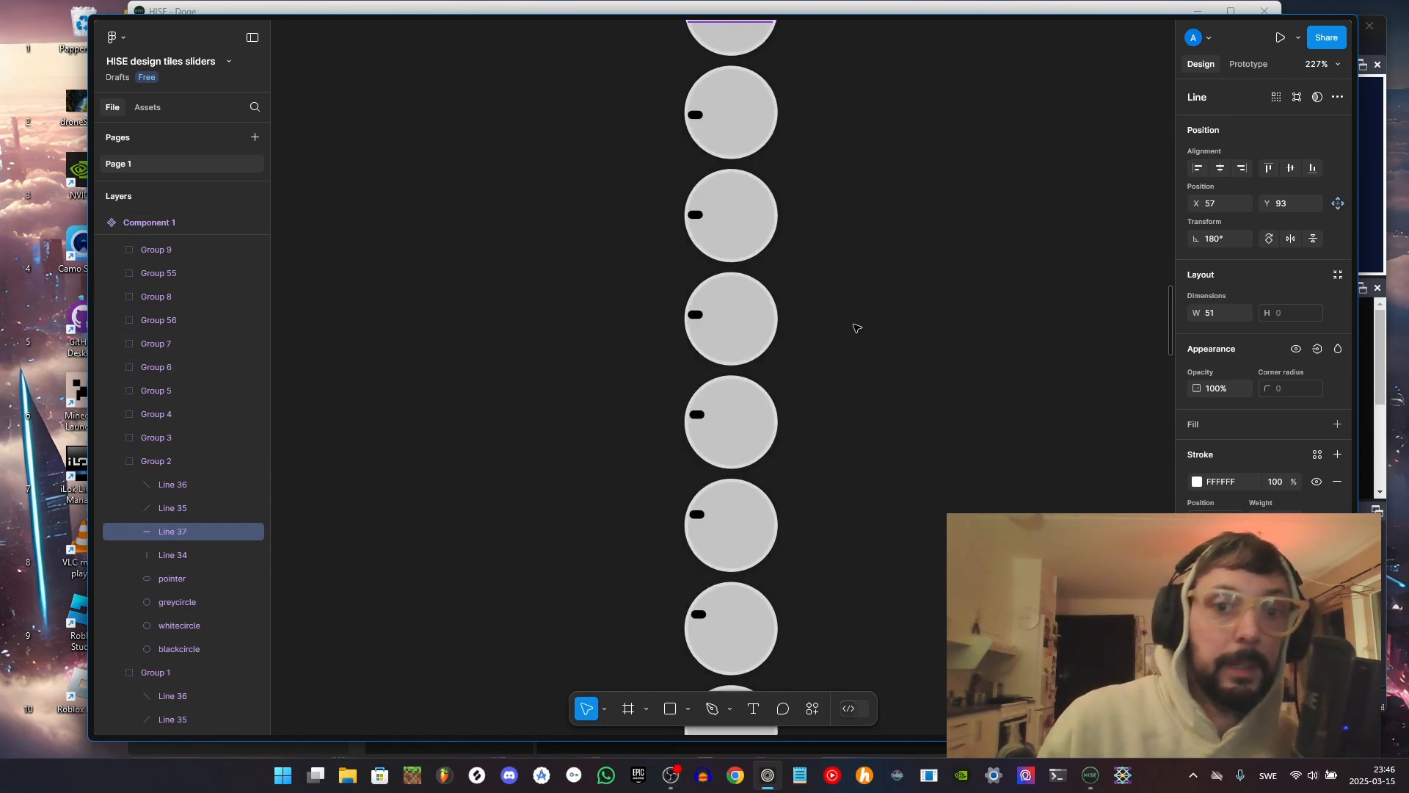
scroll(857, 328, down, 2)
scroll(866, 327, down, 6)
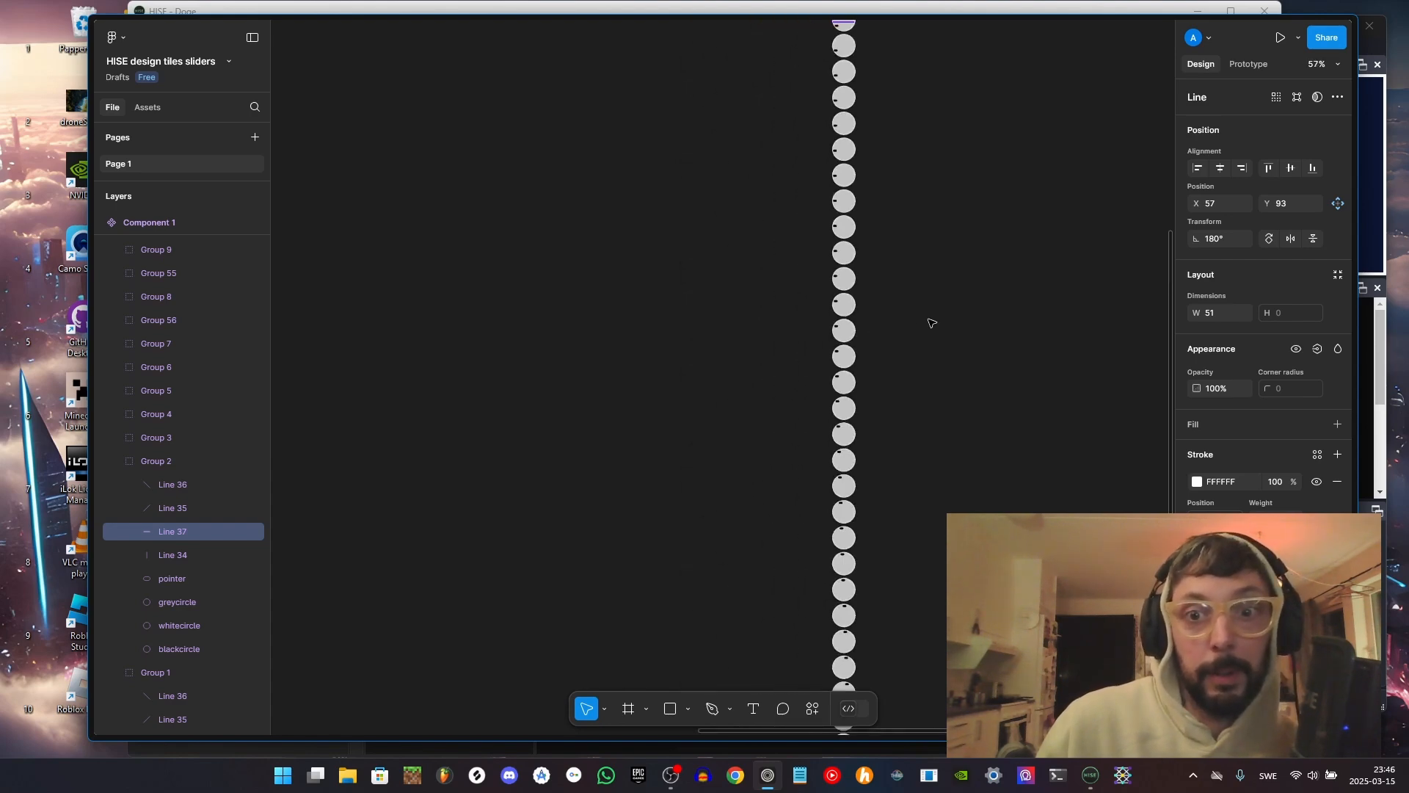
scroll(931, 323, down, 3)
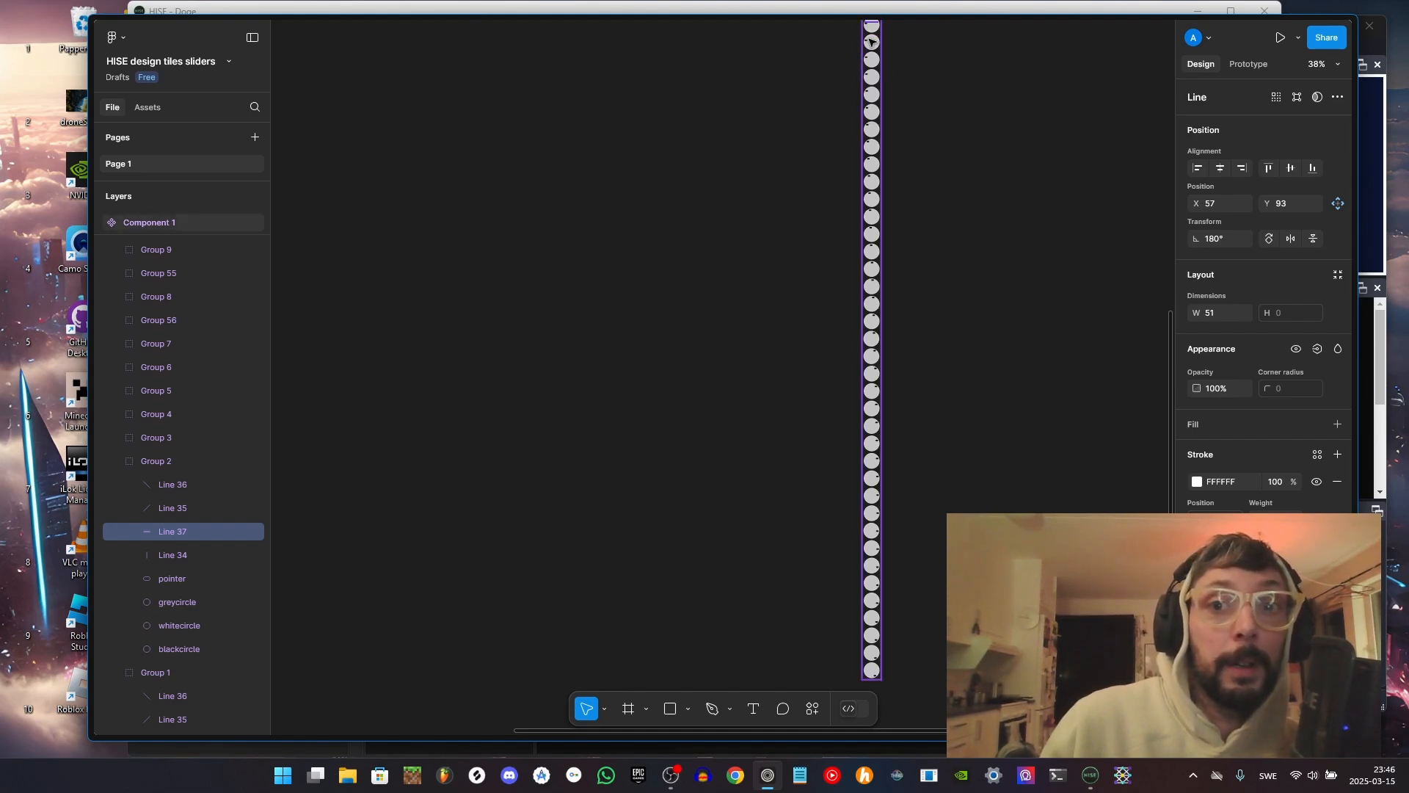
Switch to HISE and resize Knob2 on the interface canvas to 90 by 90
click(1090, 779)
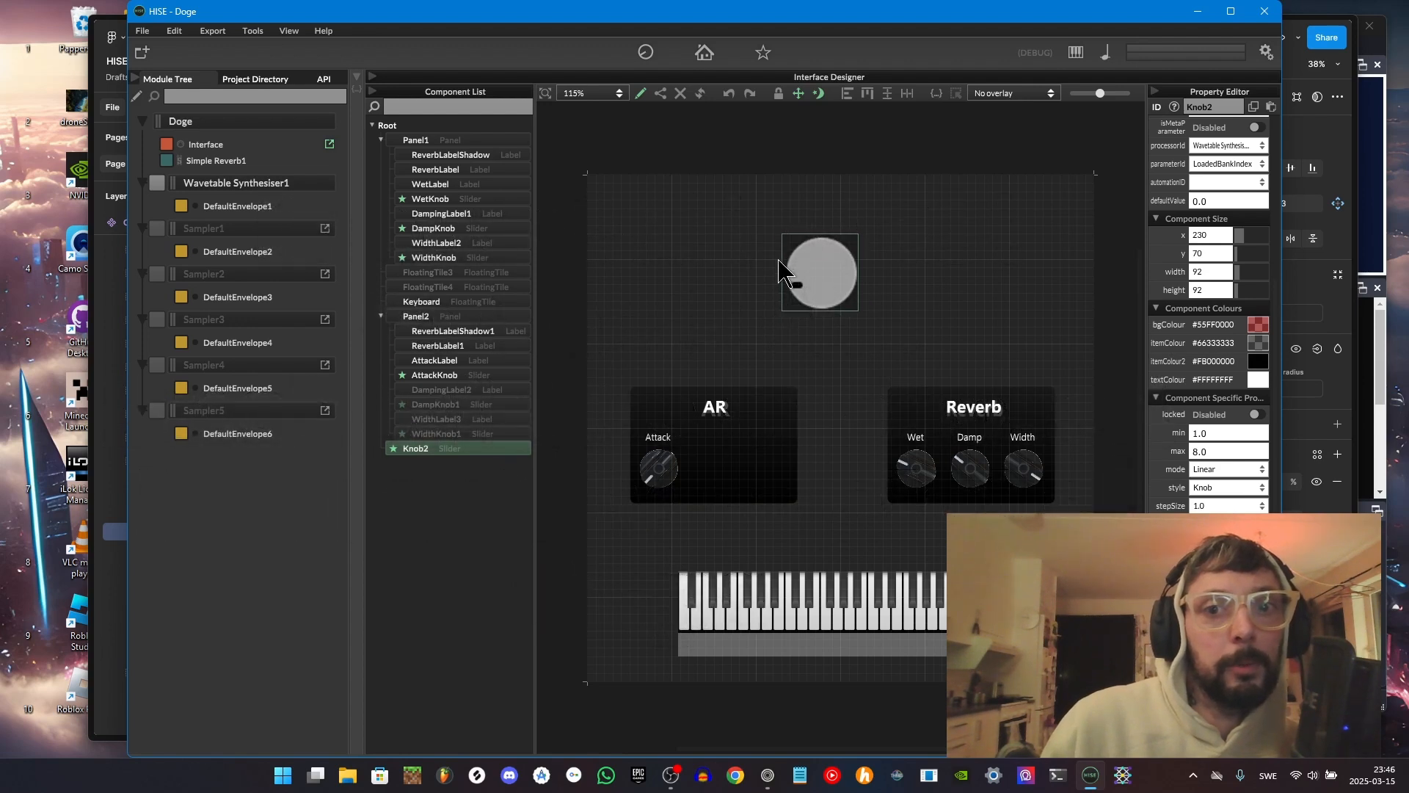
mouse_move(855, 308)
mouse_down()
mouse_move(874, 327)
mouse_move(861, 312)
mouse_up()
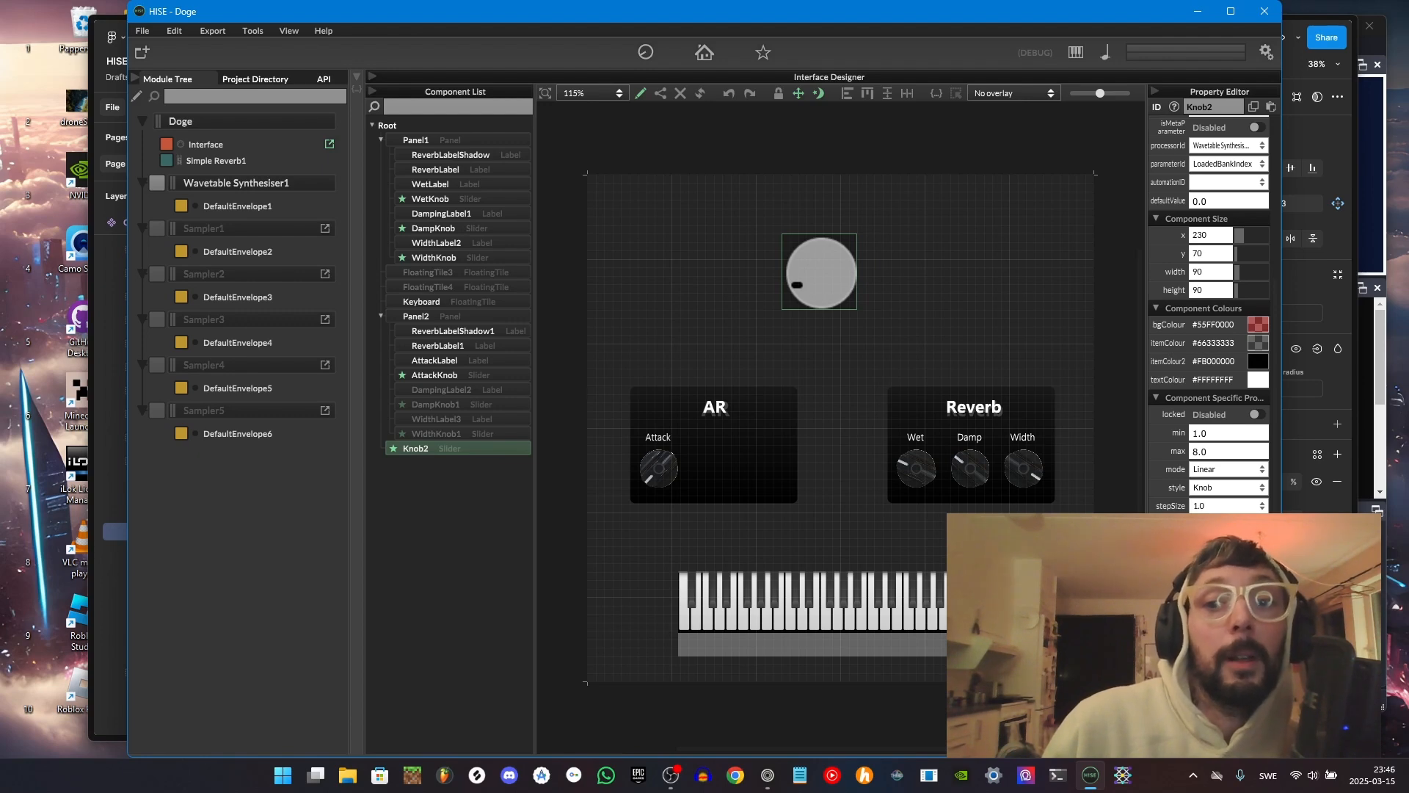
click(735, 776)
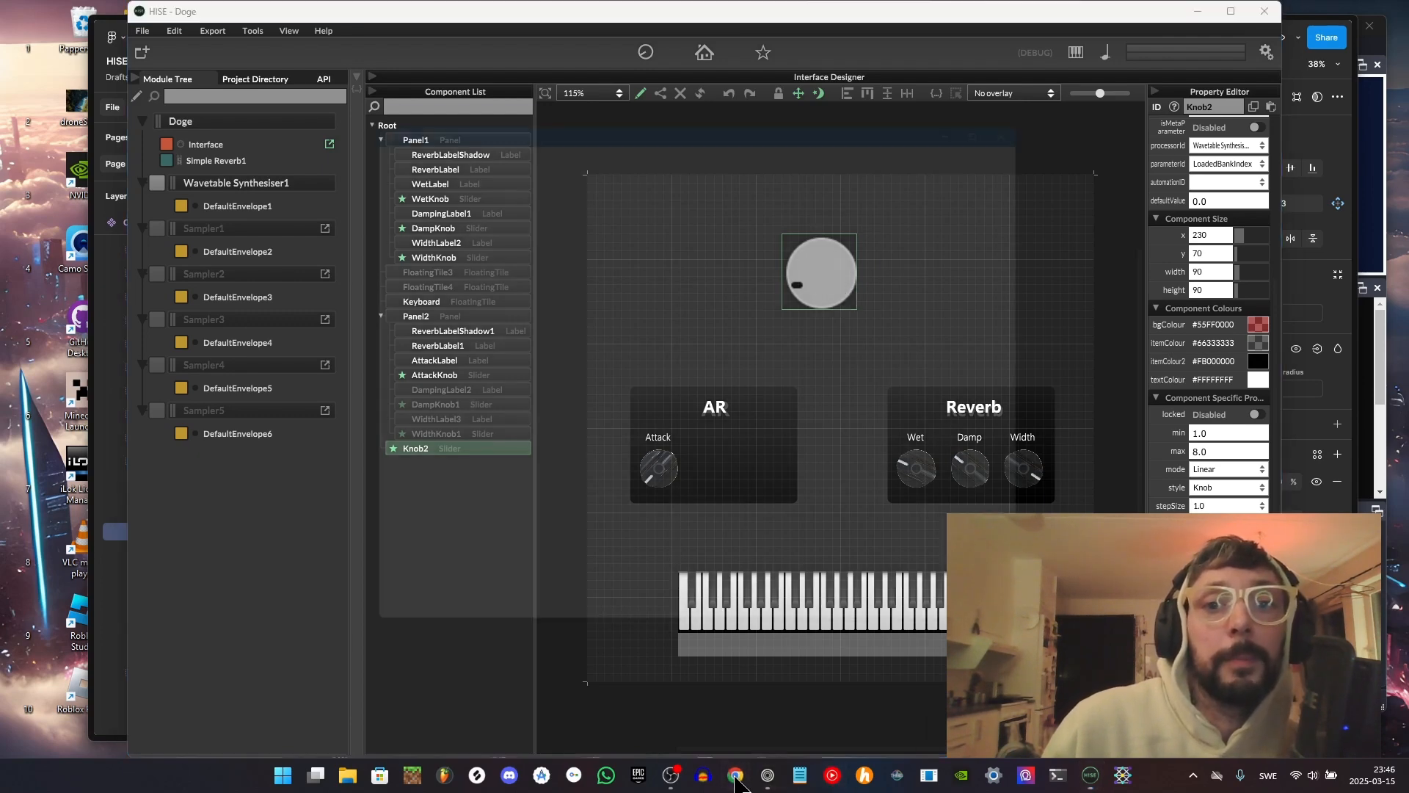
click(1062, 103)
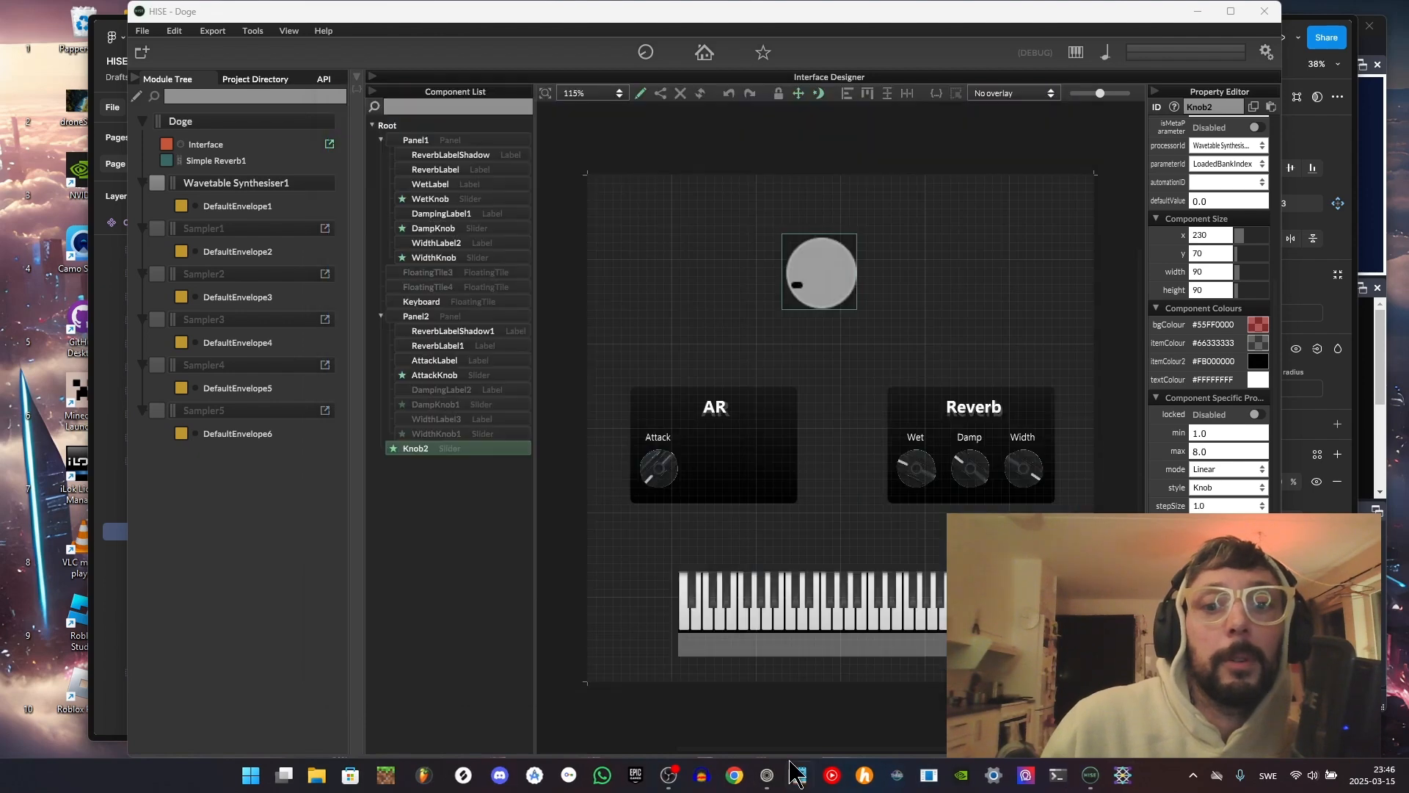
Switch to Figma and examine the black knob strip with orange rings next to the vertical line labelled 8
click(767, 776)
scroll(827, 239, down, 4)
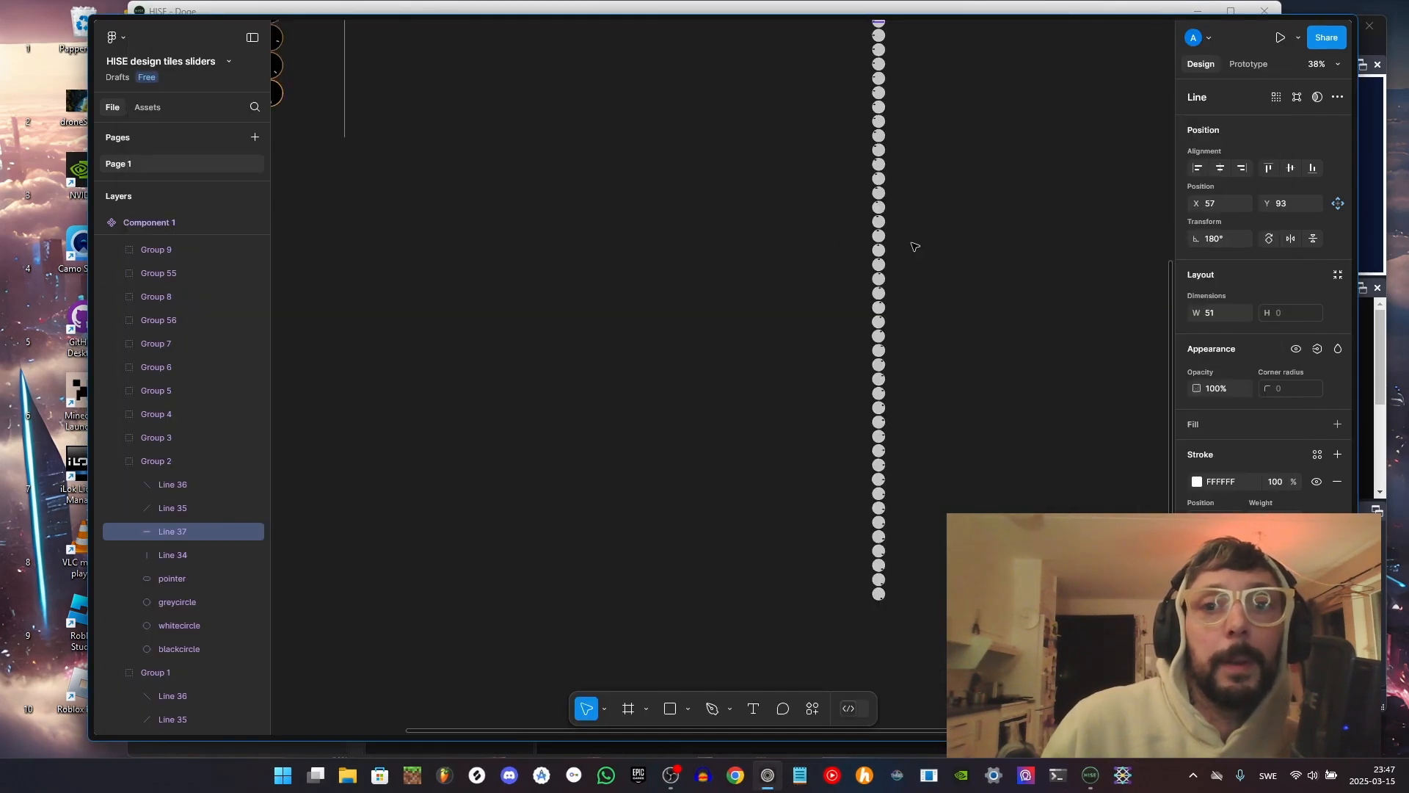
scroll(608, 198, left, 4)
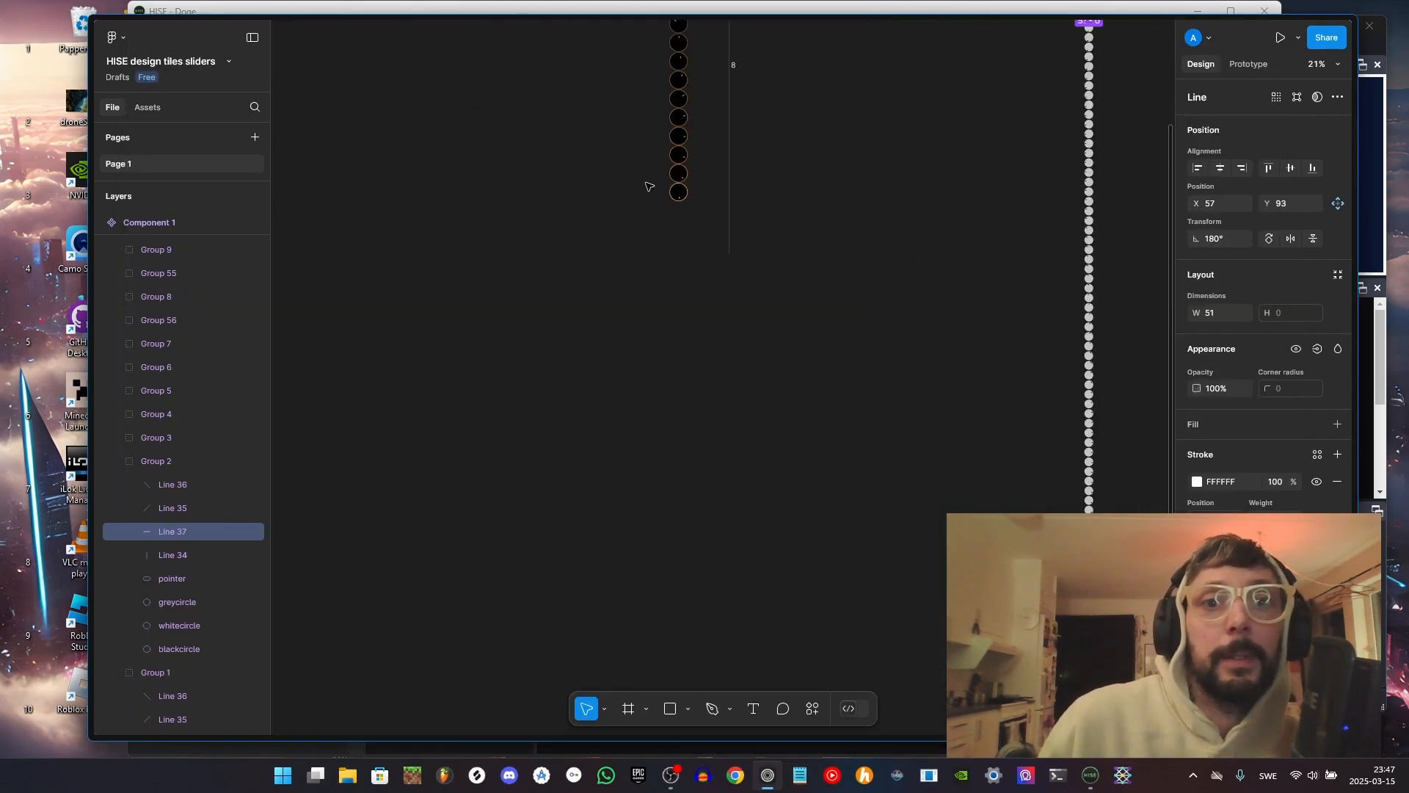
scroll(726, 176, up, 3)
scroll(732, 183, down, 2)
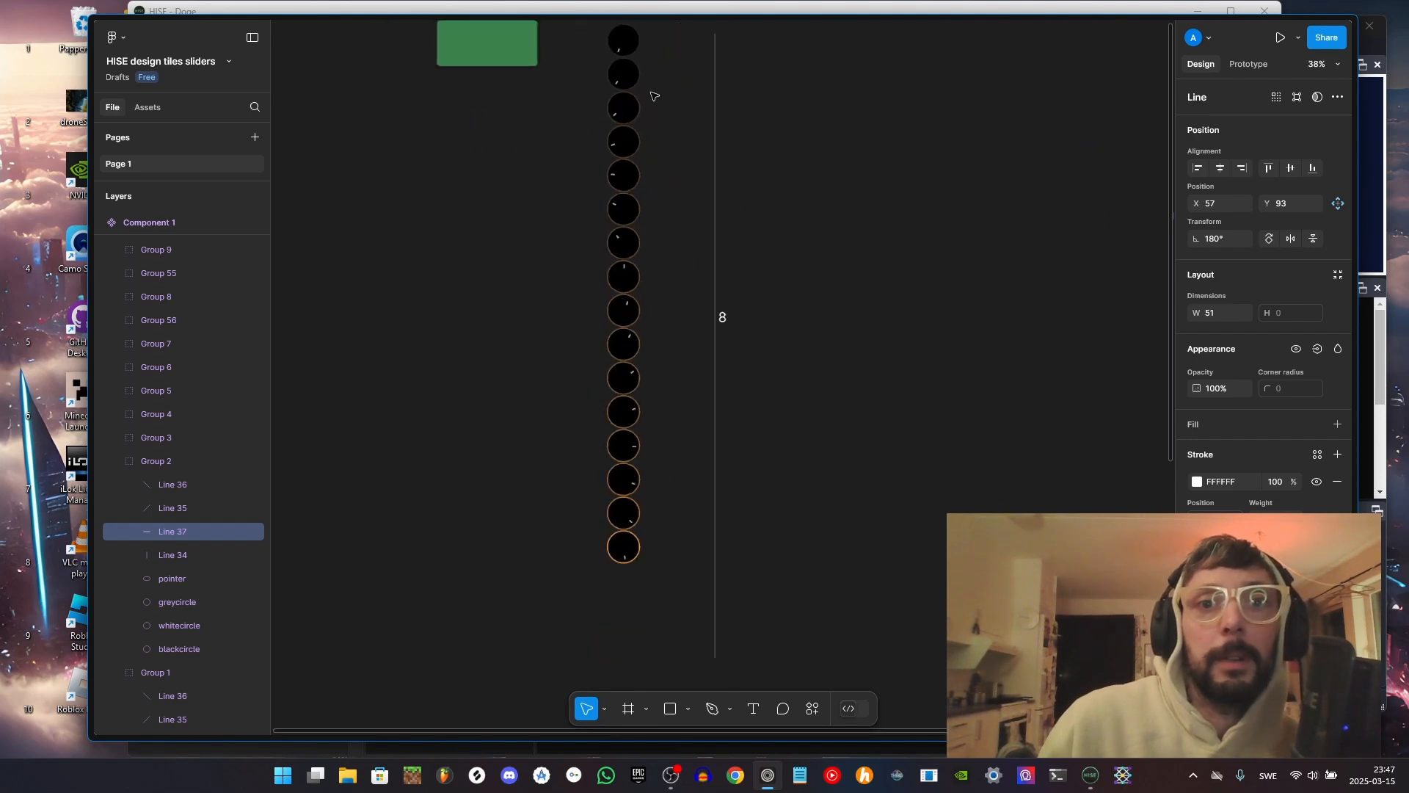
click(638, 129)
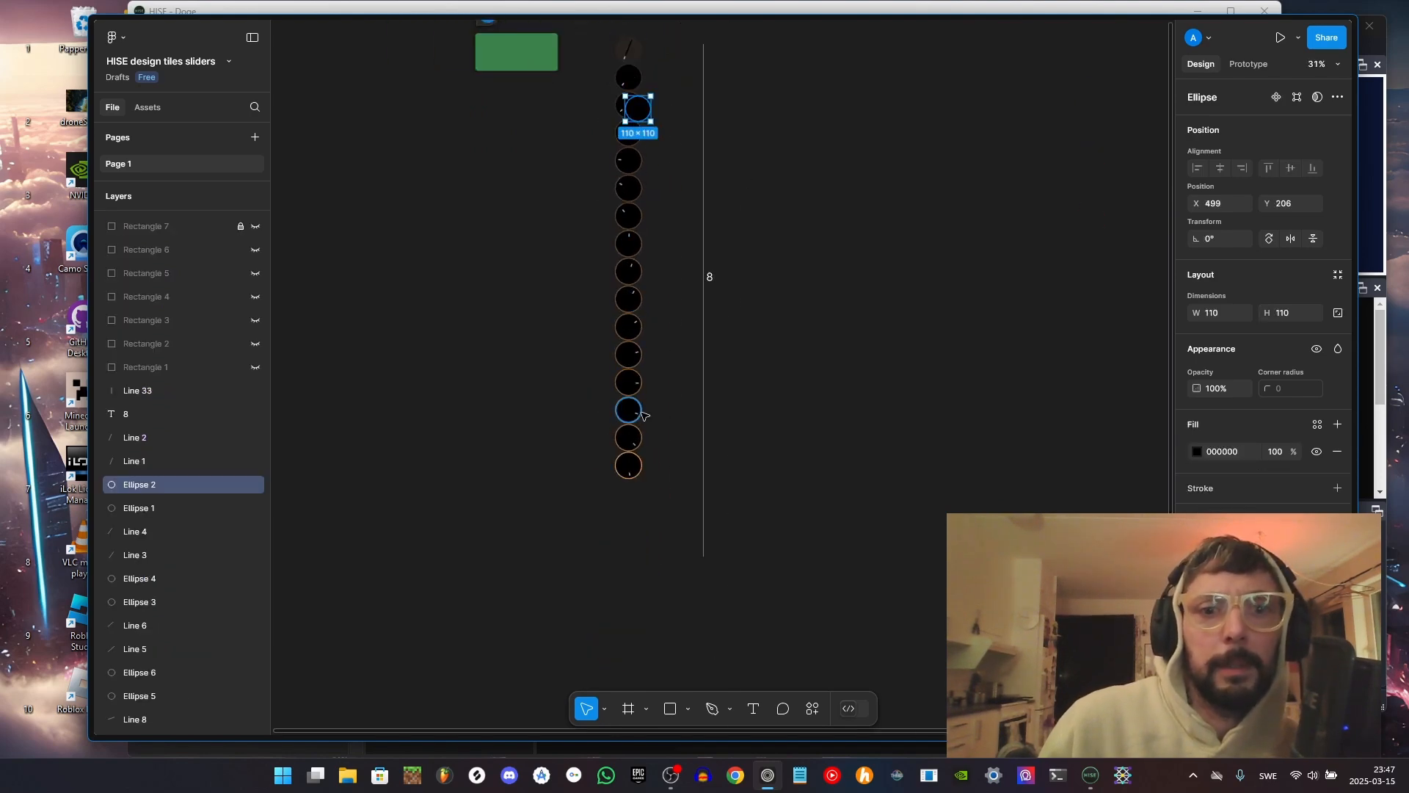
click(636, 464)
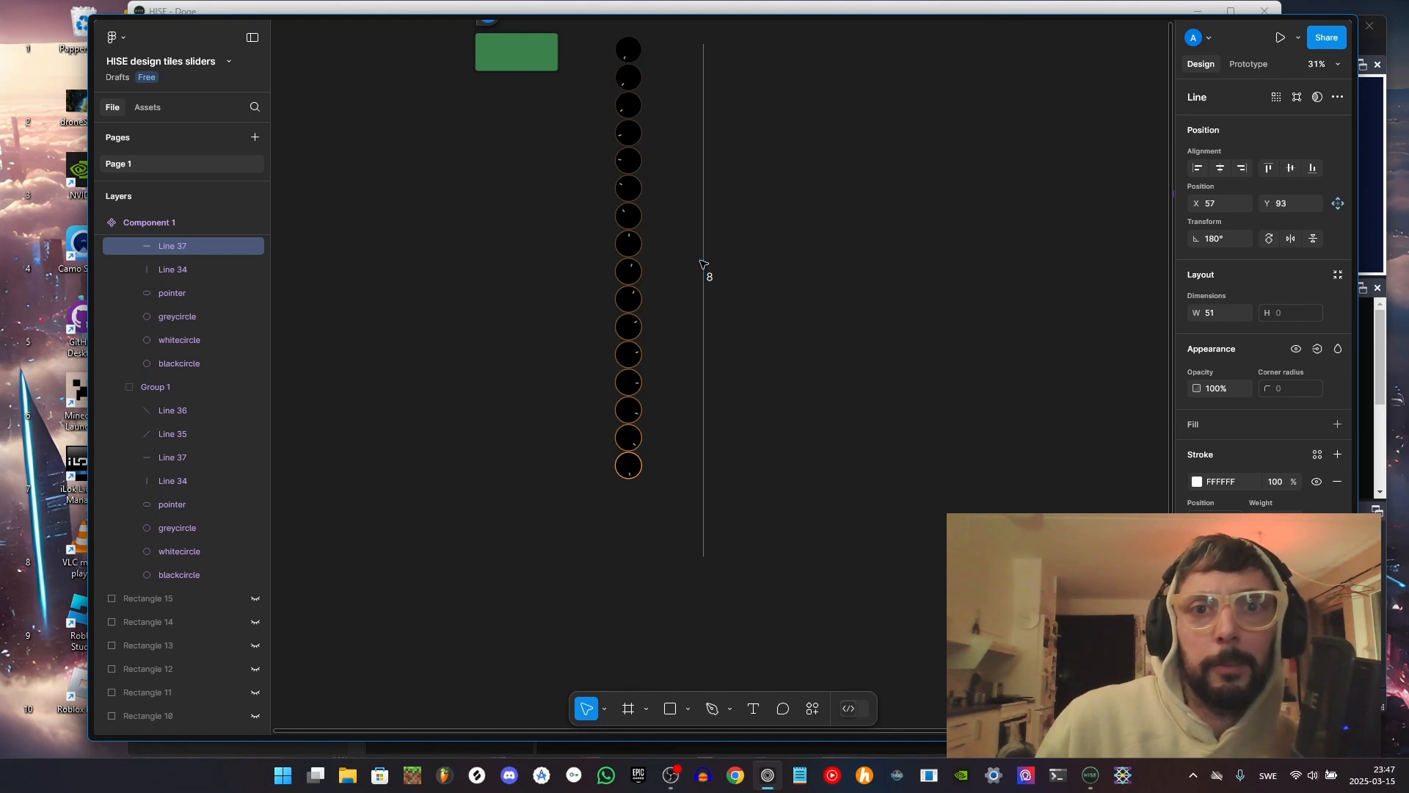
scroll(702, 266, up, 1)
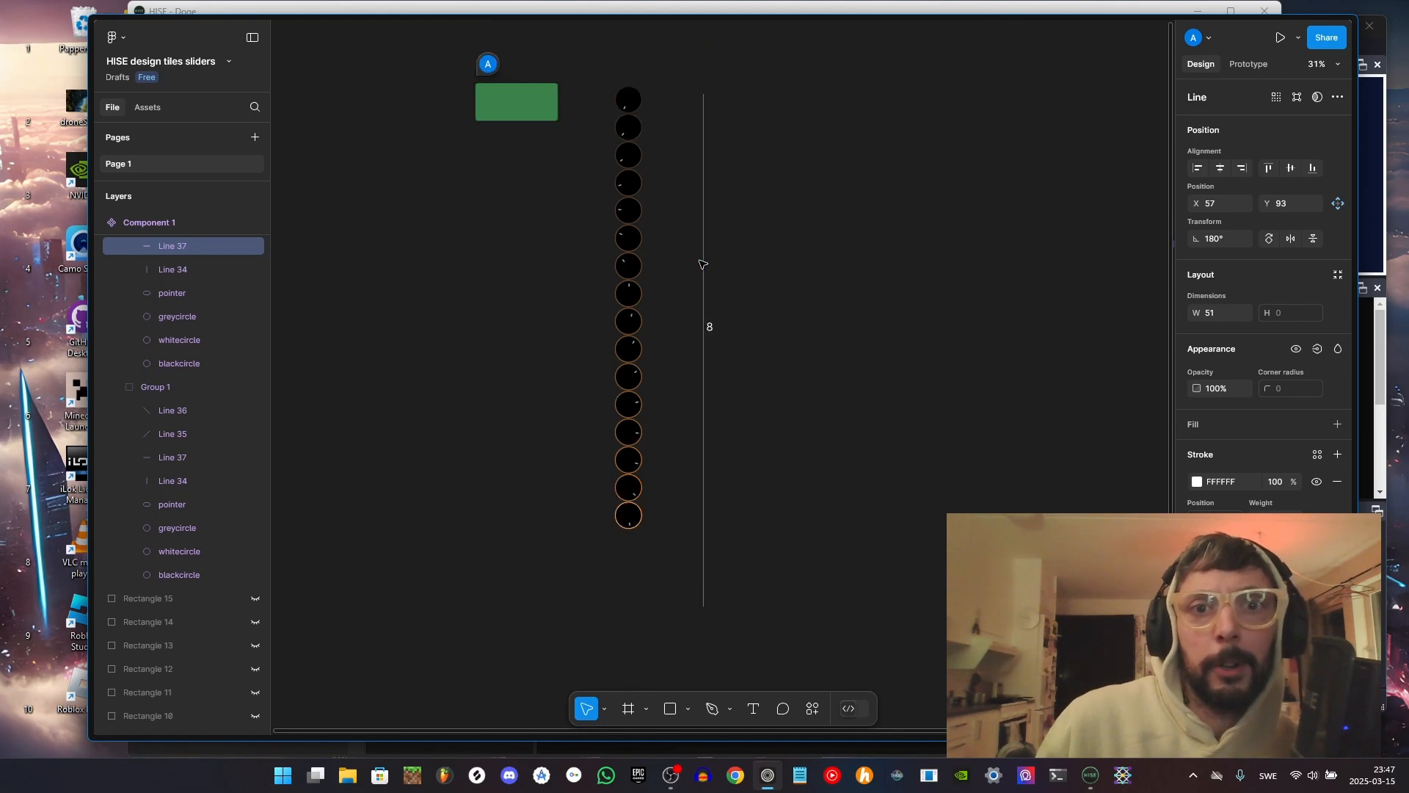
Switch to HISE and add a new slider beside the white knob on the interface canvas
click(1091, 776)
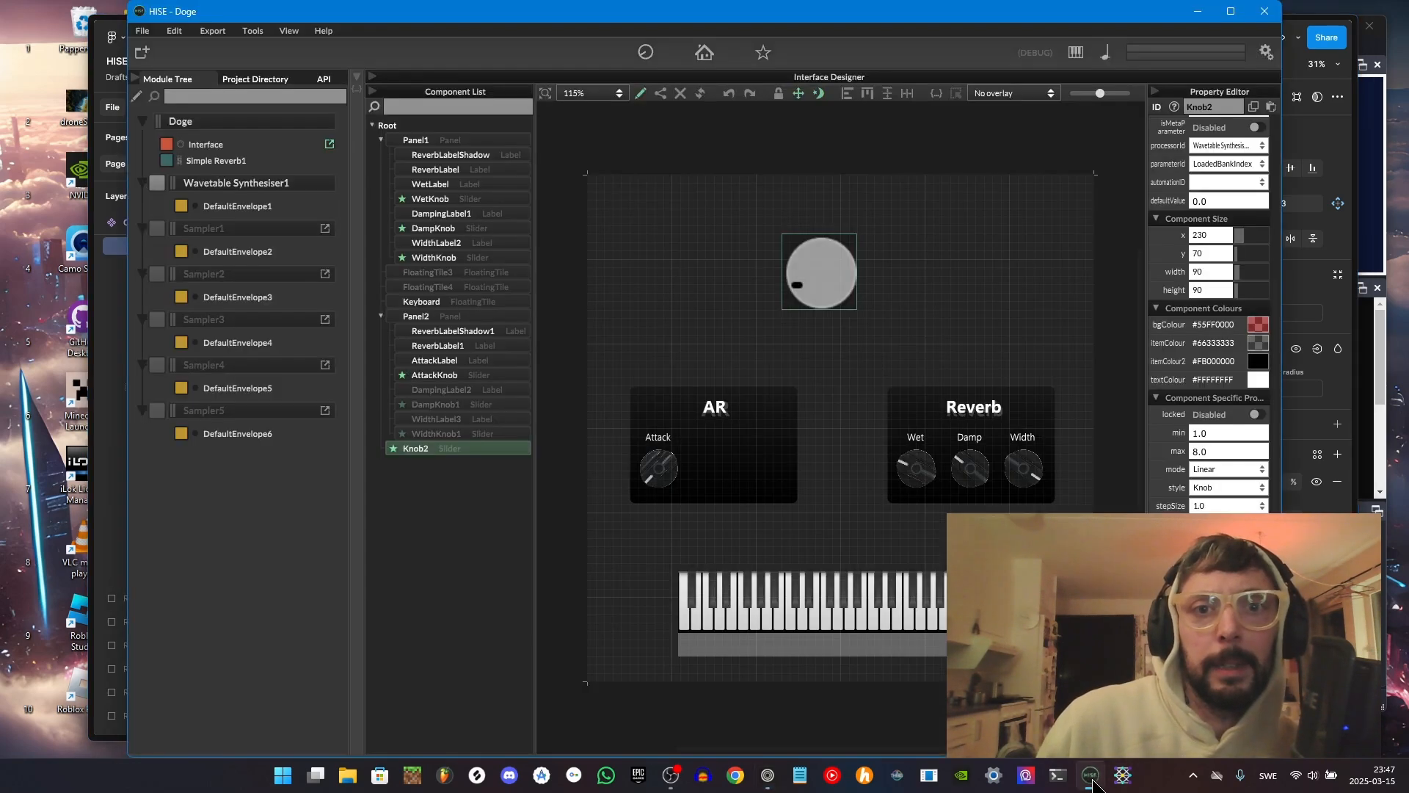
mouse_move(830, 282)
mouse_down()
mouse_move(834, 227)
mouse_move(838, 341)
mouse_move(818, 277)
mouse_up()
right_click(841, 298)
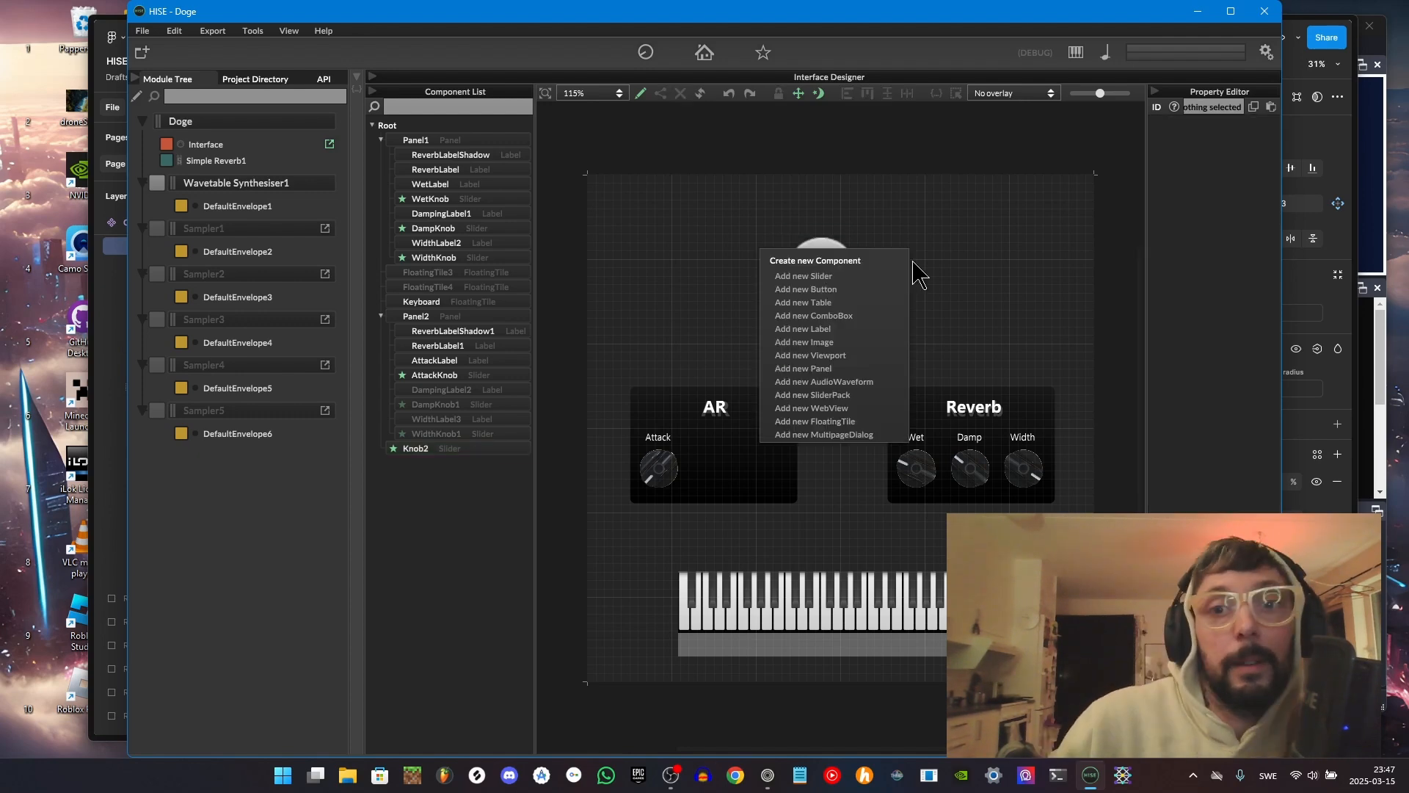
click(827, 278)
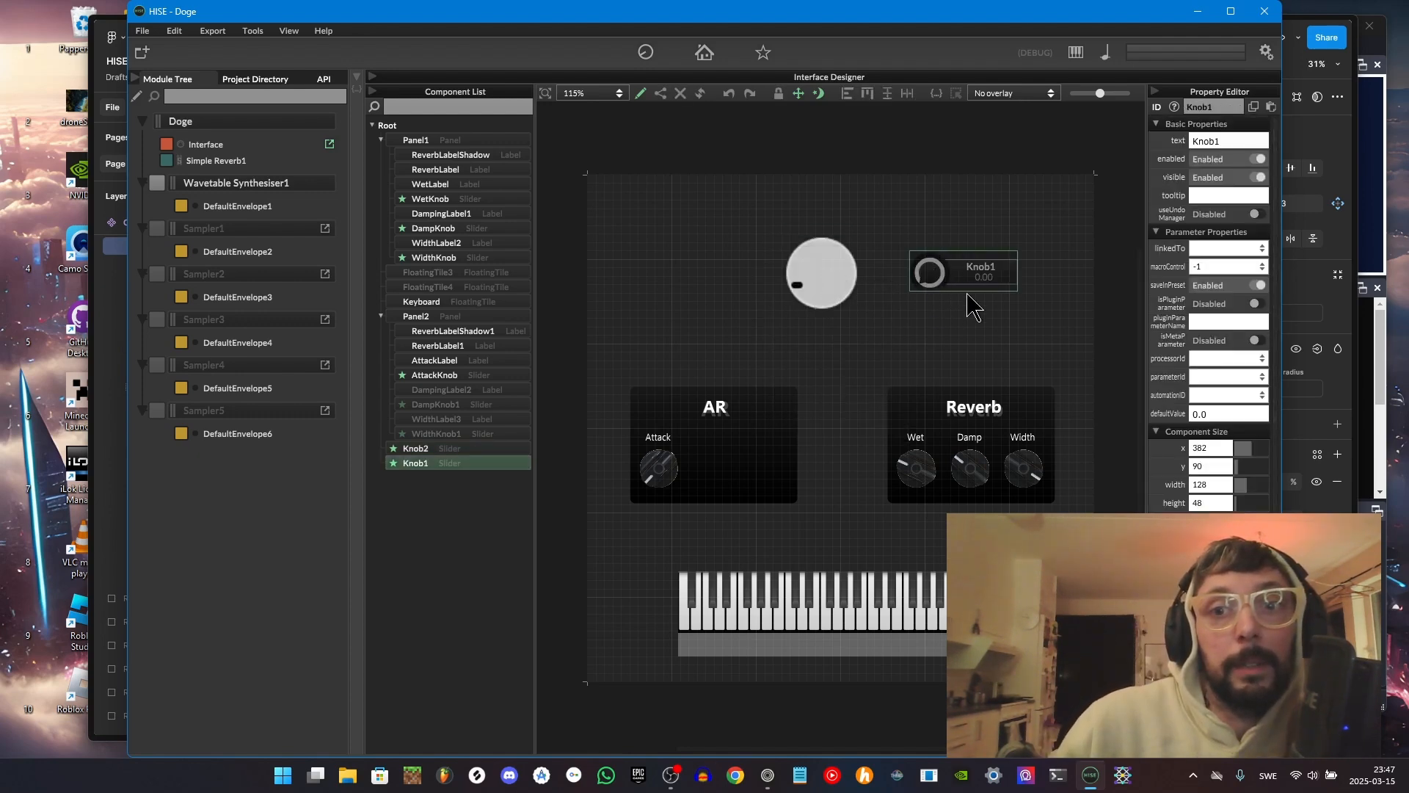
scroll(1209, 308, down, 4)
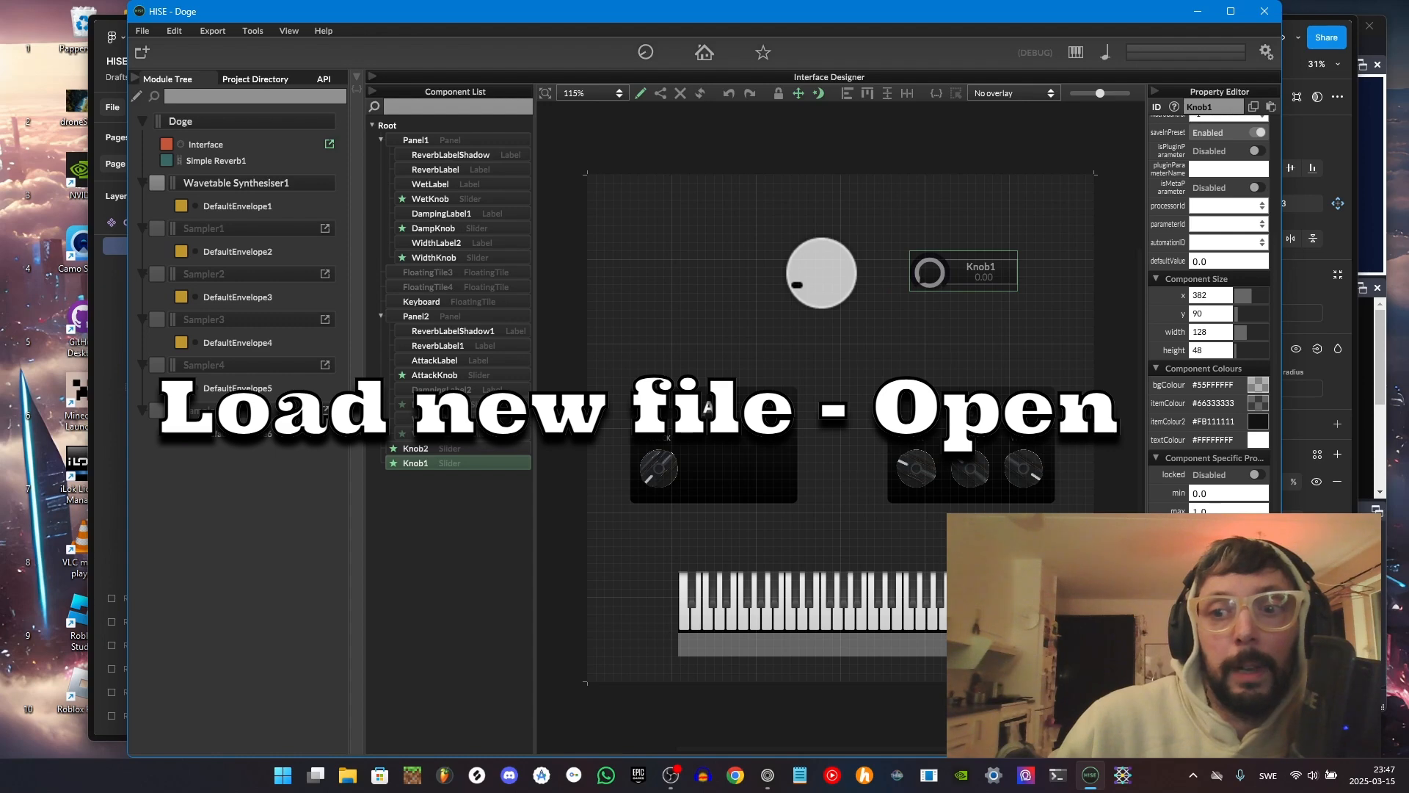
click(1229, 637)
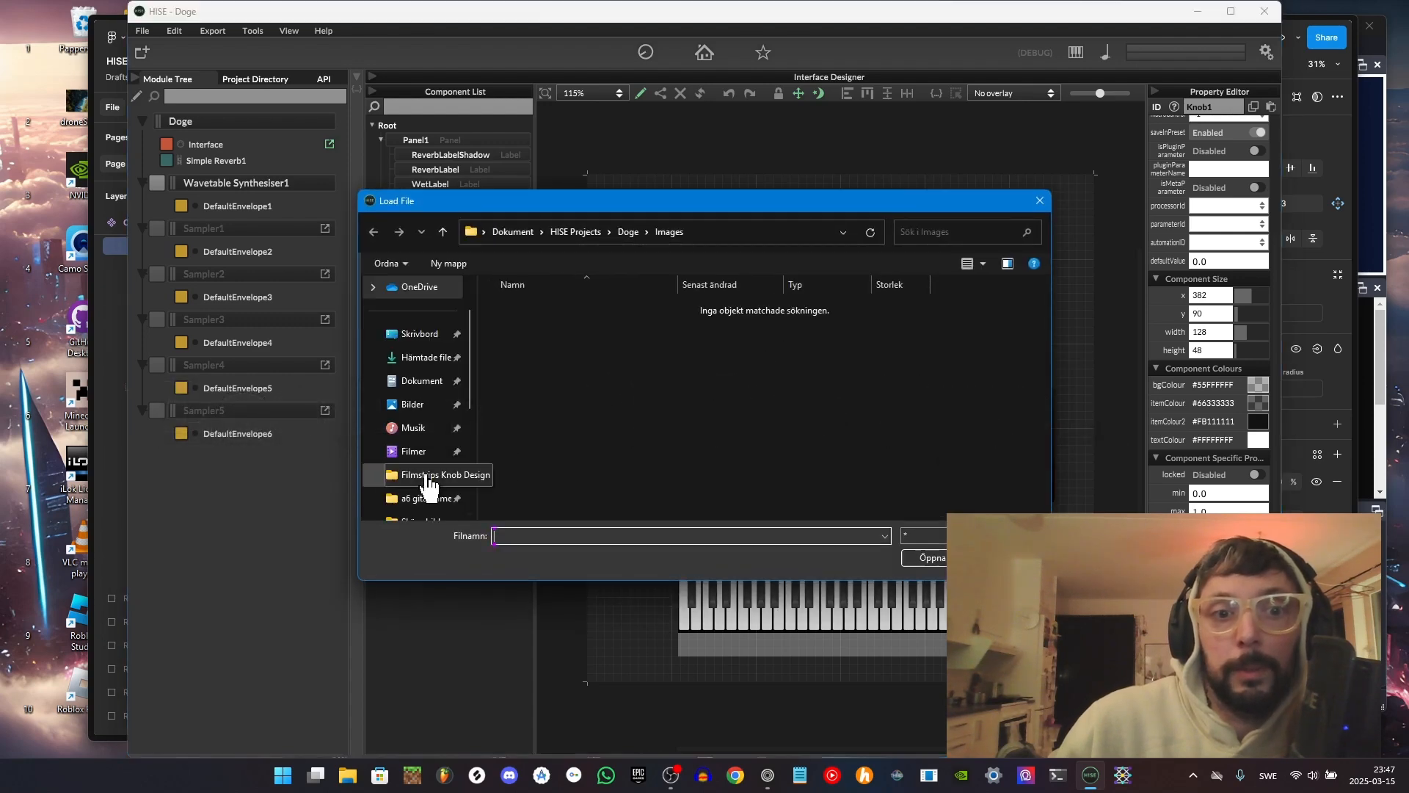
click(430, 479)
scroll(646, 389, down, 3)
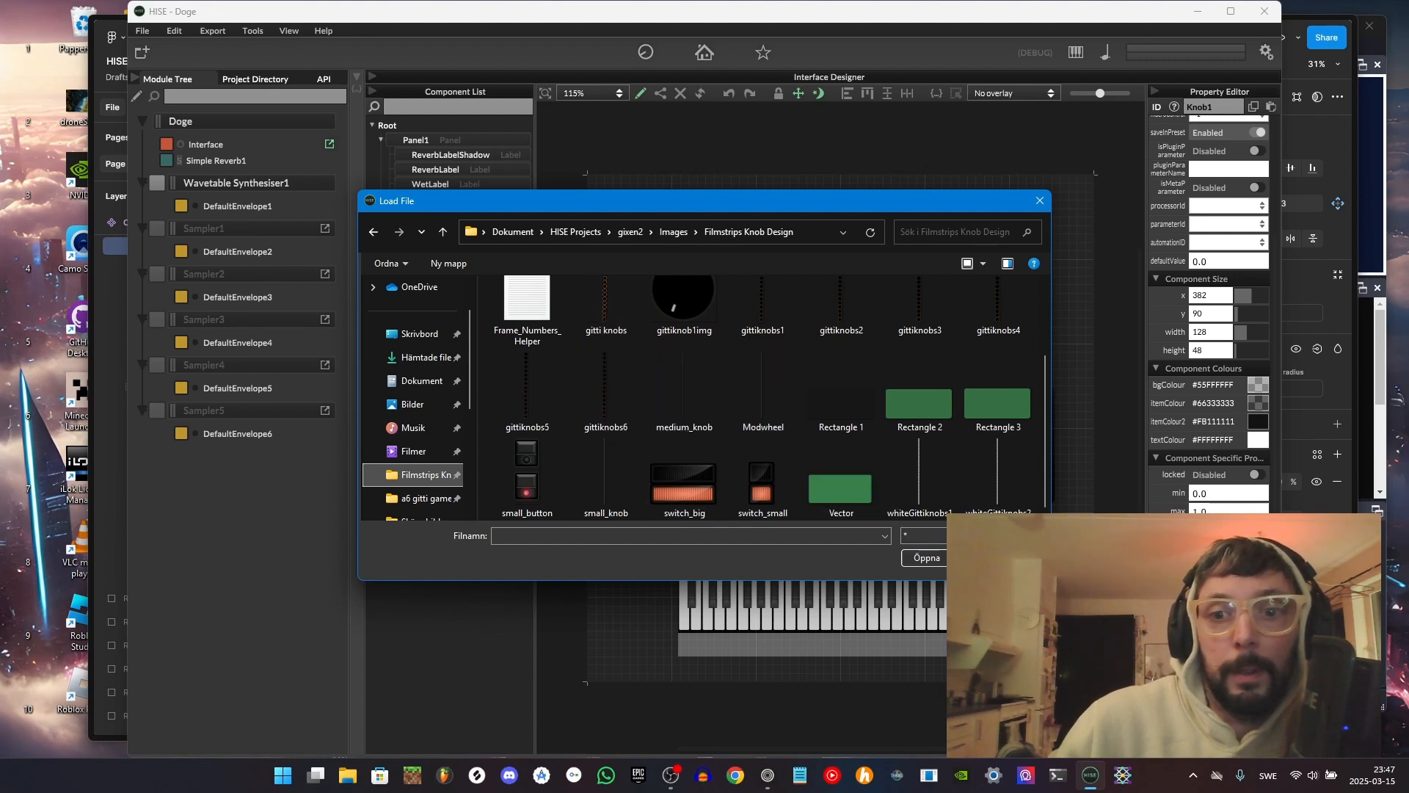
click(1008, 558)
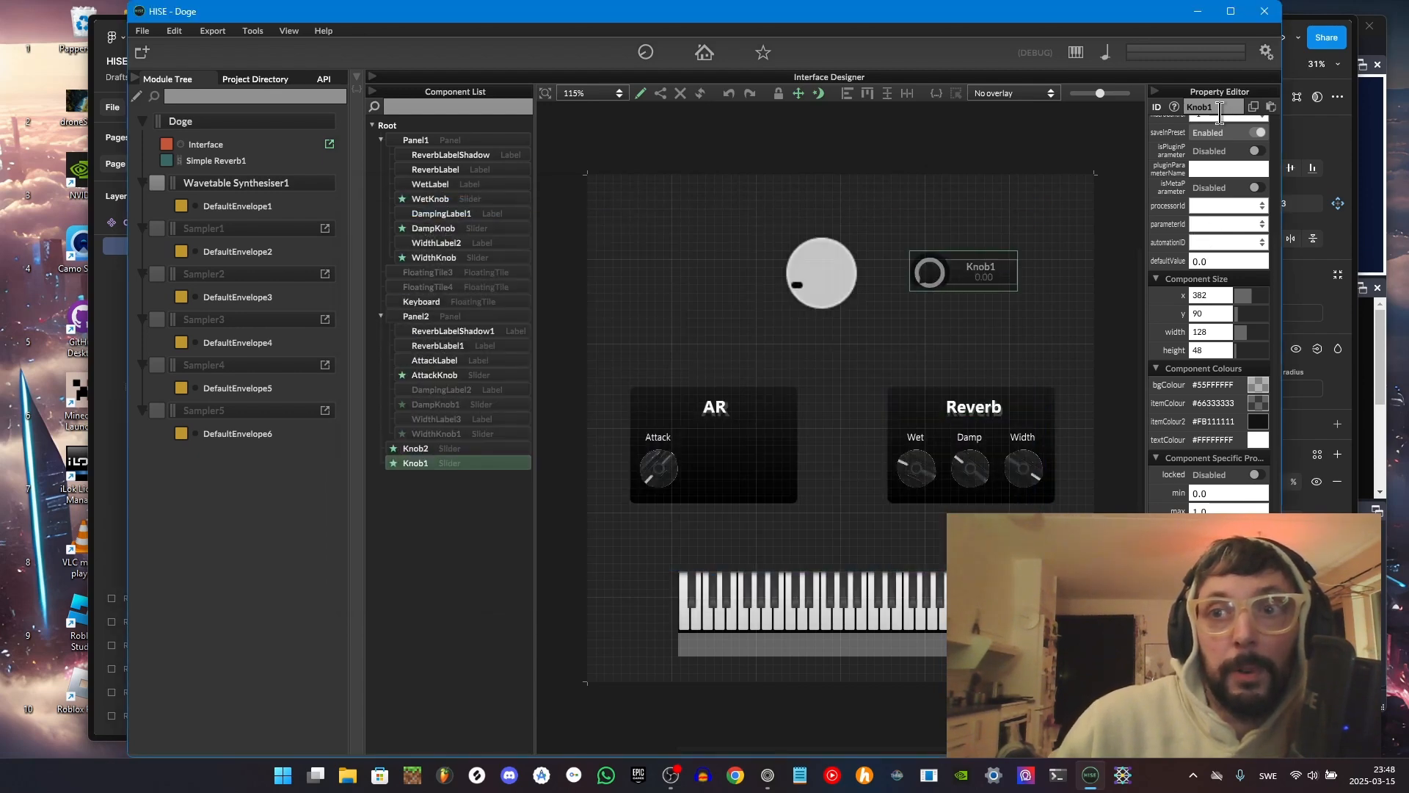
Switch to Figma and select the entire white knob strip, Component 1
click(768, 775)
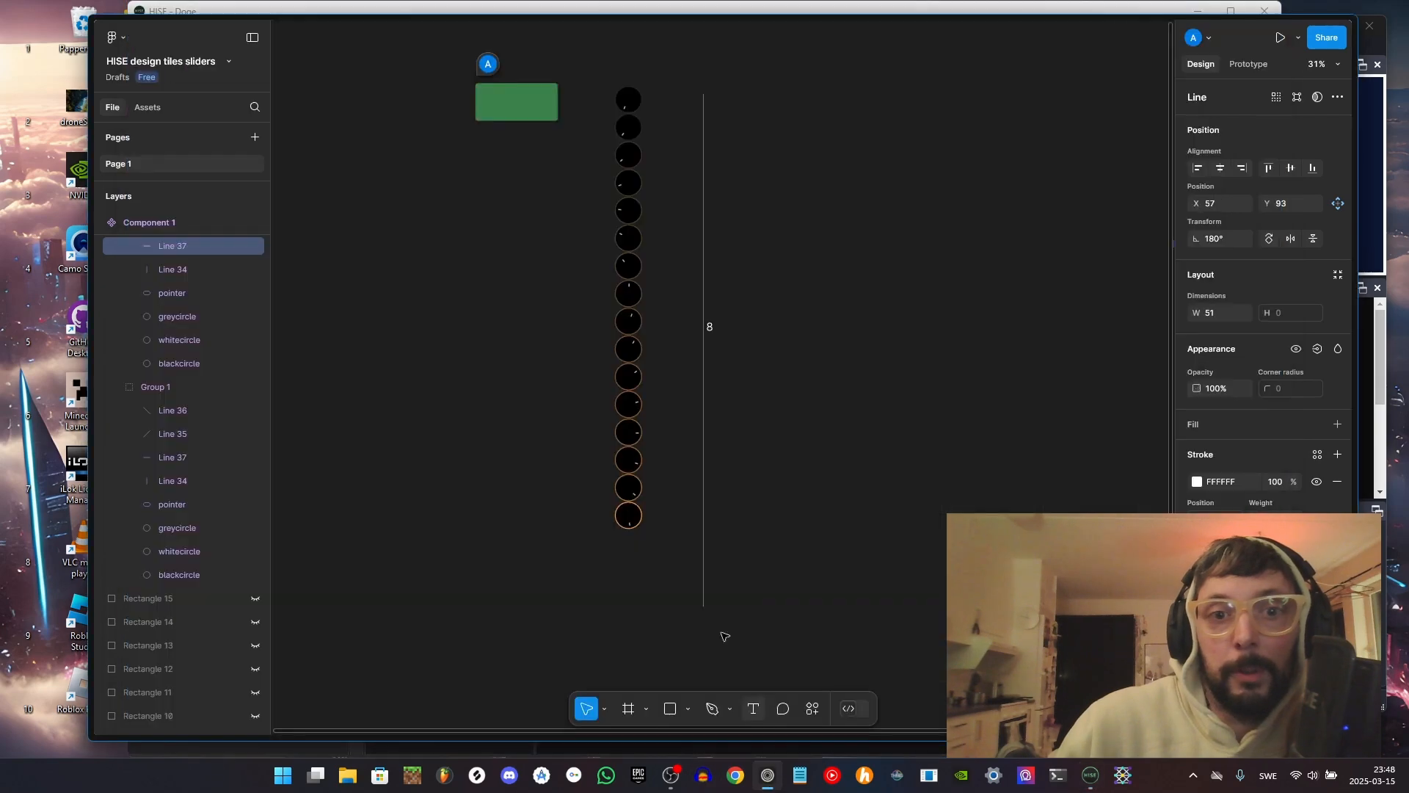
scroll(742, 349, down, 3)
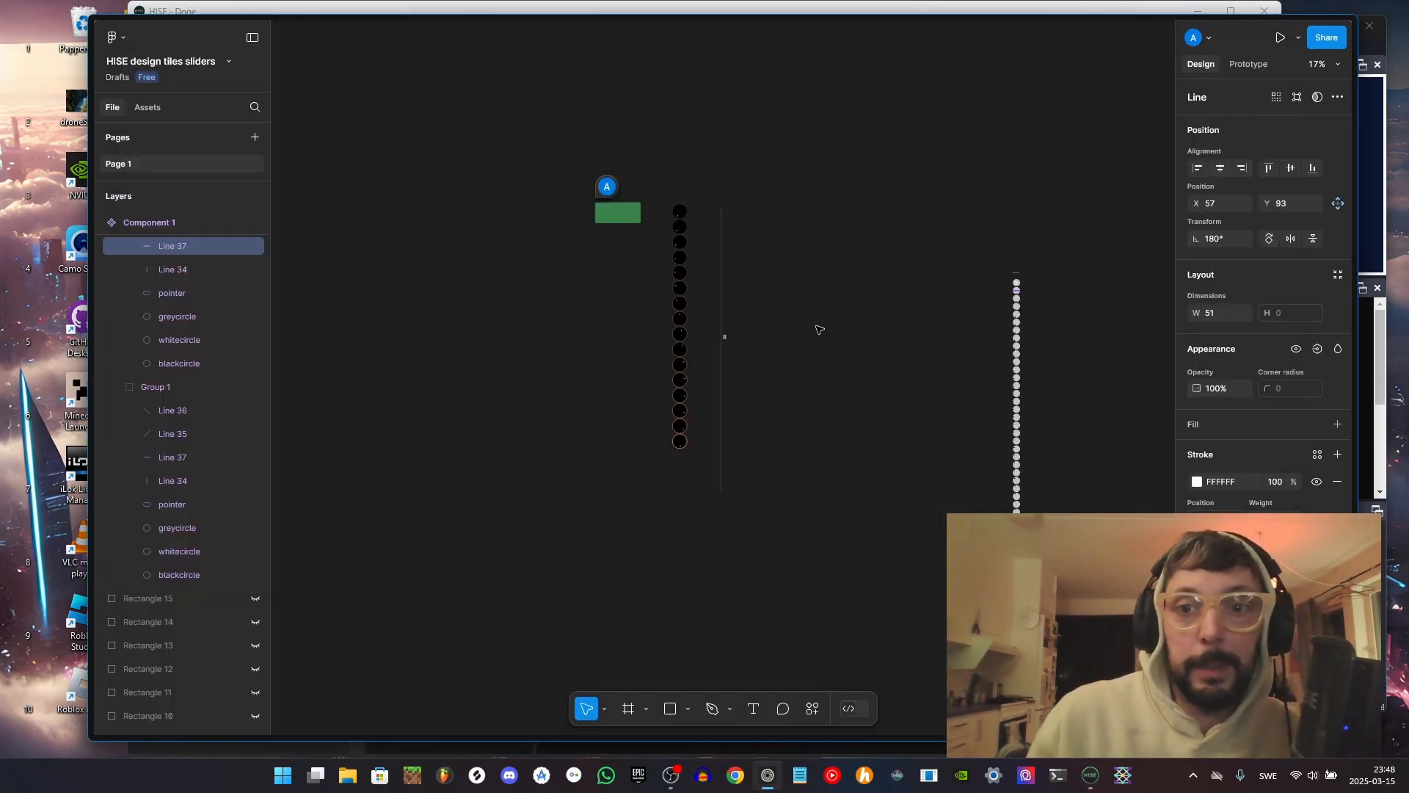
scroll(819, 330, right, 4)
scroll(700, 186, down, 2)
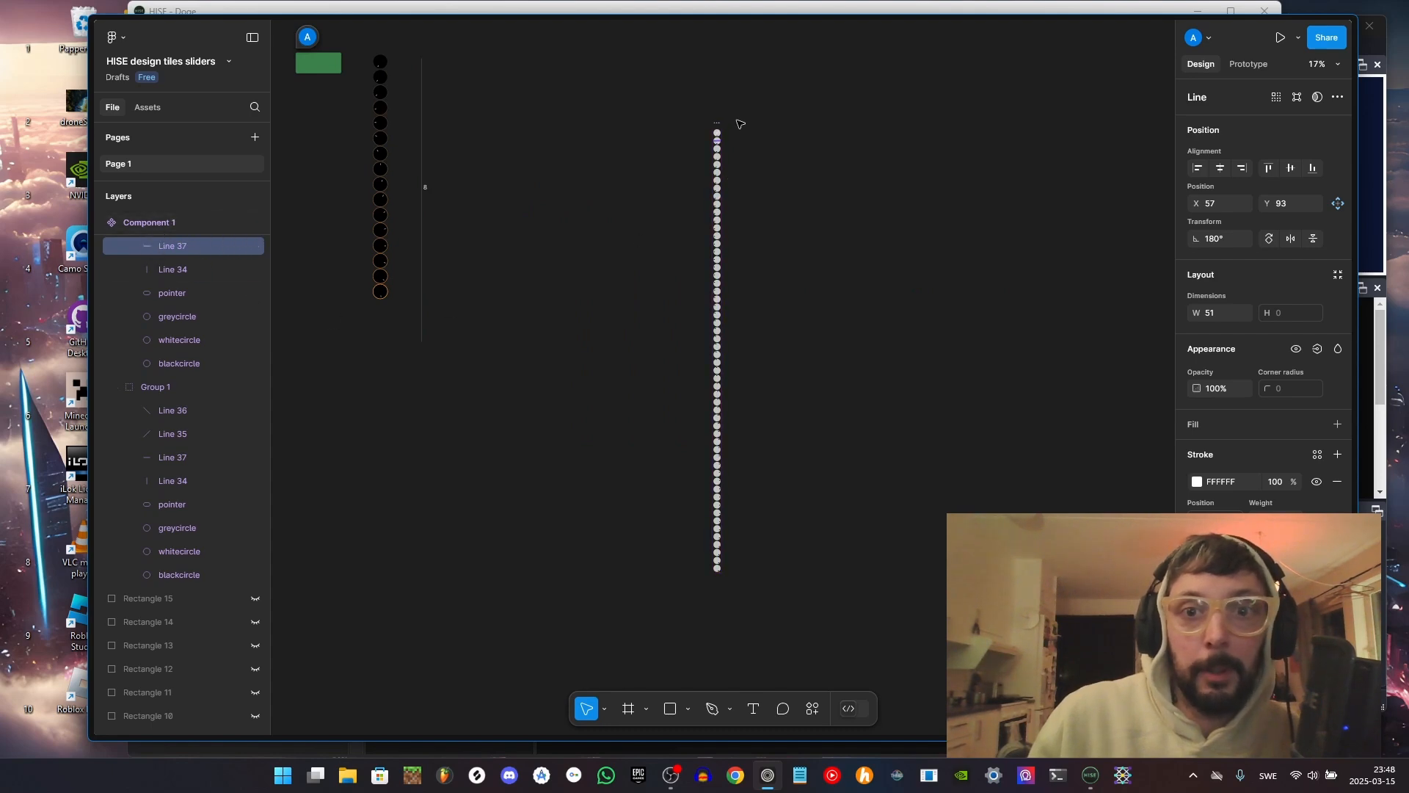
drag(753, 128, 646, 606)
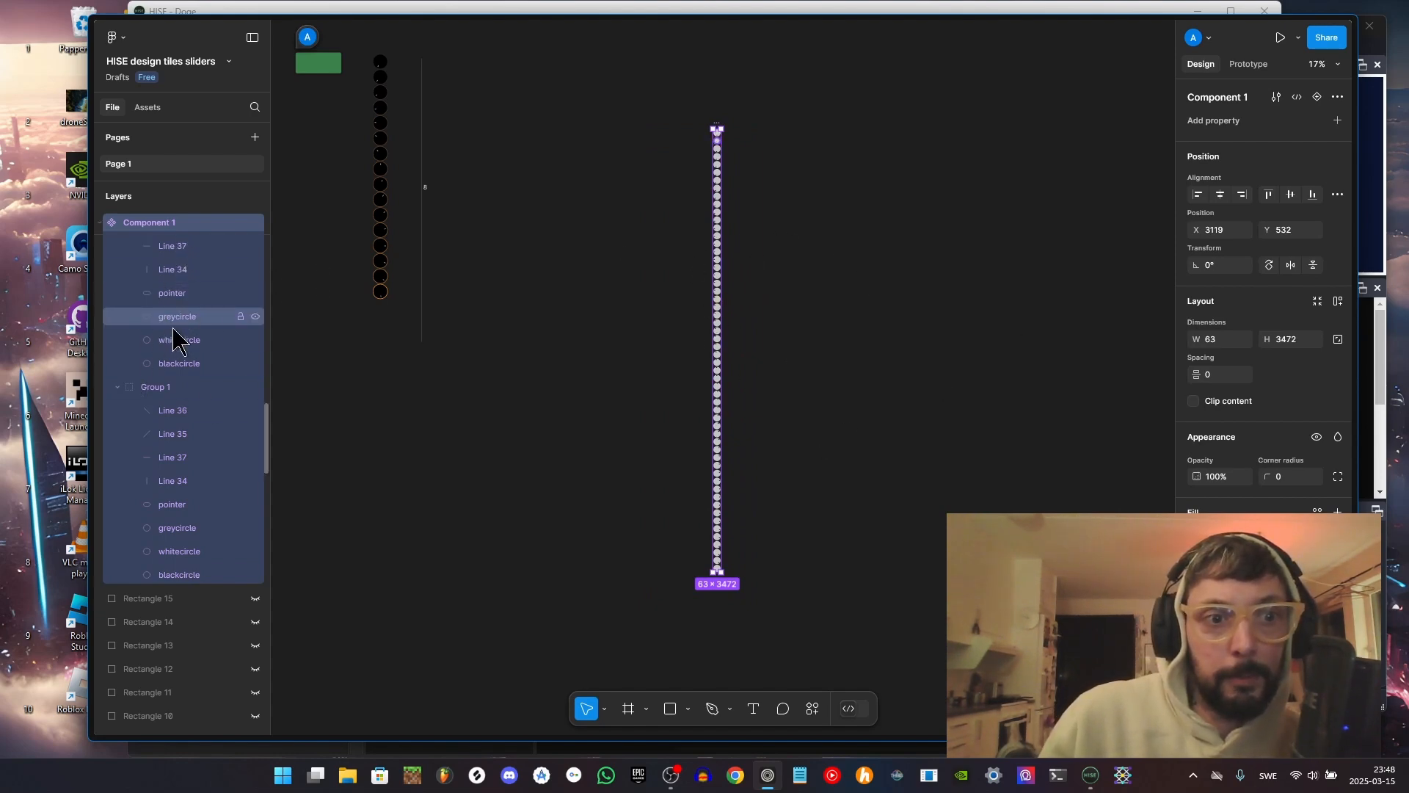
scroll(165, 408, up, 3)
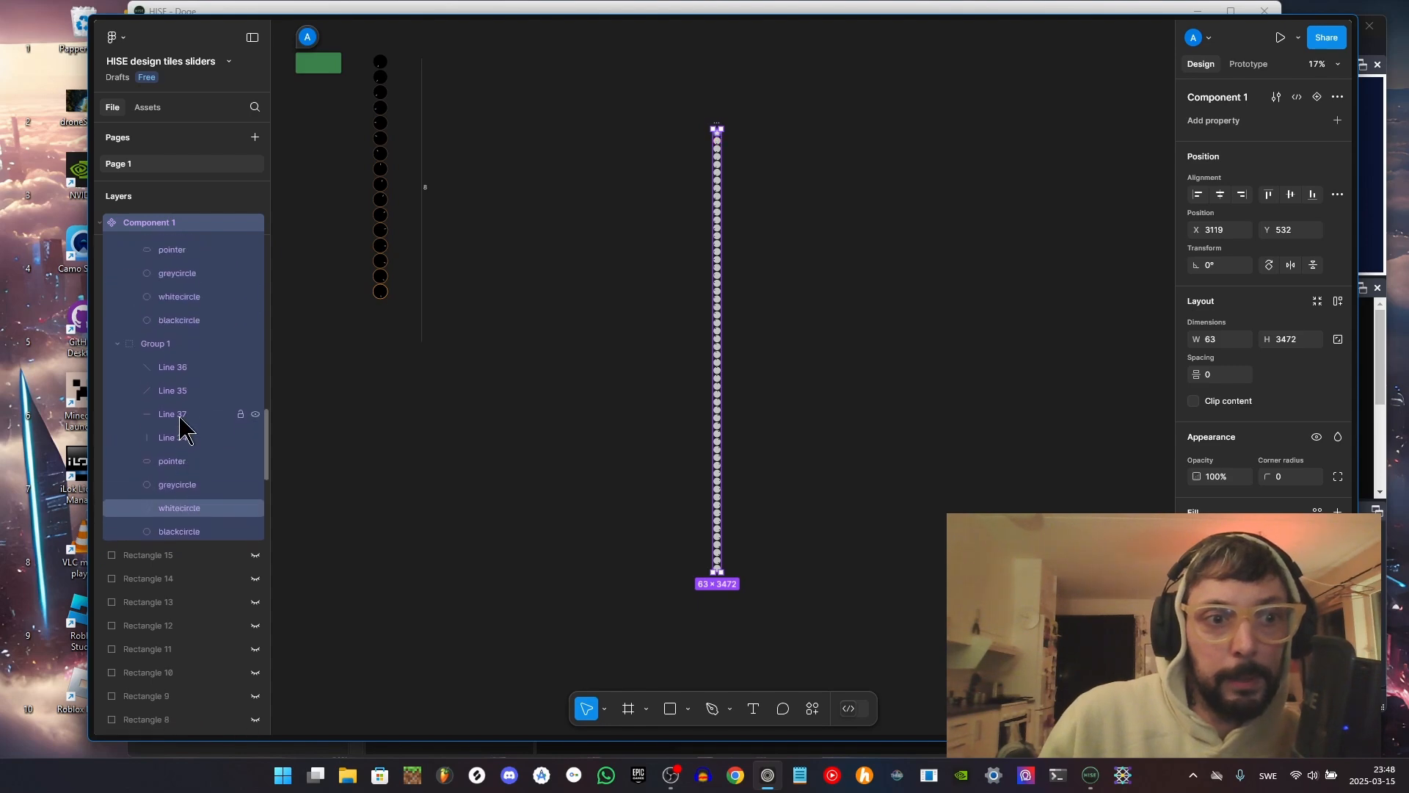
scroll(171, 411, up, 6)
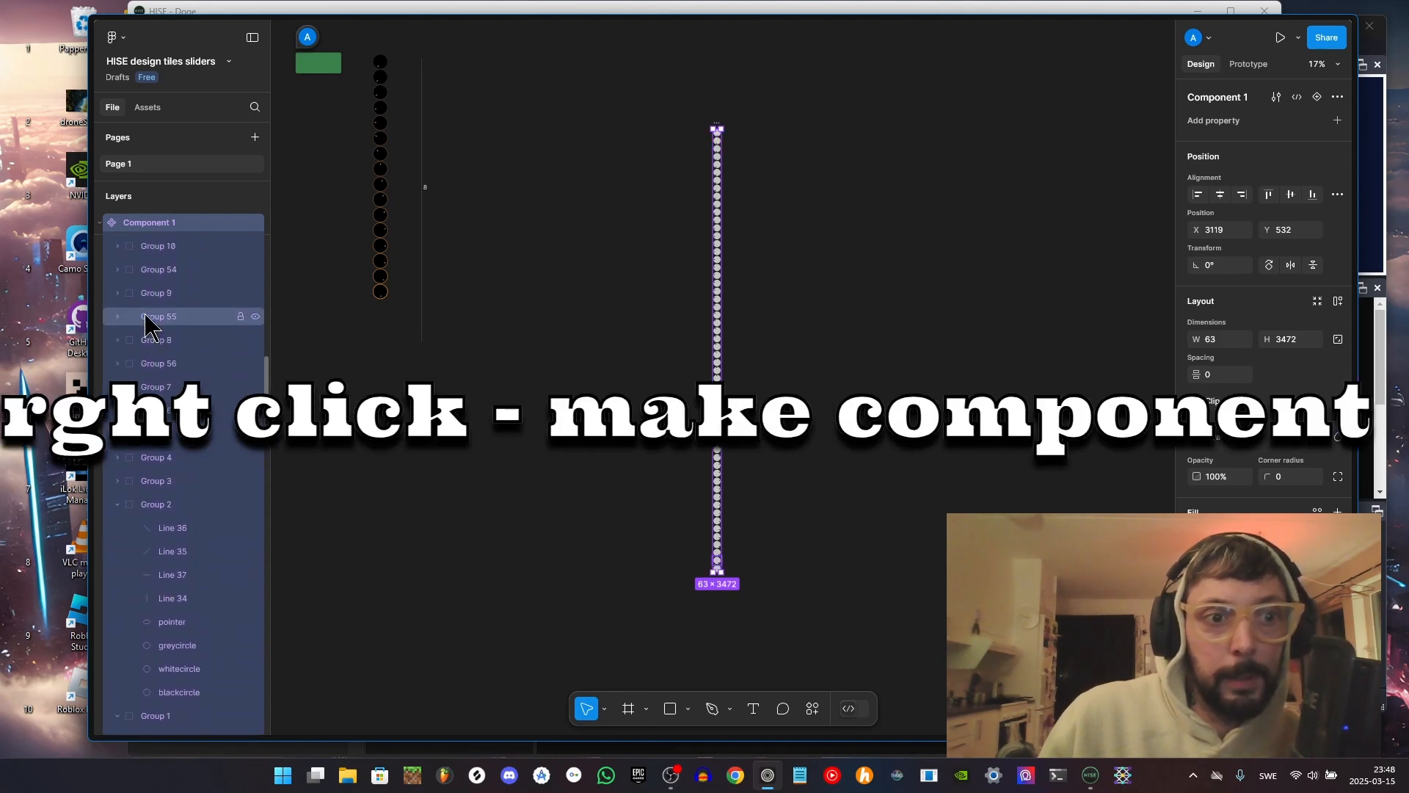
right_click(197, 323)
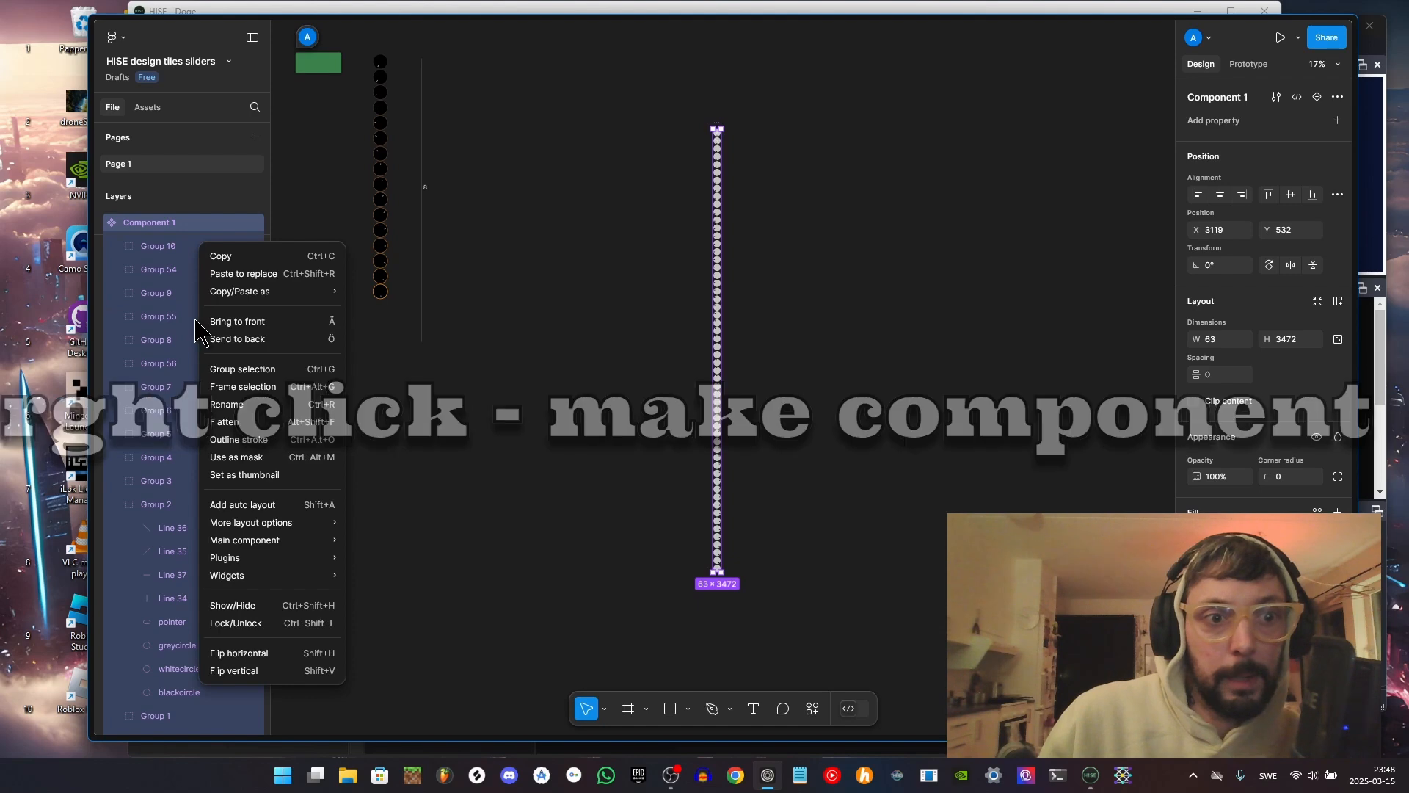
mouse_move(297, 549)
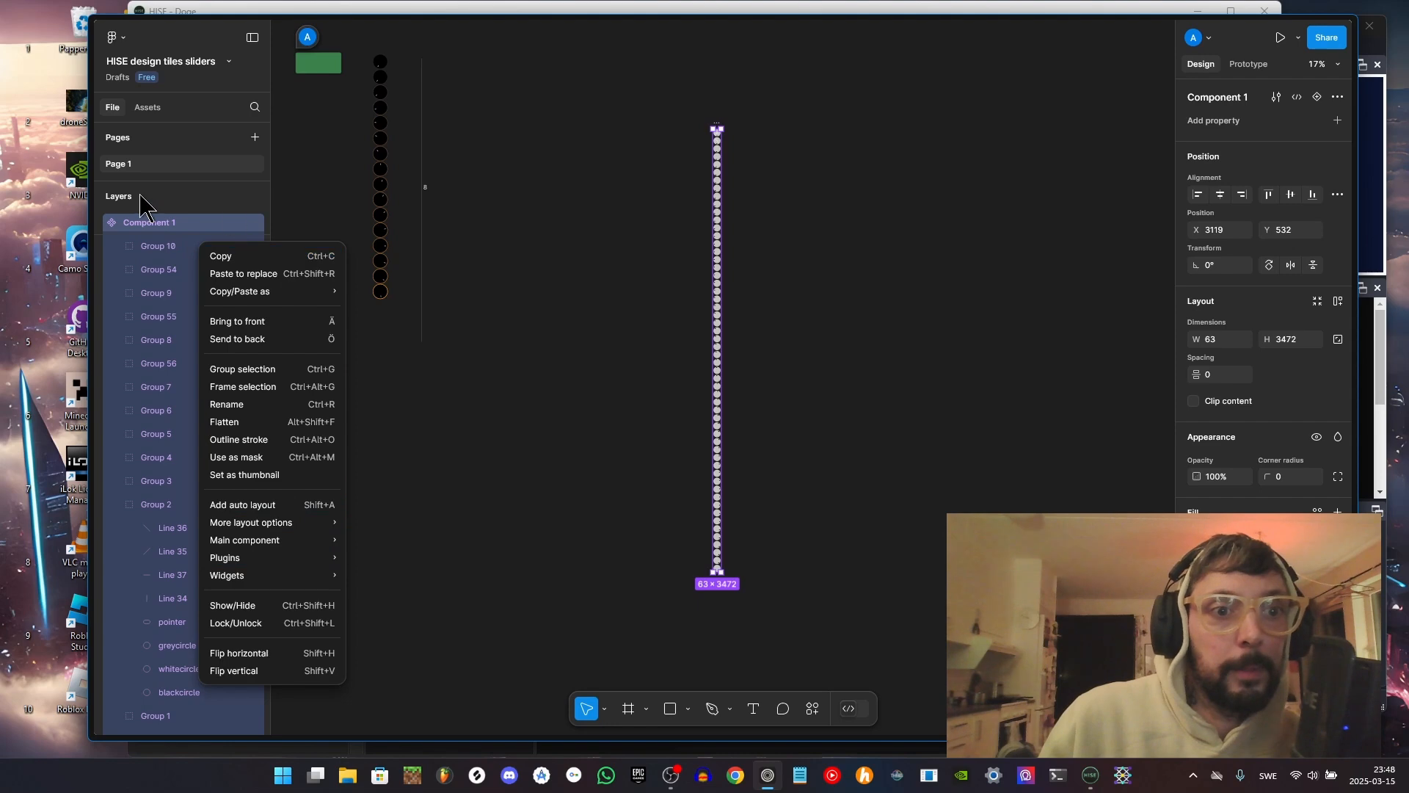
click(525, 246)
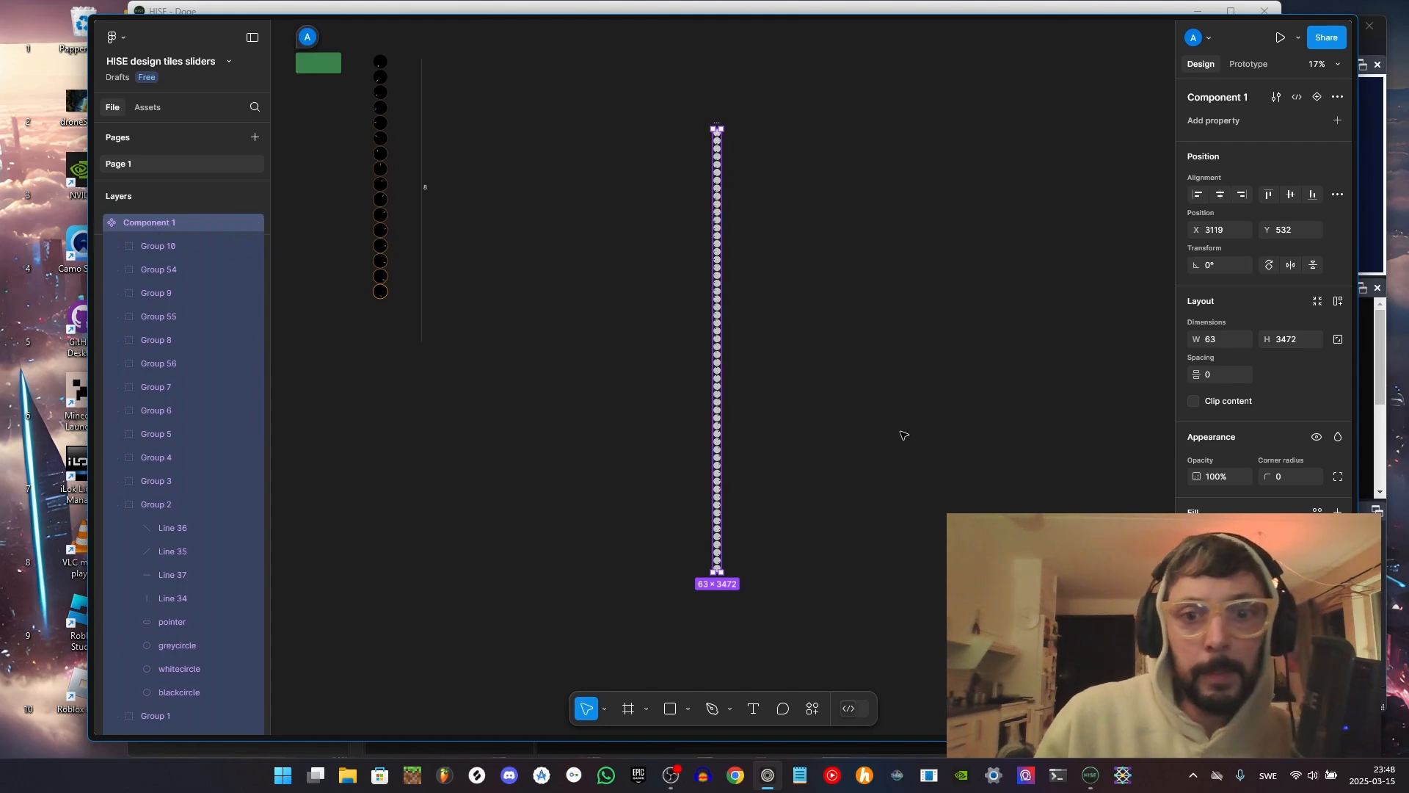
Export Component 1 as a PNG file
scroll(833, 372, down, 1)
scroll(1262, 294, down, 3)
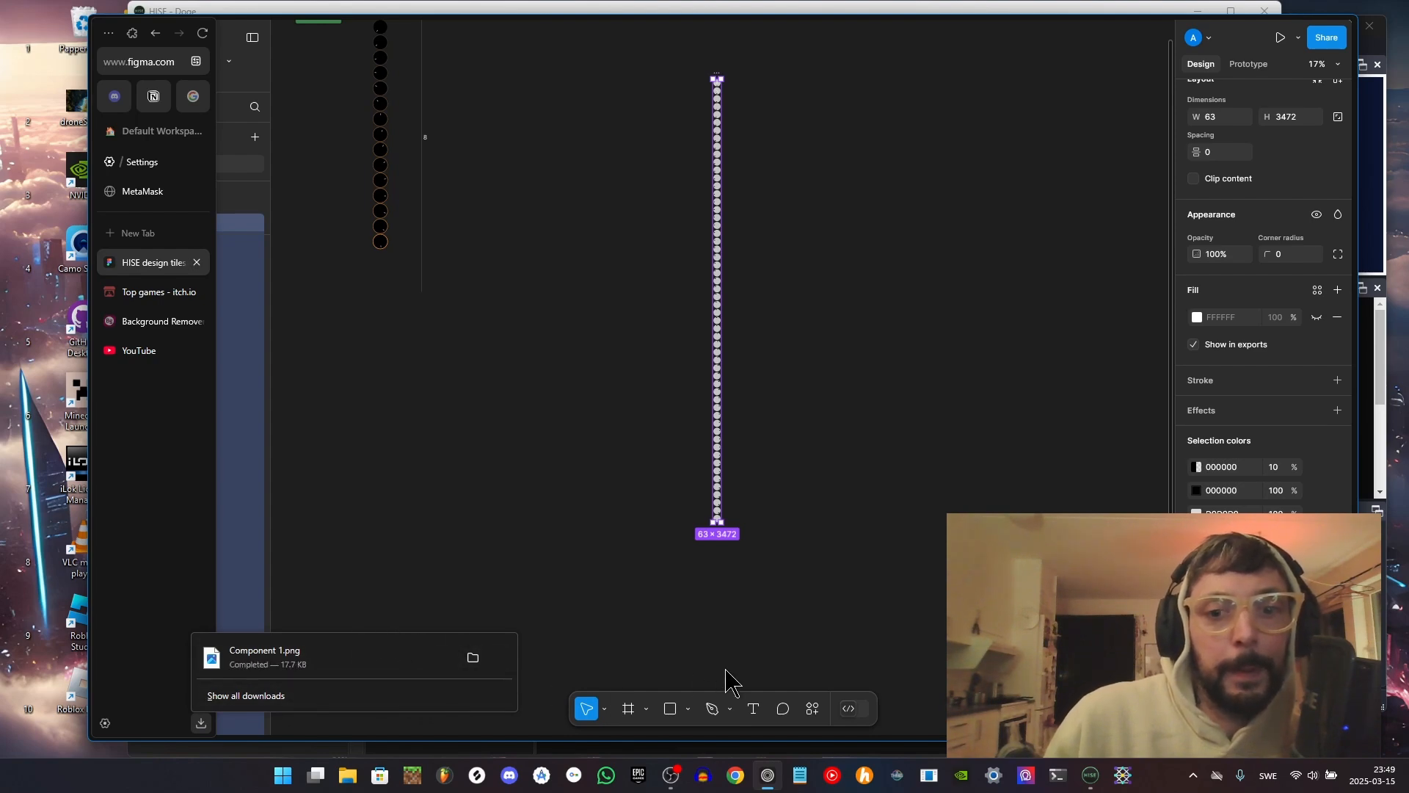
Switch to HISE and load the exported Component 1 PNG from the Hämtade filer folder as the filmstrip image of Knob1
click(1091, 778)
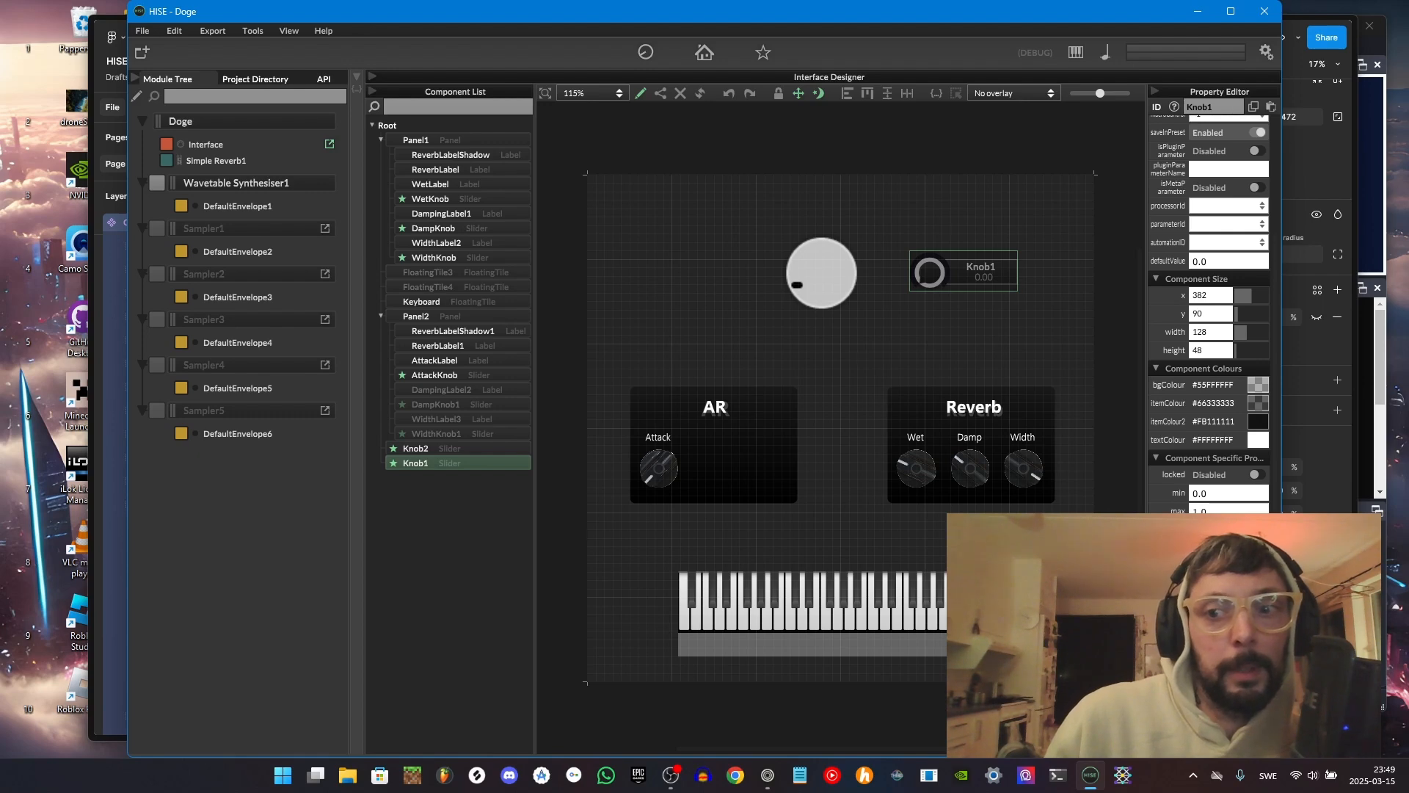
click(428, 357)
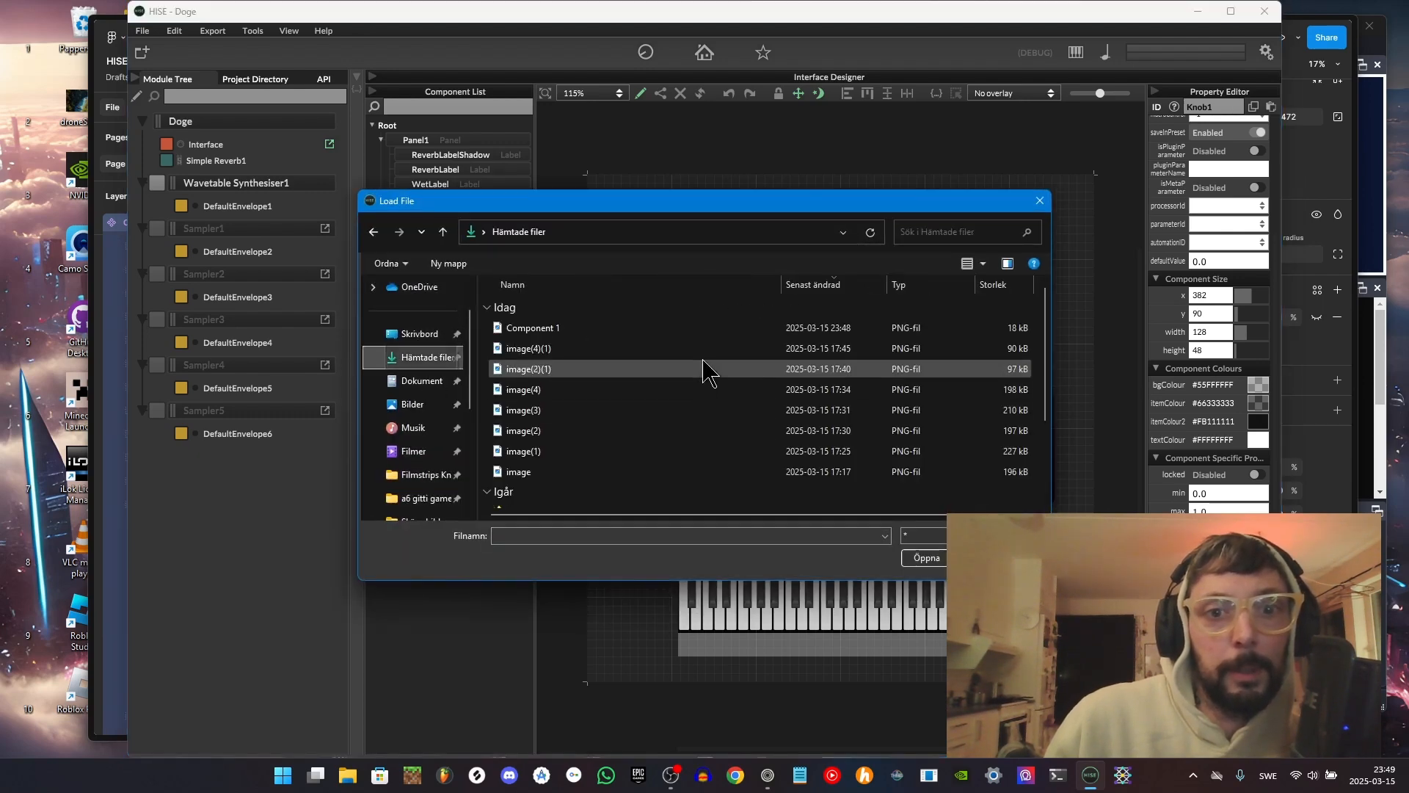
click(552, 330)
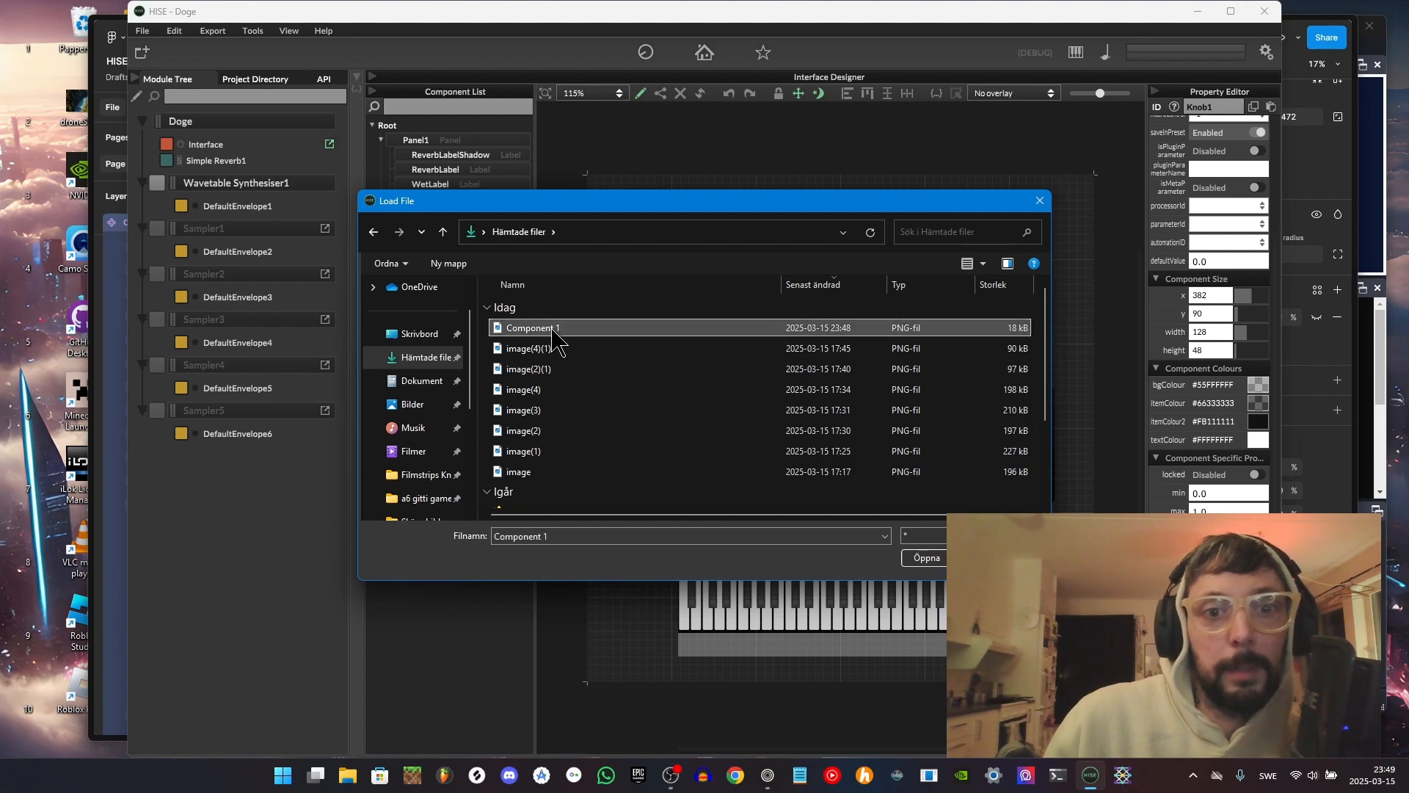
key(Return)
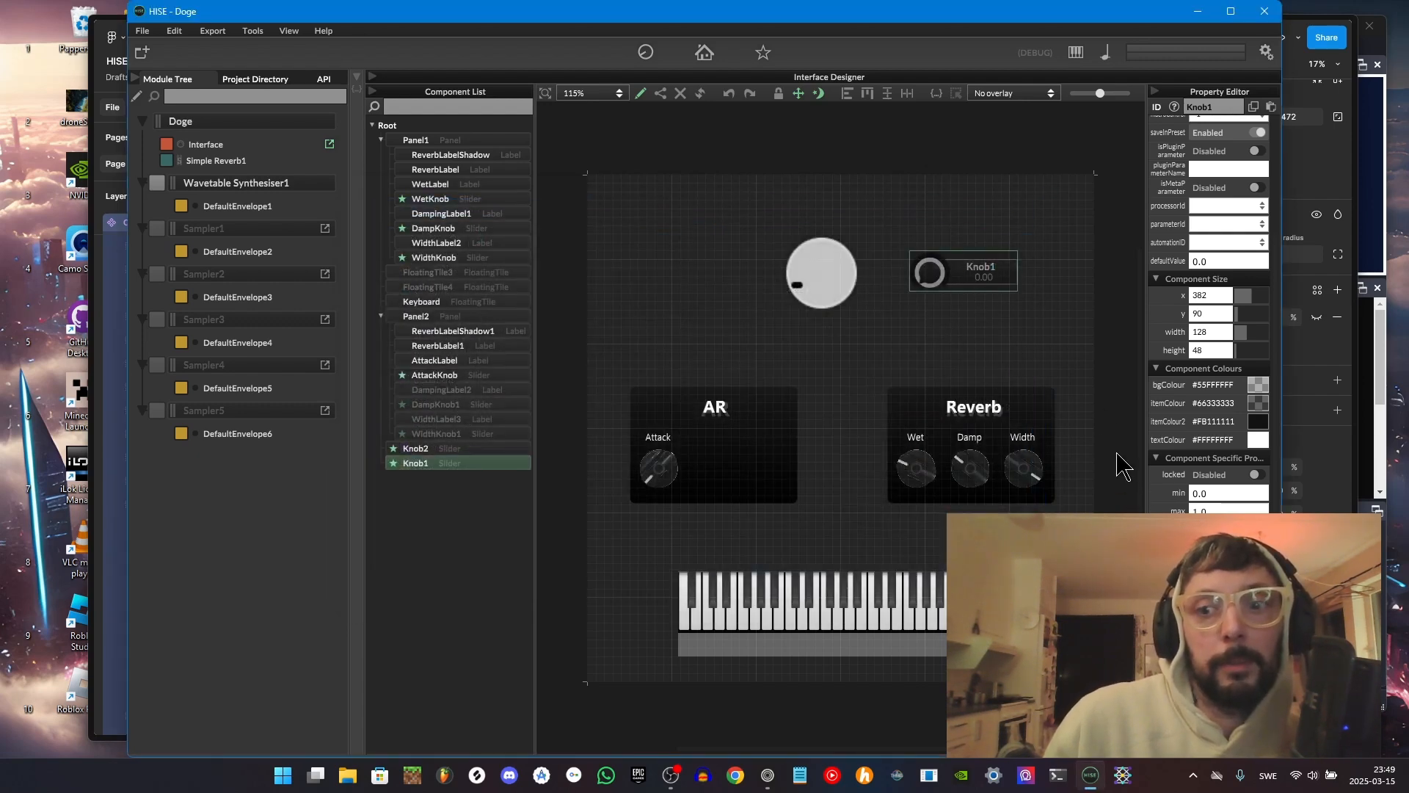
scroll(1209, 316, down, 2)
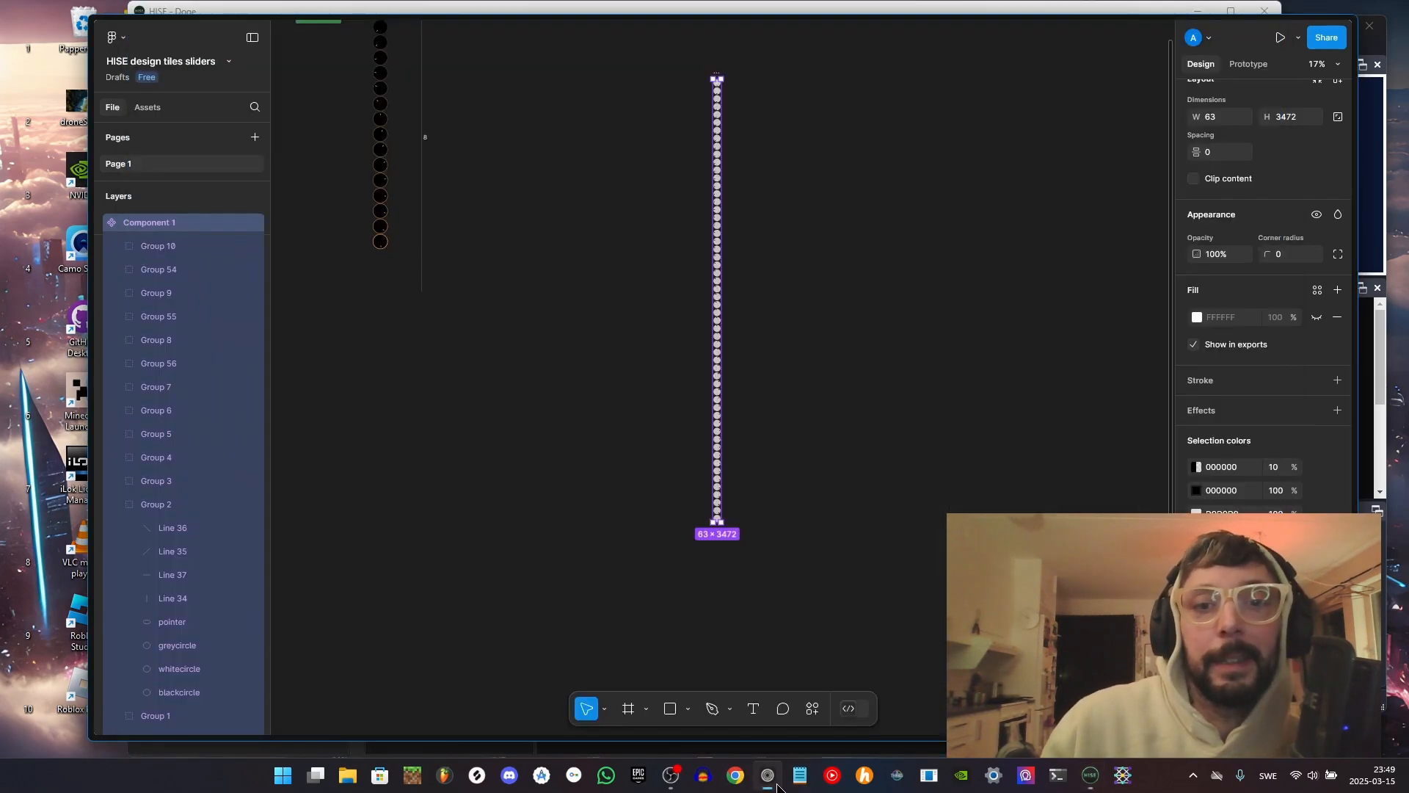
click(767, 777)
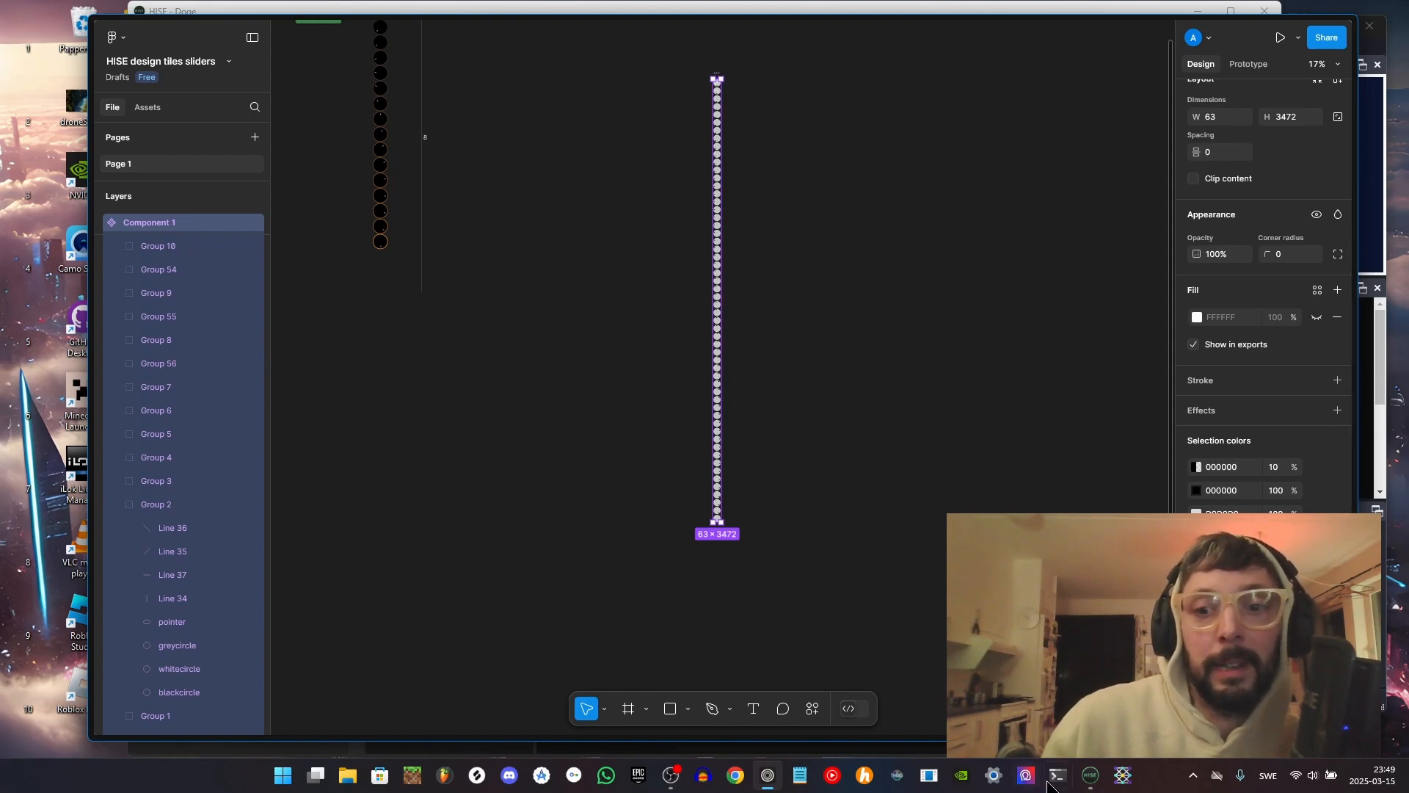
click(1092, 787)
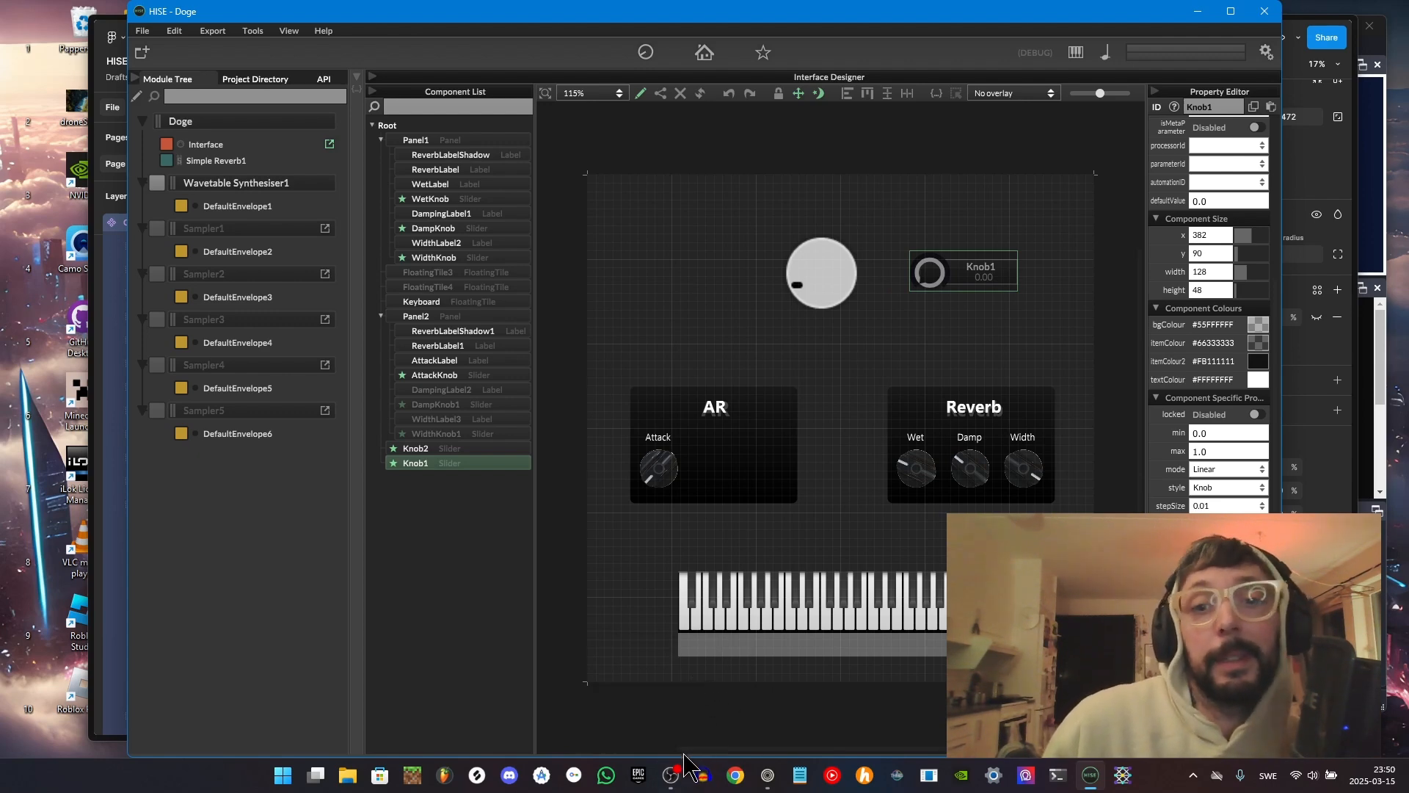
mouse_move(678, 787)
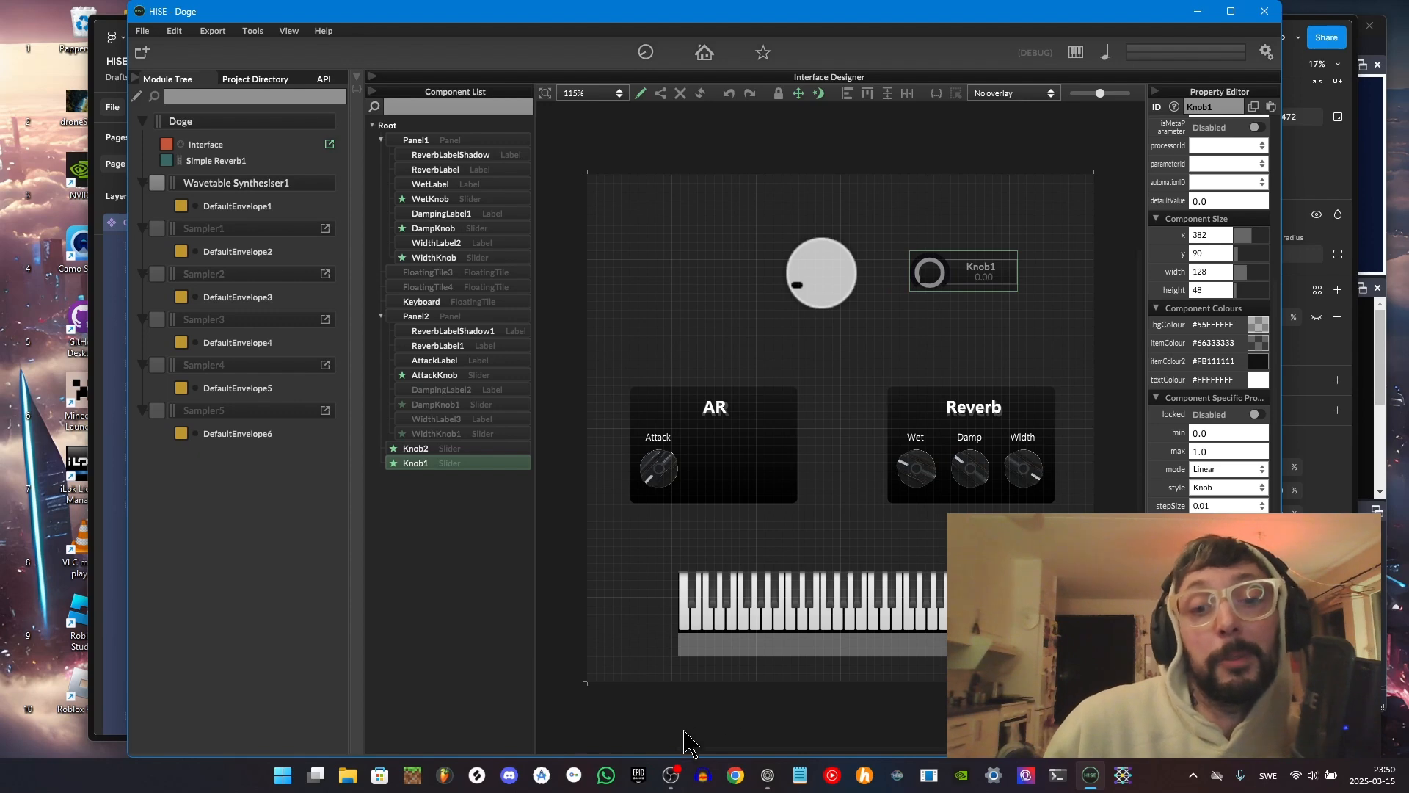